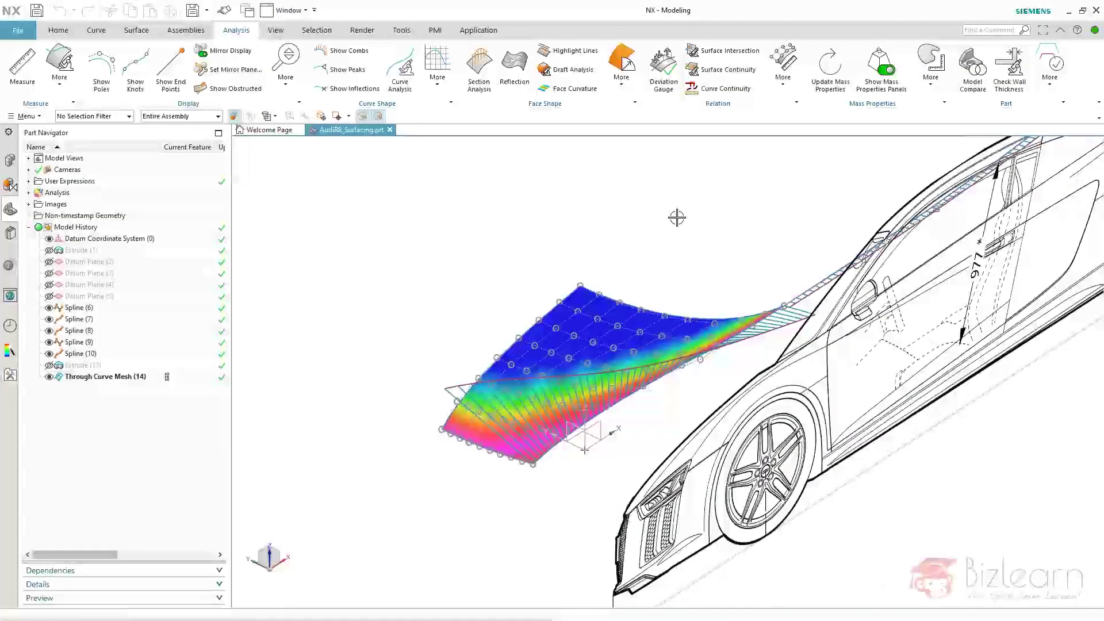
Step: Roll the model history back to Spline (7) and turn off the curvature combs on the two visible splines
left_click(166, 320)
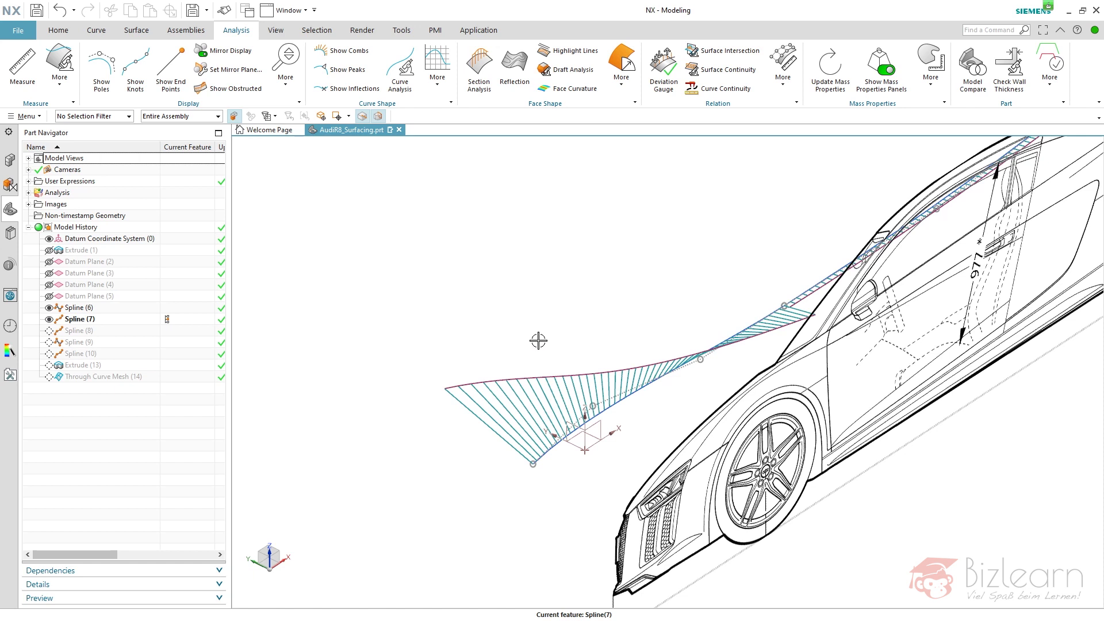
scroll(578, 354, "down", 2)
left_click(556, 363)
key("ctrl+b")
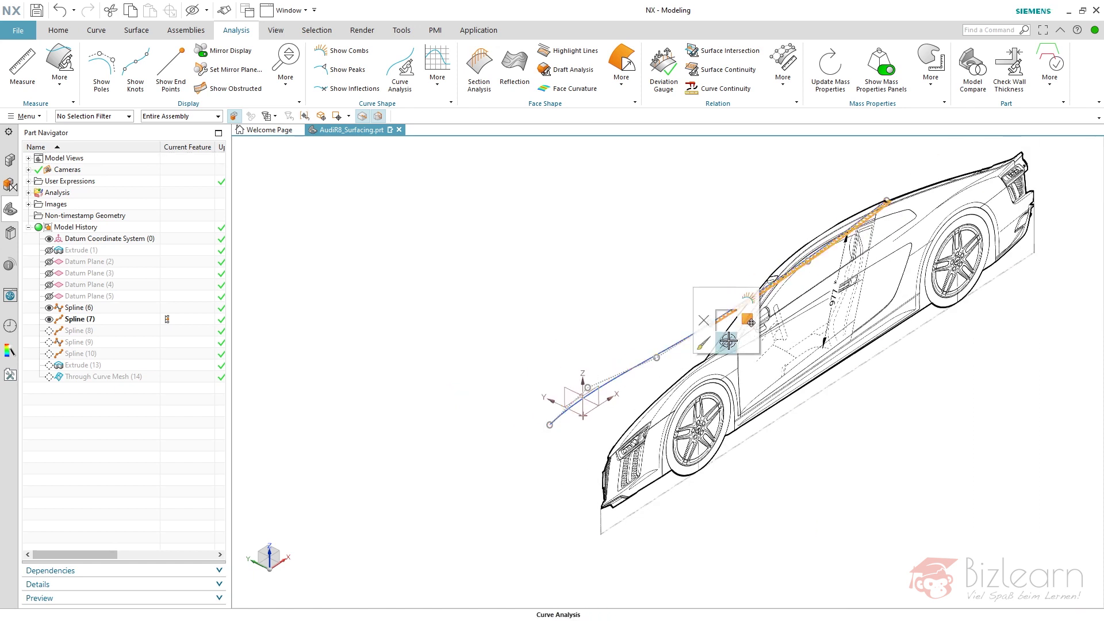
scroll(624, 336, "up", 1)
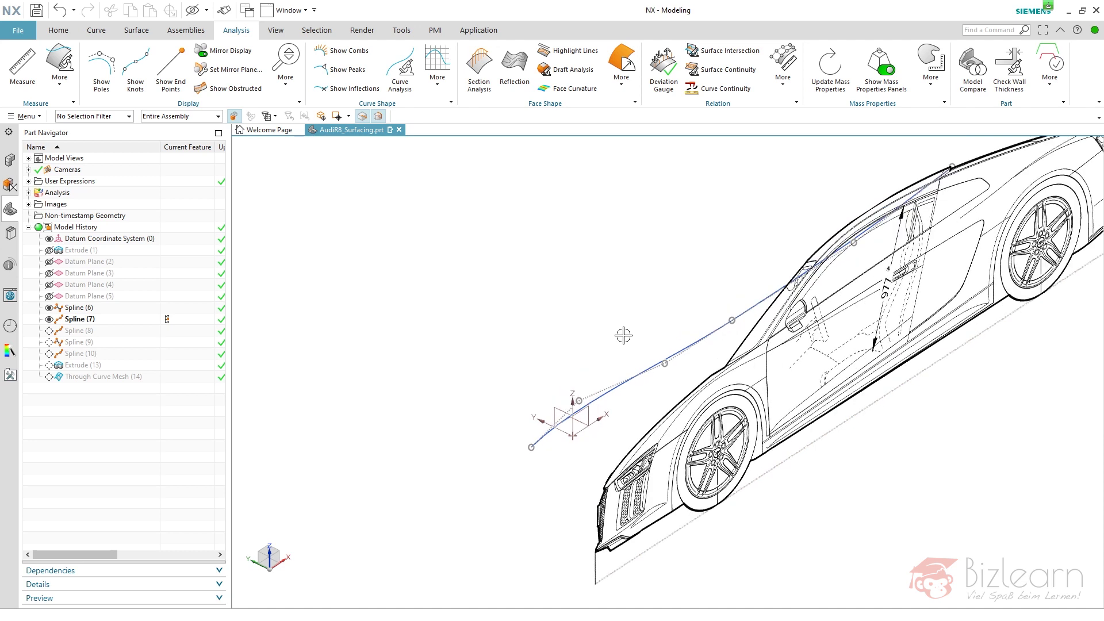
Step: Examine the definition of Spline (7), the curves of Spline (6) and (7), and the parent features of Through Curve Mesh (14)
double_click(630, 375)
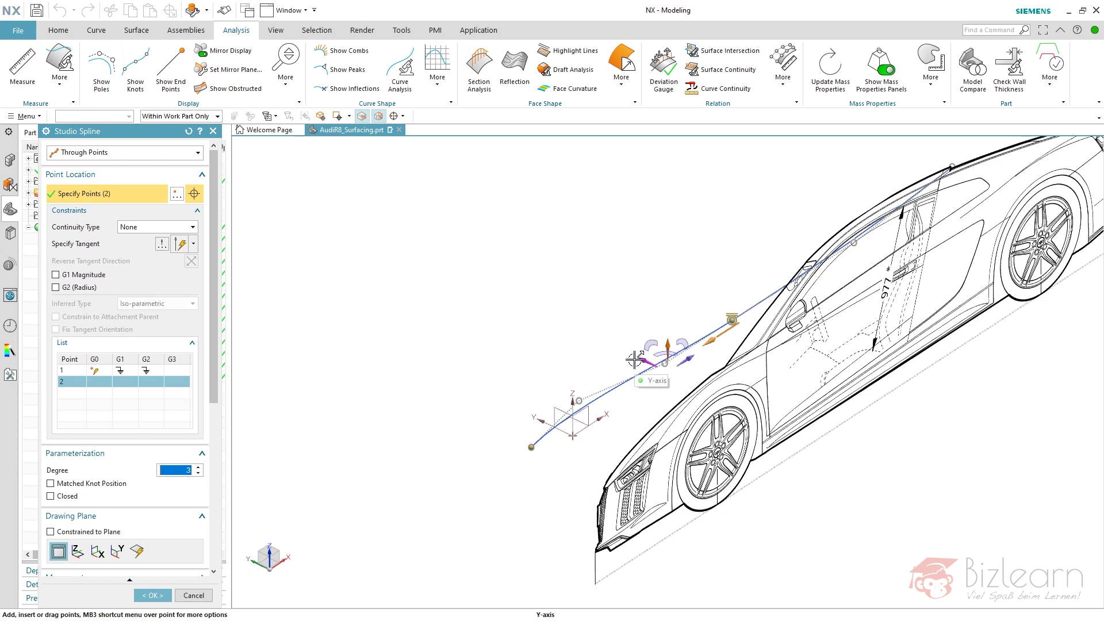
left_click(193, 595)
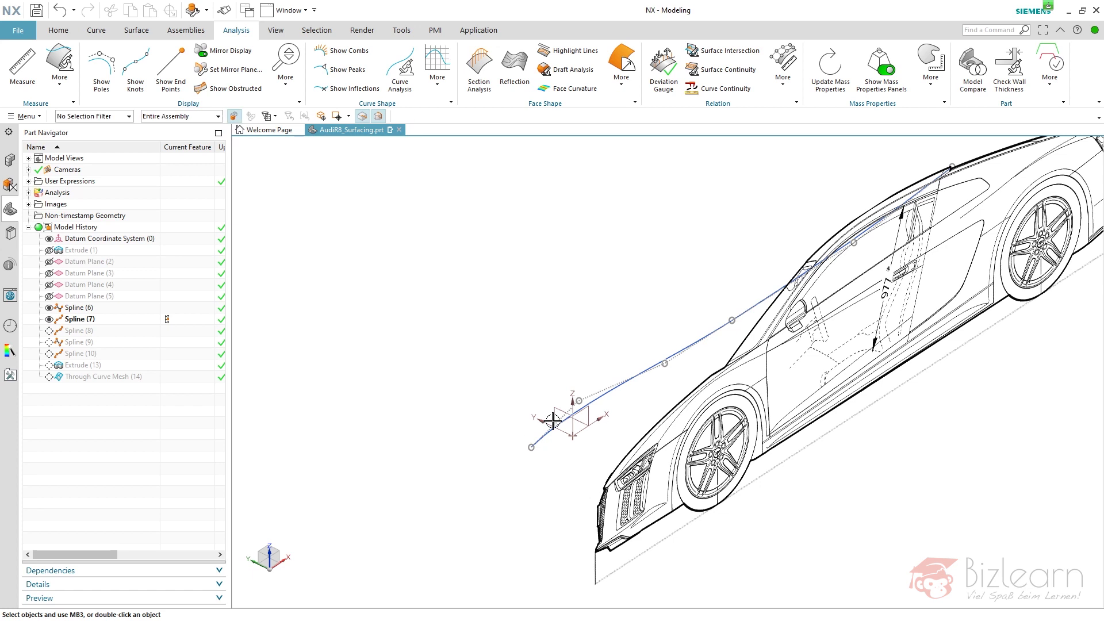
left_click(87, 309)
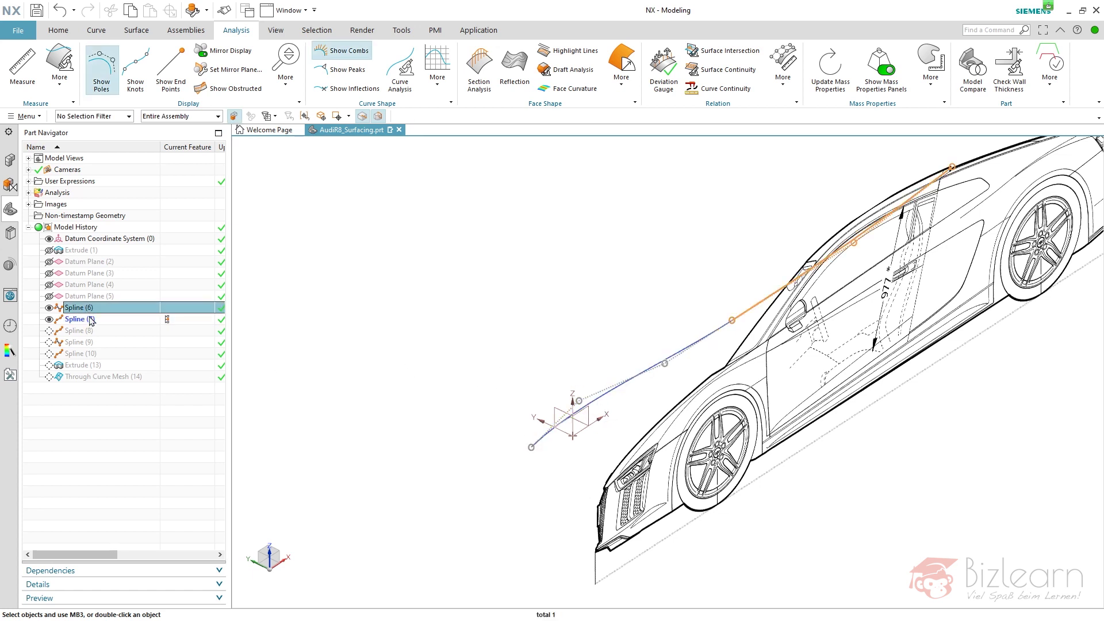
left_click(90, 321, "ctrl")
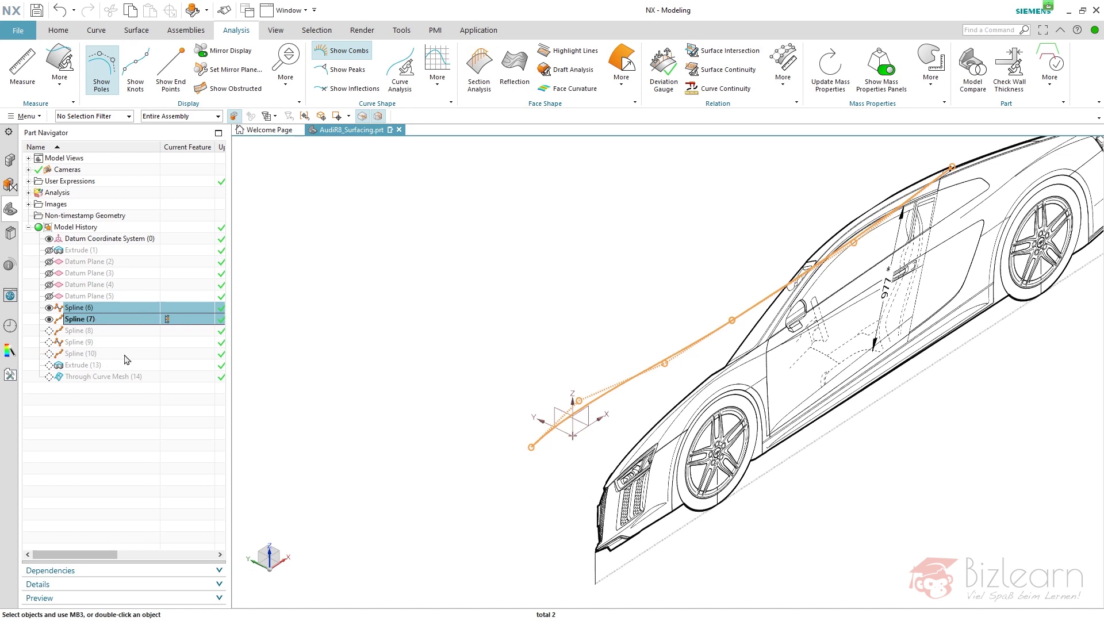
left_click(104, 377)
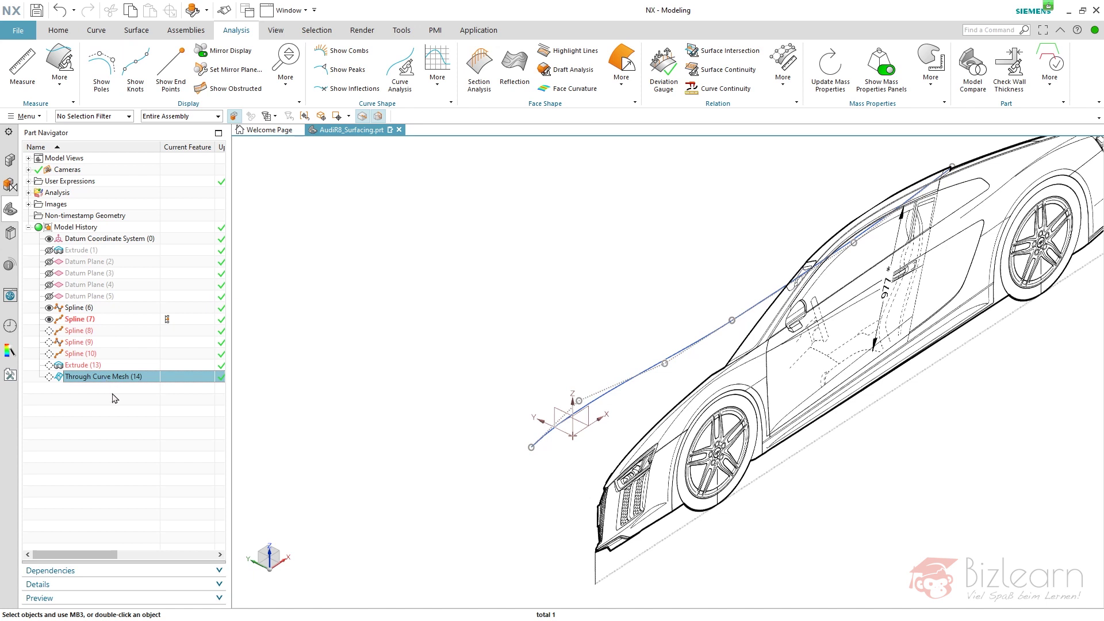
left_click(115, 398)
left_click(106, 379)
left_click(178, 437)
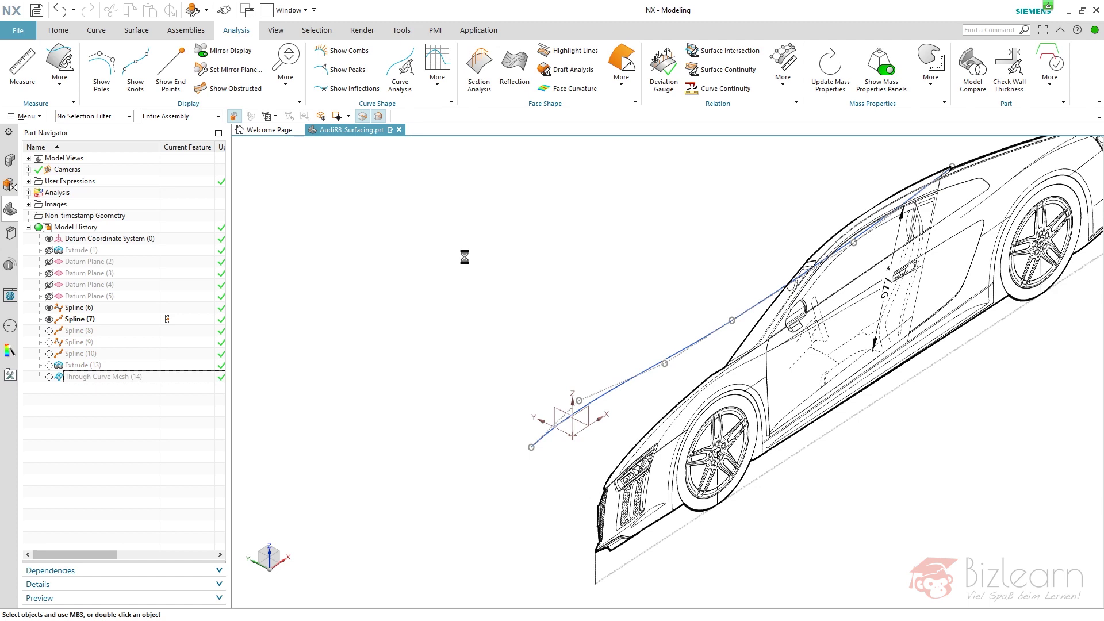
Step: Examine the hood contour and existing splines against the blueprint in the straight side view
middle_click(464, 257)
middle_click_drag(465, 257, 470, 320)
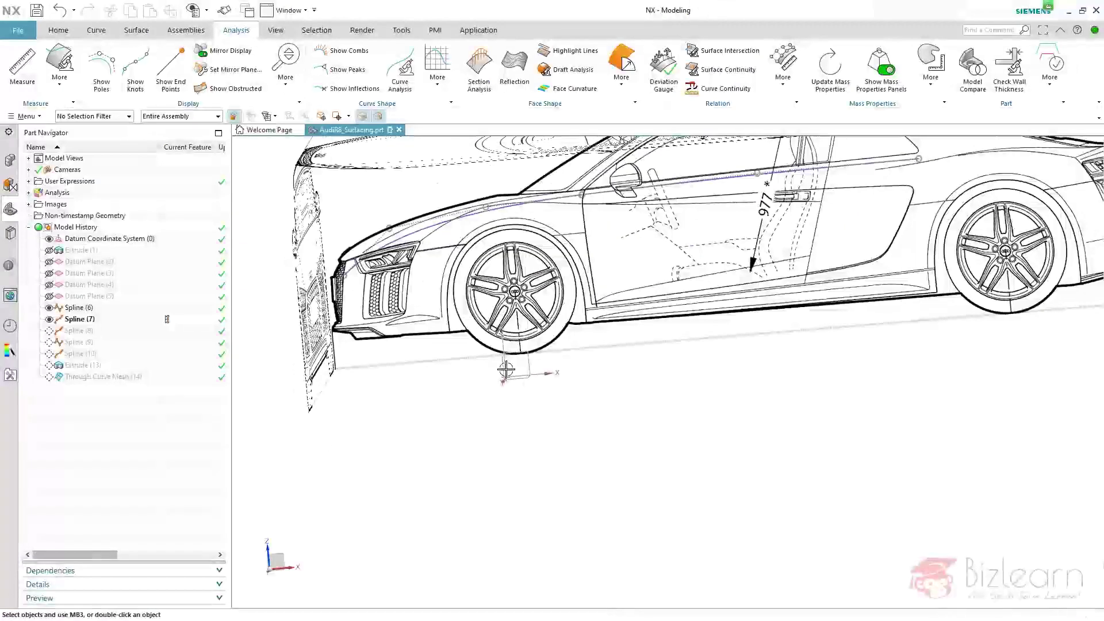
key("F8")
scroll(391, 235, "up", 3)
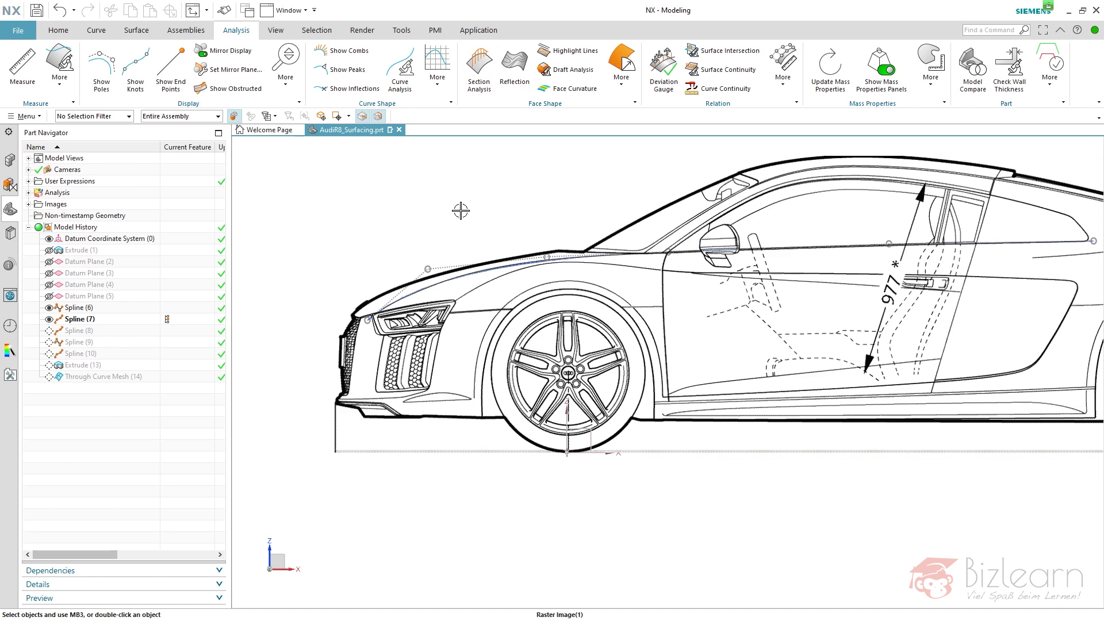
middle_click_drag(382, 247, 416, 230)
key("ctrl+alt+f")
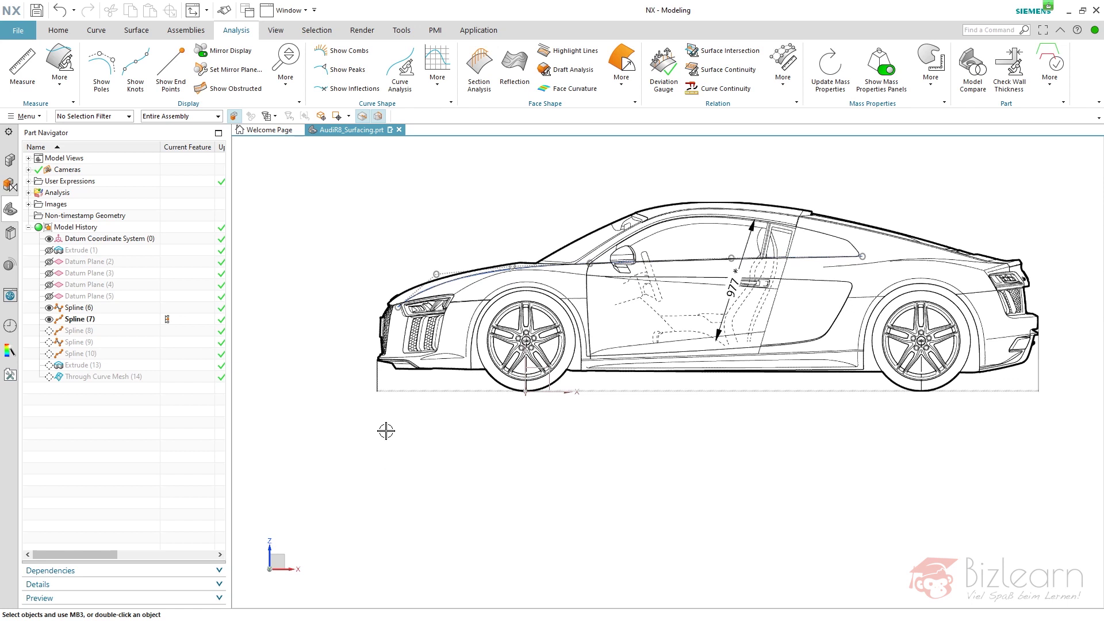
scroll(410, 263, "up", 3)
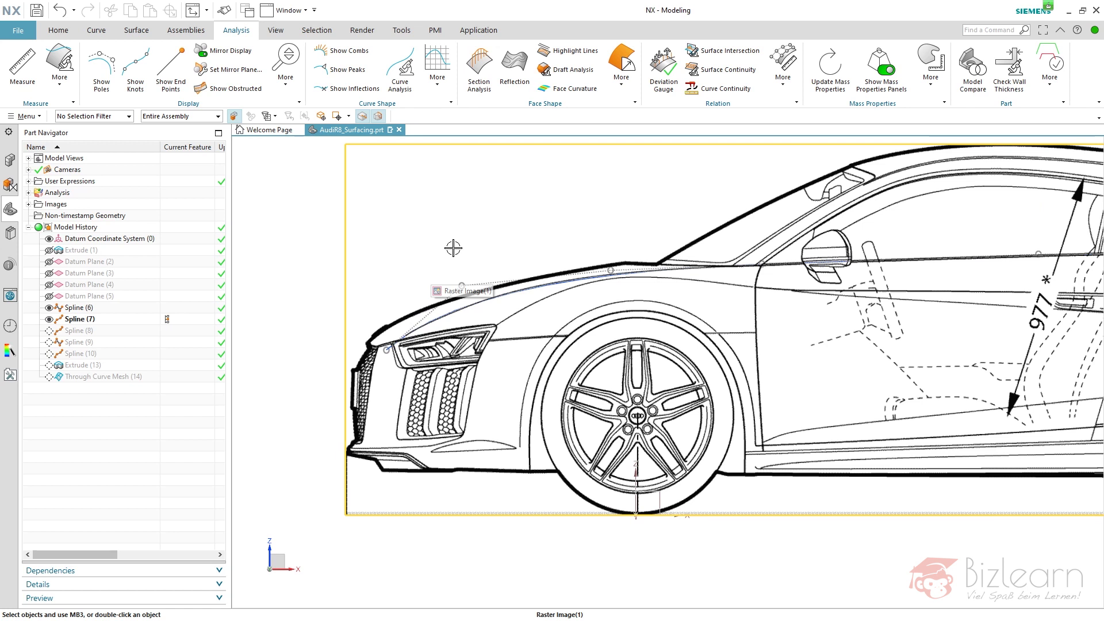
scroll(453, 248, "down", 3)
scroll(457, 265, "up", 2)
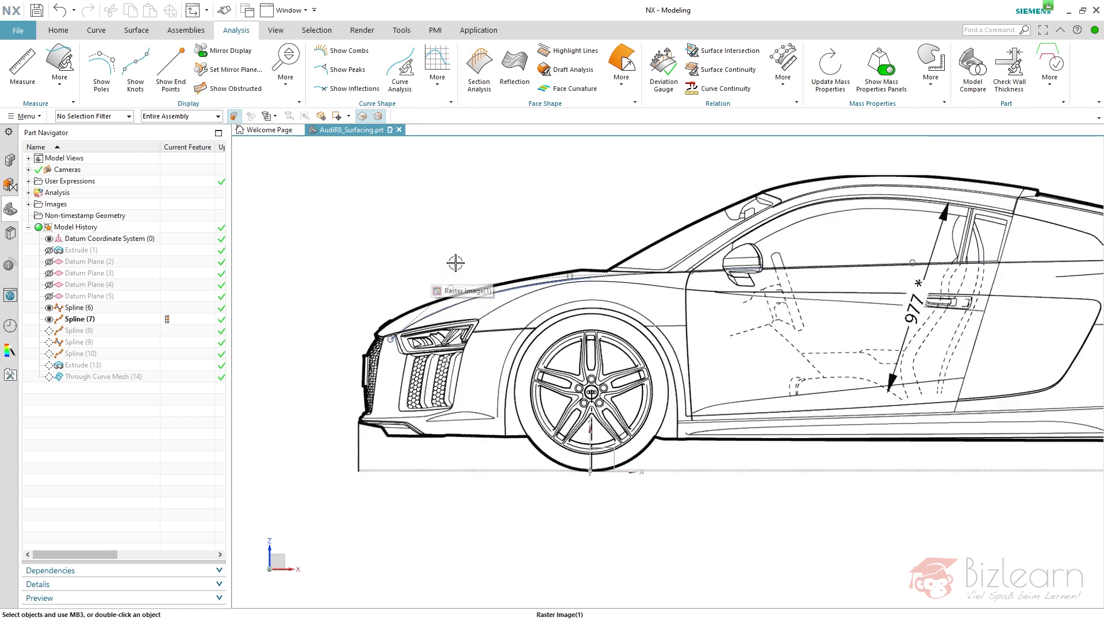
Step: Set up a Studio Spline by poles as a single segment
left_click(96, 31)
left_click(151, 68)
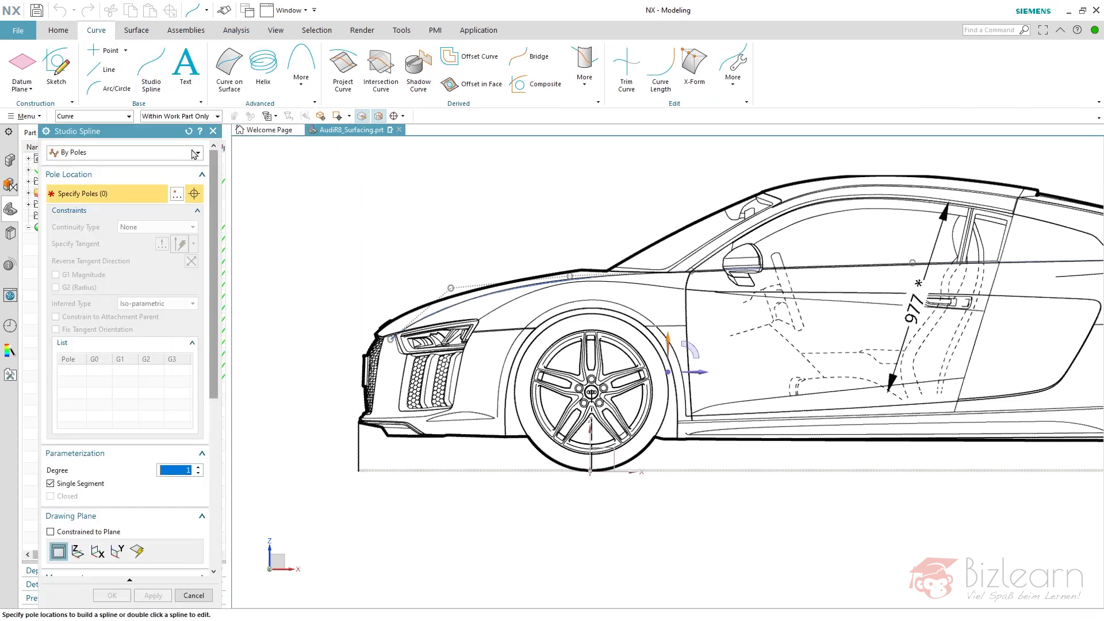
left_click(188, 132)
left_click(123, 152)
left_click(71, 178)
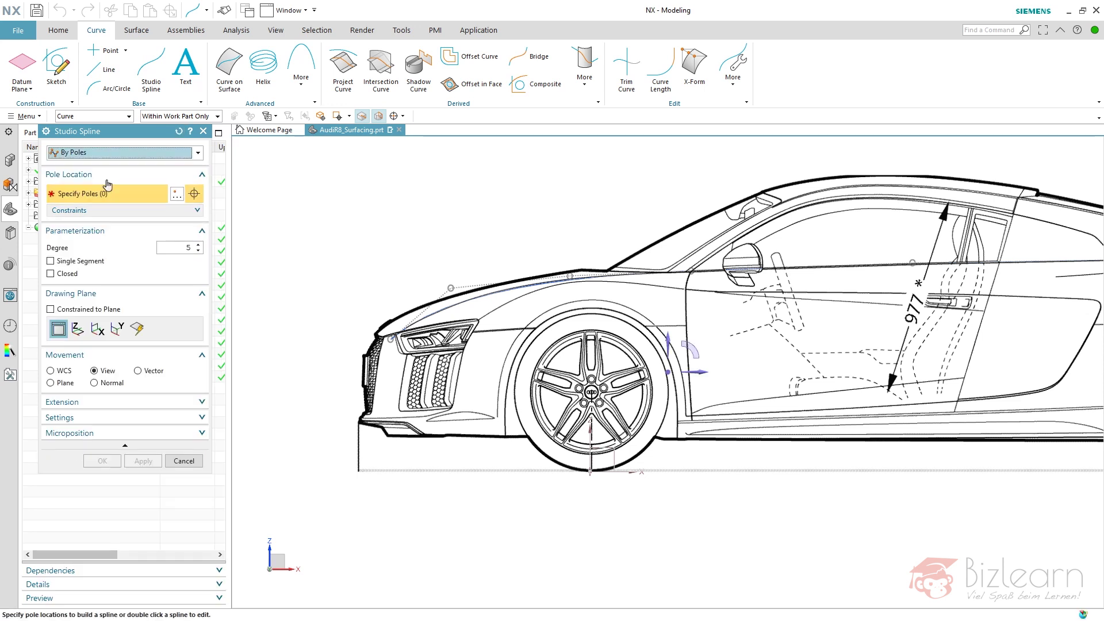
left_click(81, 262)
Step: Place three poles from the grille's upper edge to the hood's rear edge, adjusting the middle pole until the curve follows the hood outline
scroll(377, 329, "up", 5)
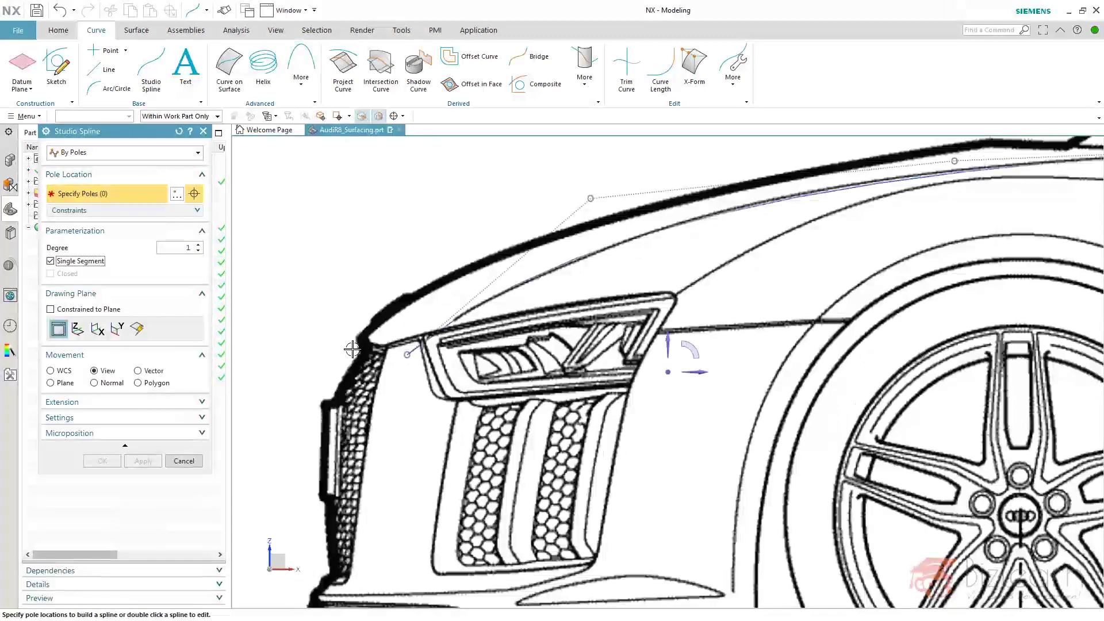
left_click(361, 337)
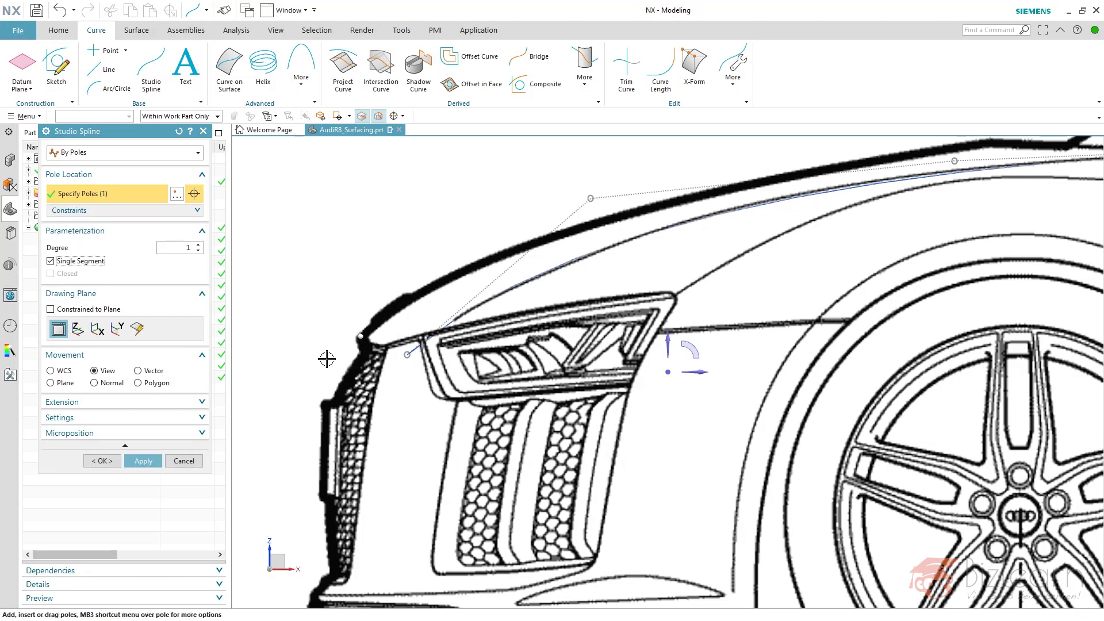
scroll(333, 356, "down", 3)
scroll(377, 295, "up", 2)
left_click(377, 297)
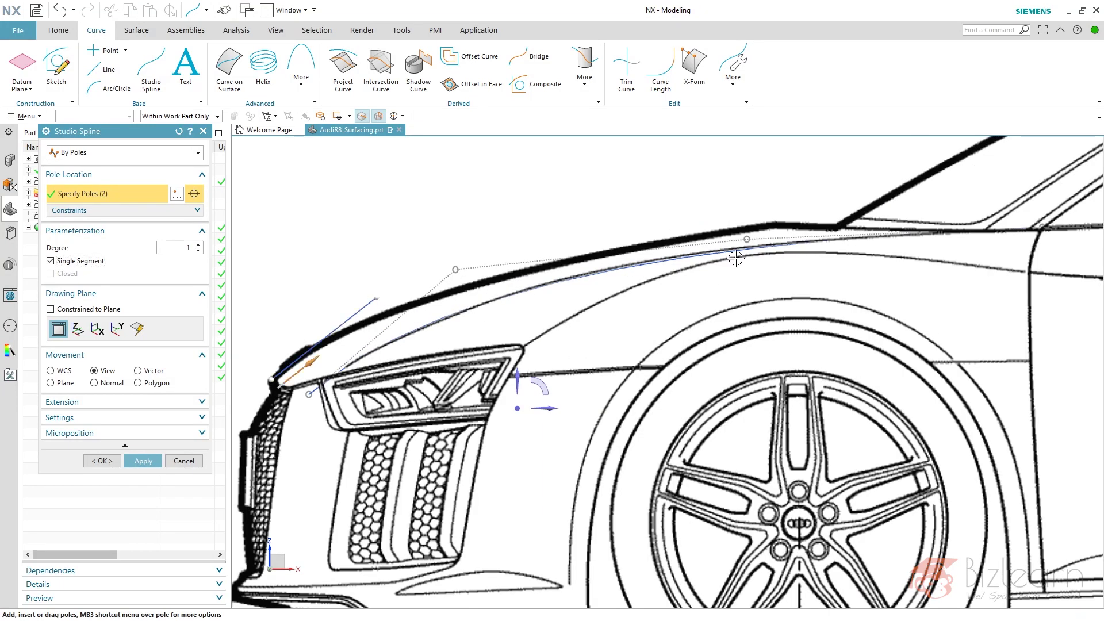
left_click(777, 225)
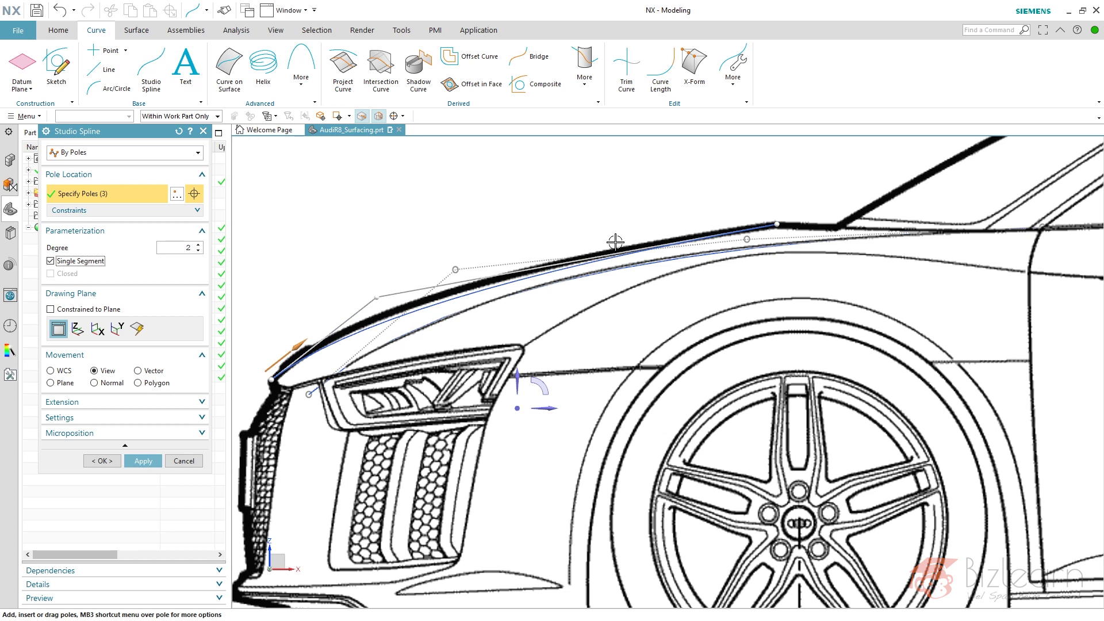
mouse_move(371, 296)
left_mouse_down()
mouse_move(385, 279)
mouse_move(364, 288)
mouse_move(385, 278)
mouse_move(365, 287)
left_mouse_up()
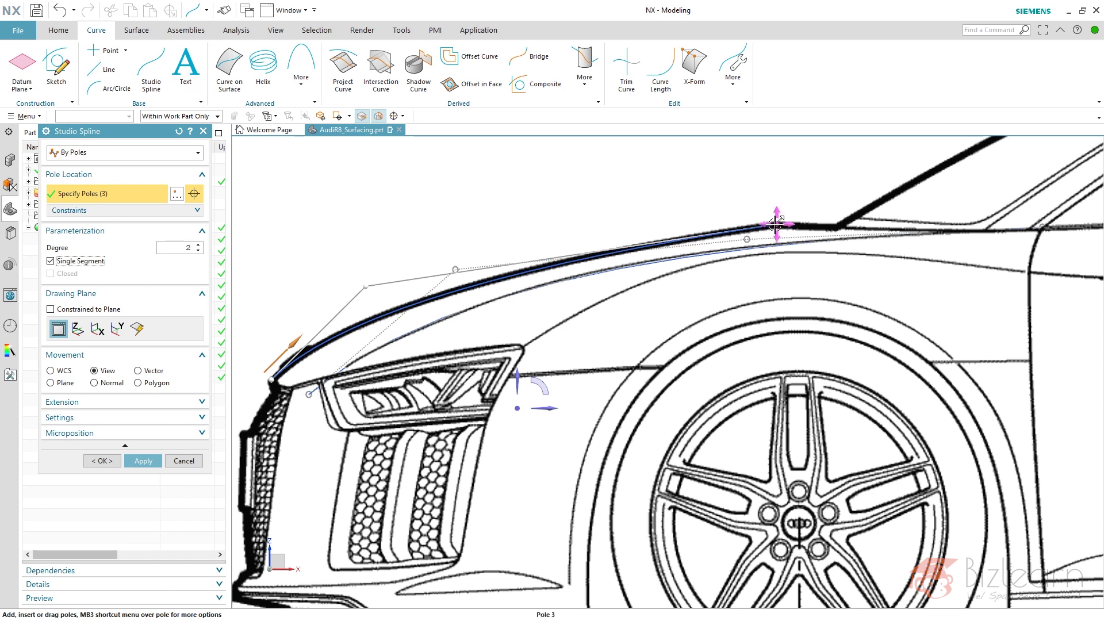
Step: Inspect the new hood spline's position in space against the front and side blueprints
scroll(393, 259, "down", 4)
scroll(393, 259, "down", 2)
middle_click_drag(443, 383, 512, 382)
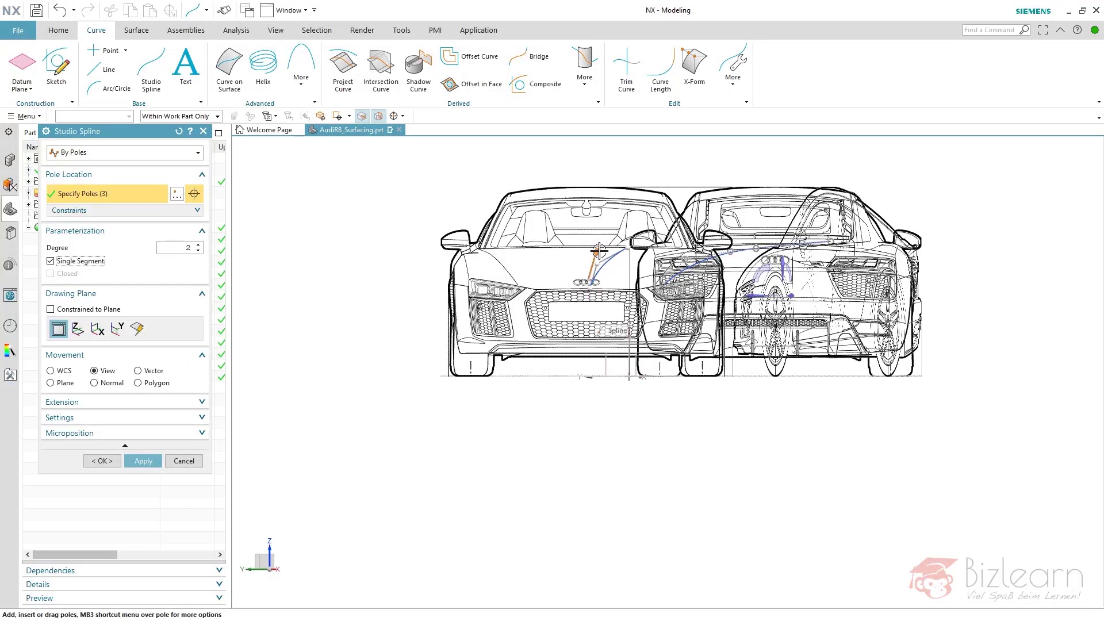
middle_click_drag(595, 325, 518, 367)
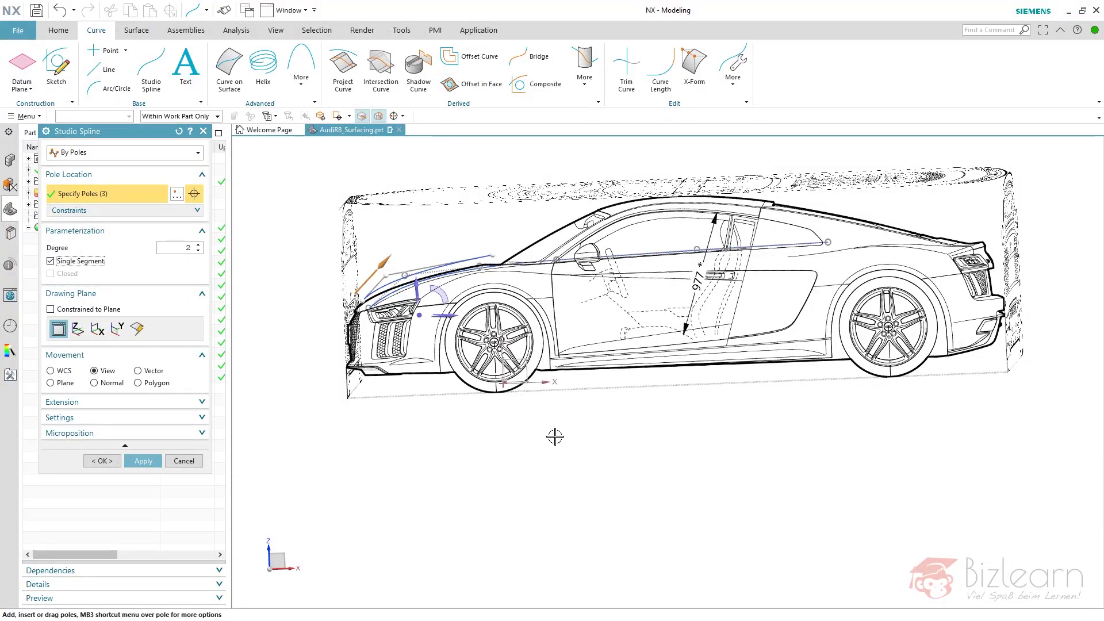
middle_click_drag(476, 430, 581, 432)
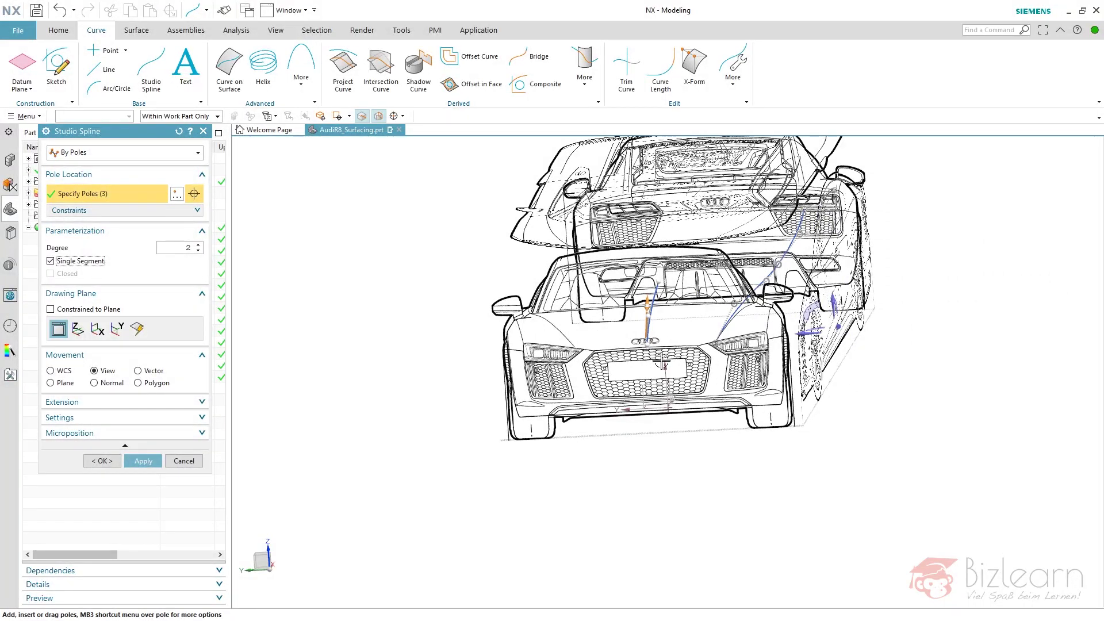
mouse_move(602, 377)
middle_mouse_down()
mouse_move(623, 376)
mouse_move(577, 371)
middle_mouse_up()
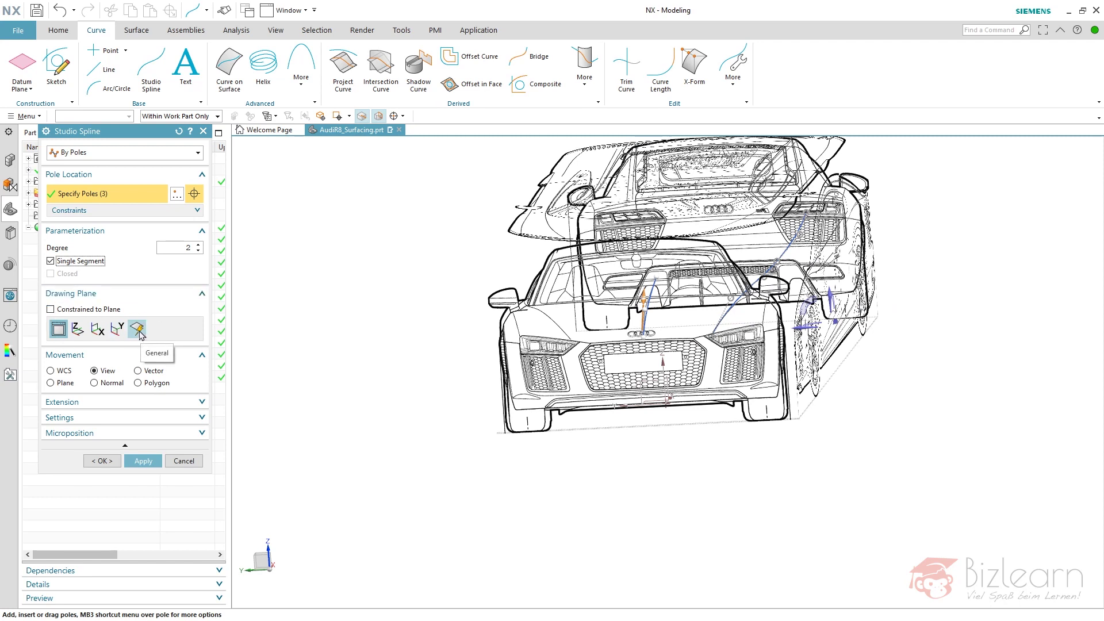
Step: Set the spline's drawing plane to General and reposition the middle pole in the side view so the curve follows the hood outline
left_click(137, 329)
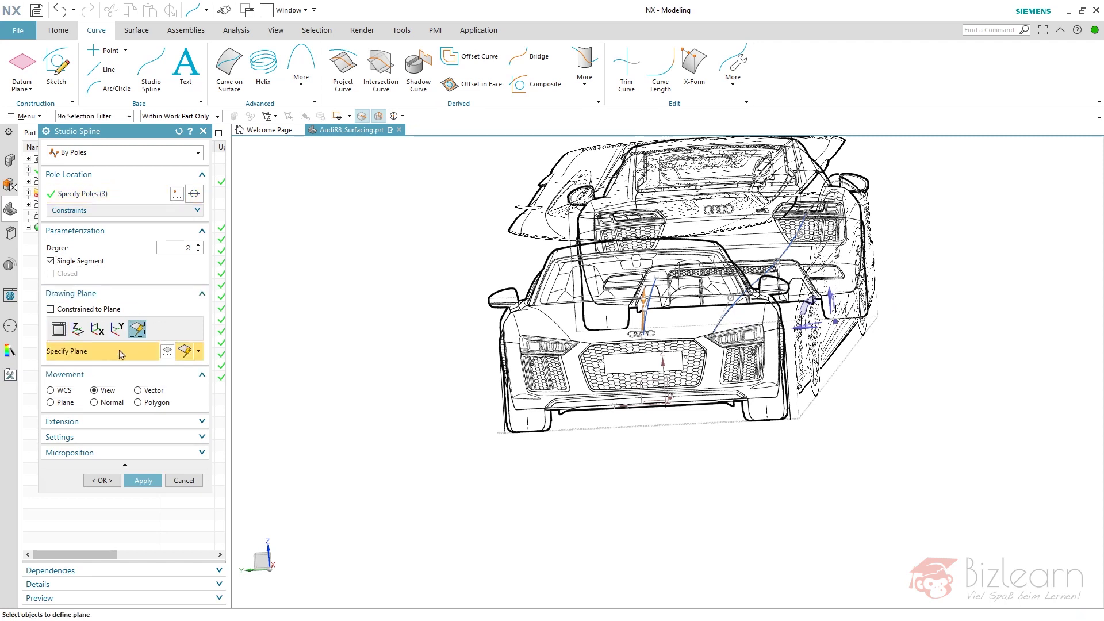
middle_click_drag(332, 336, 371, 317)
key("F8")
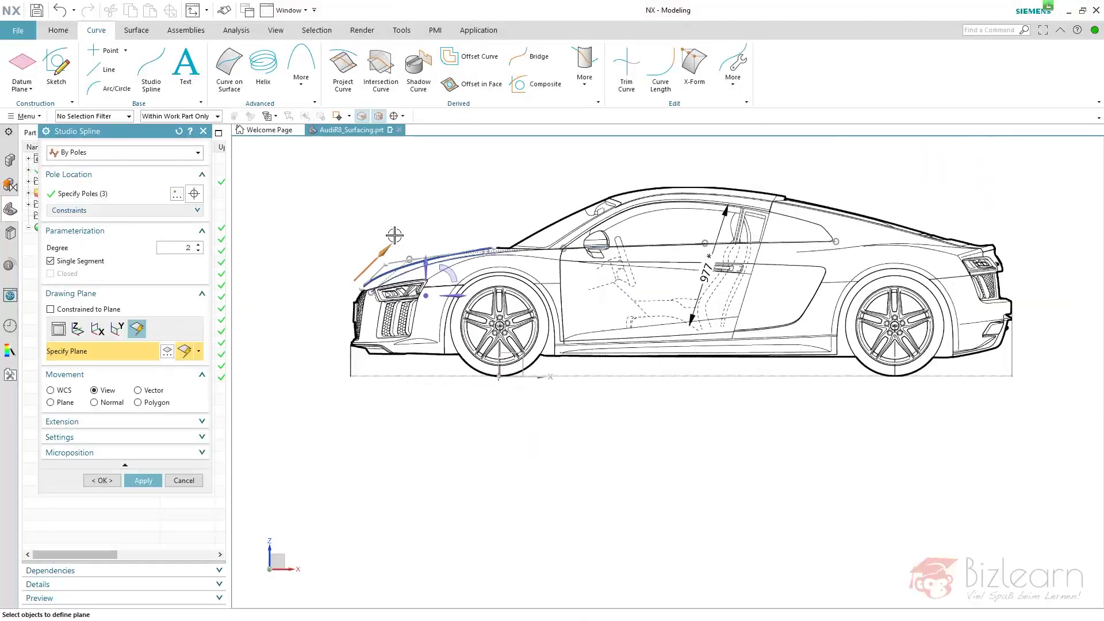
scroll(375, 251, "up", 4)
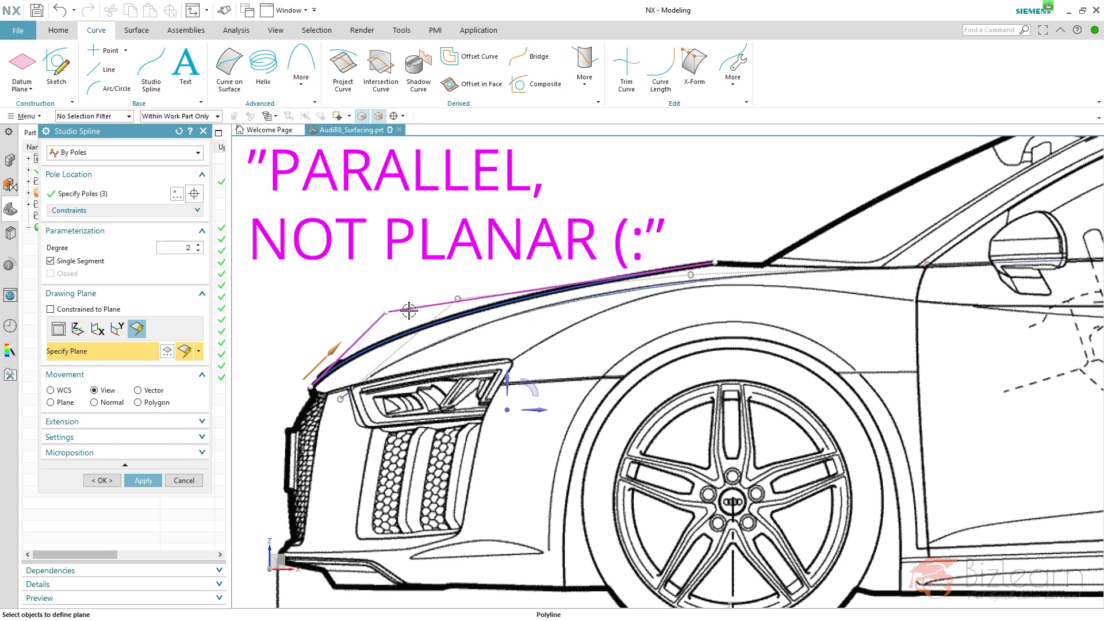
left_click_drag(438, 290, 528, 207)
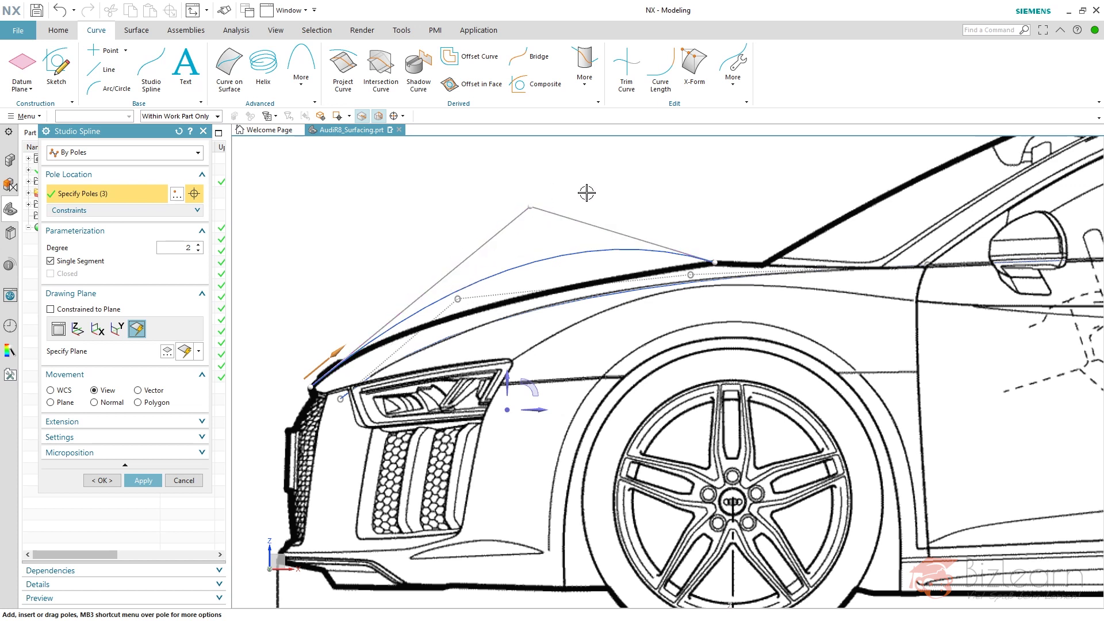
left_click_drag(529, 207, 386, 312)
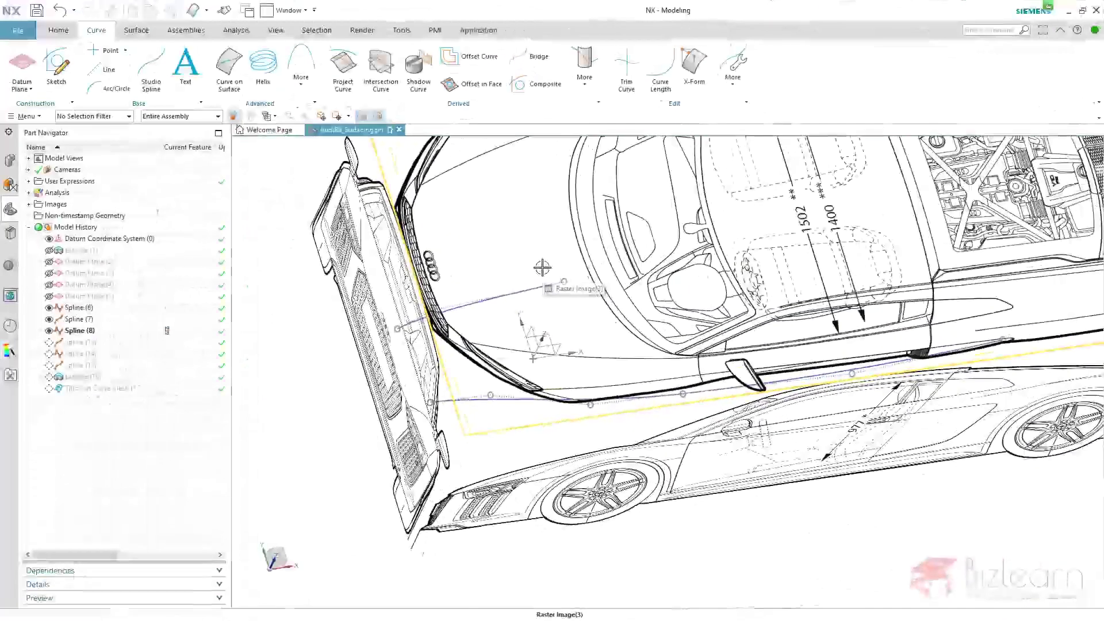
Step: Try a Through Curves surface between the hood's centre spline and side spline, checking its shape from the front and top
left_click(136, 30)
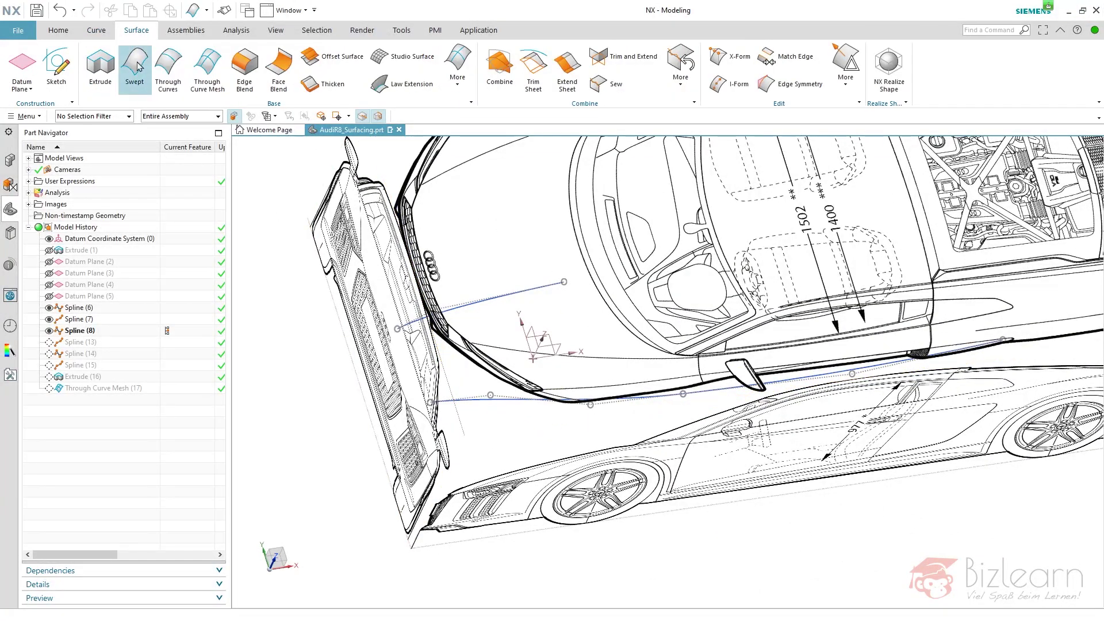
left_click(176, 81)
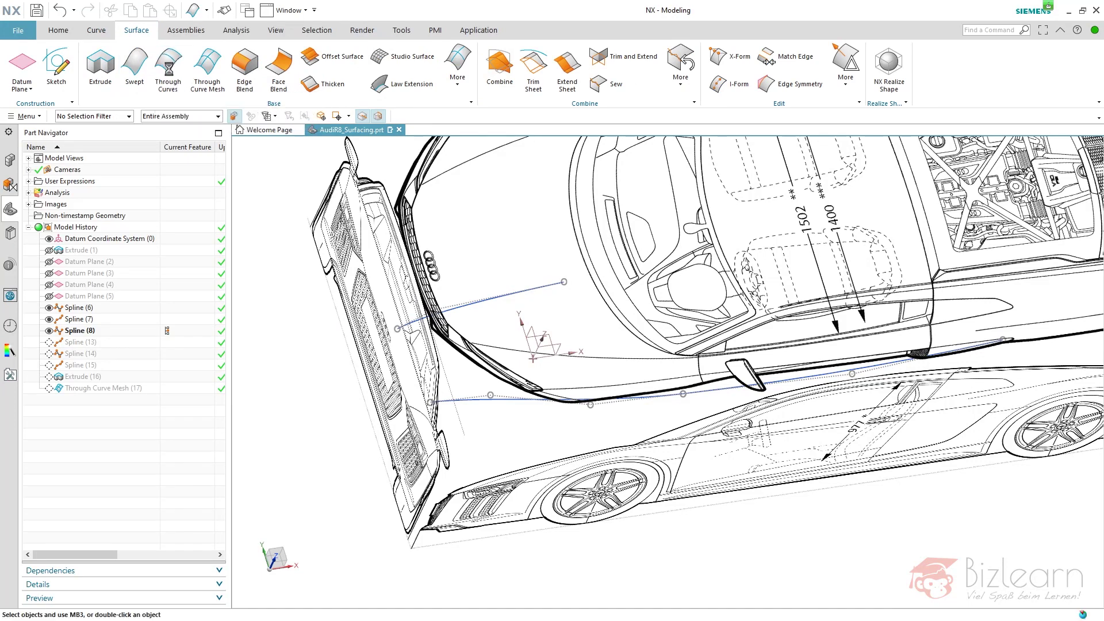
left_click(457, 307)
middle_click(459, 360)
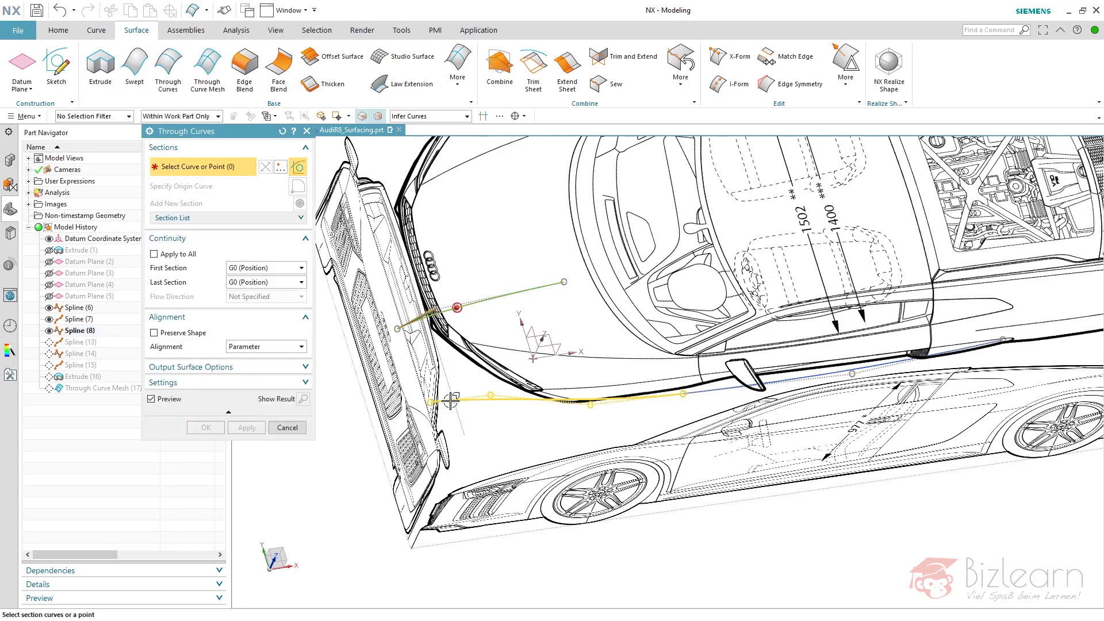
left_click(454, 401)
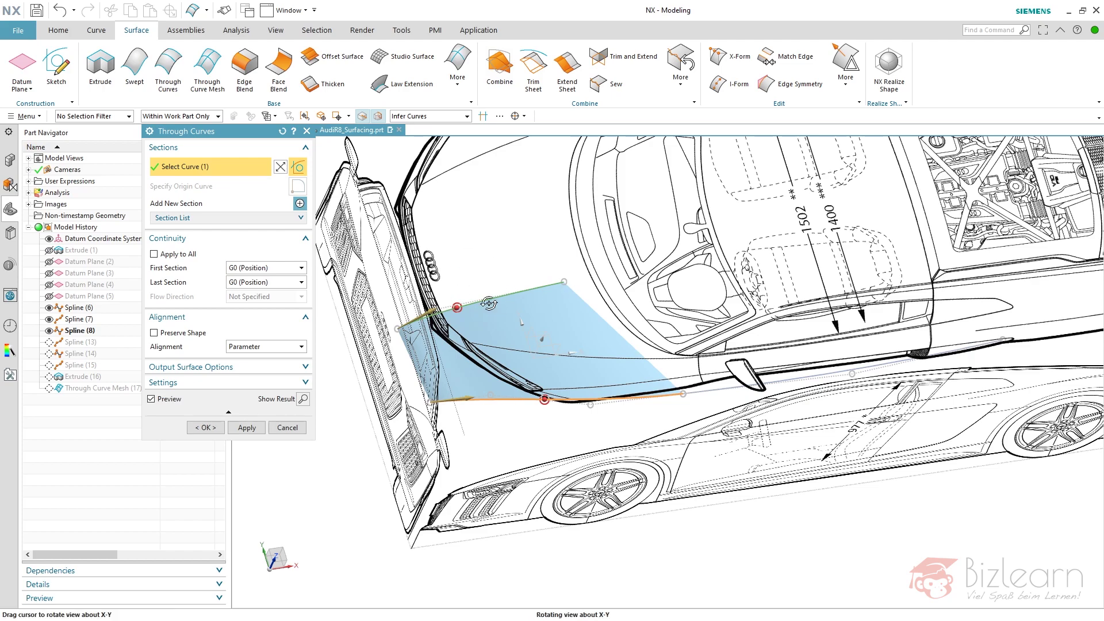
key("ctrl+alt+l")
key("End")
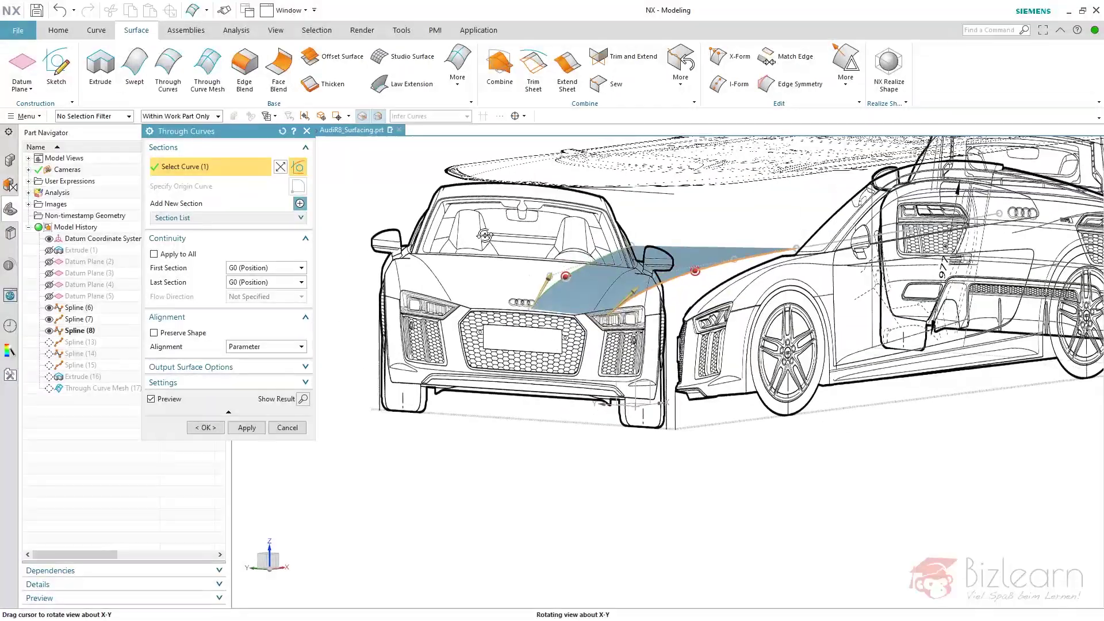
scroll(567, 382, "down", 5)
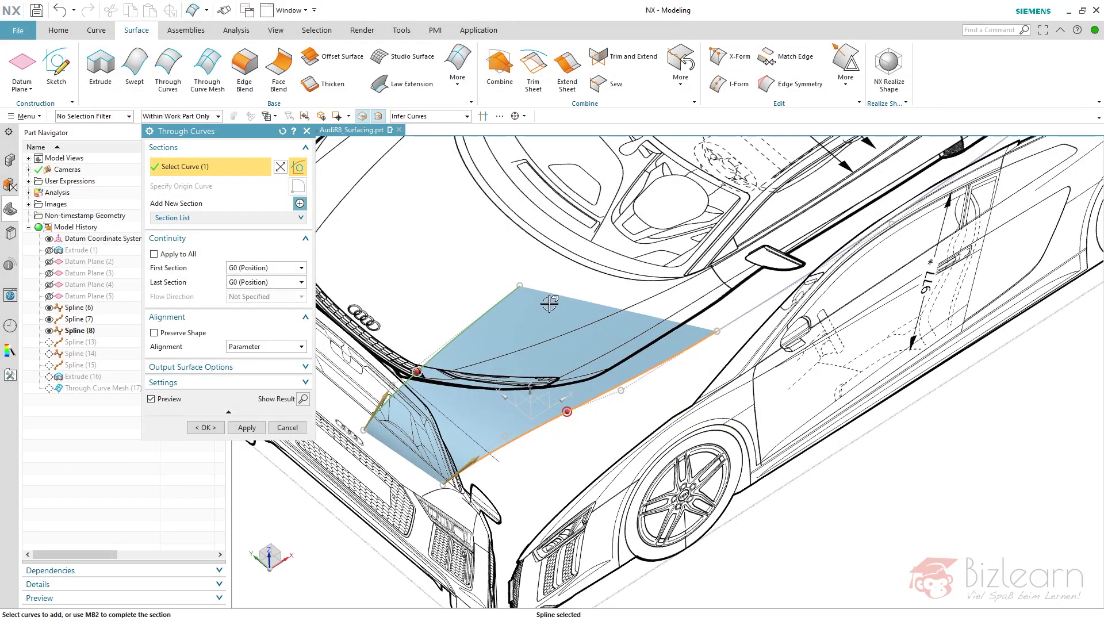
left_click(287, 427)
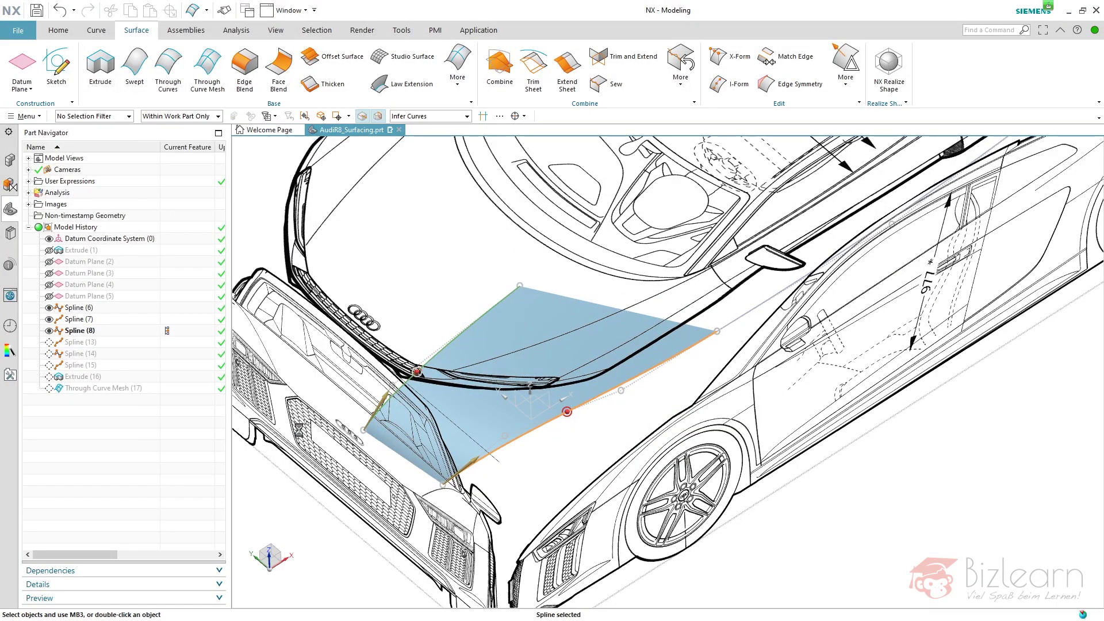
Step: Extrude the hood's centre spline 100 mm as a narrow reference sheet
key("x")
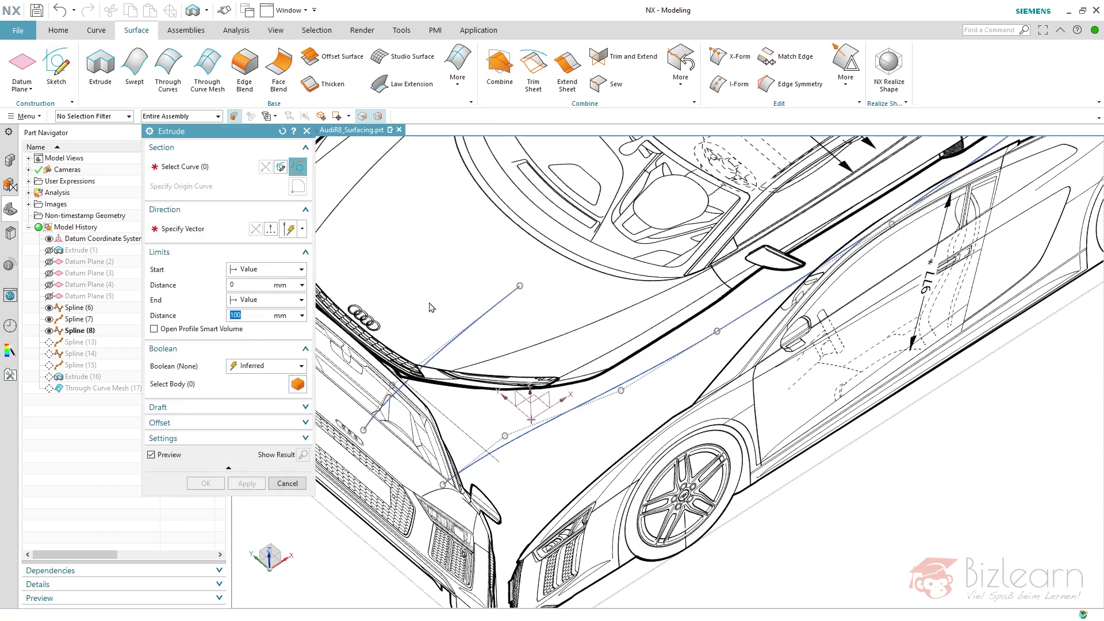
left_click(454, 345)
middle_click(386, 272)
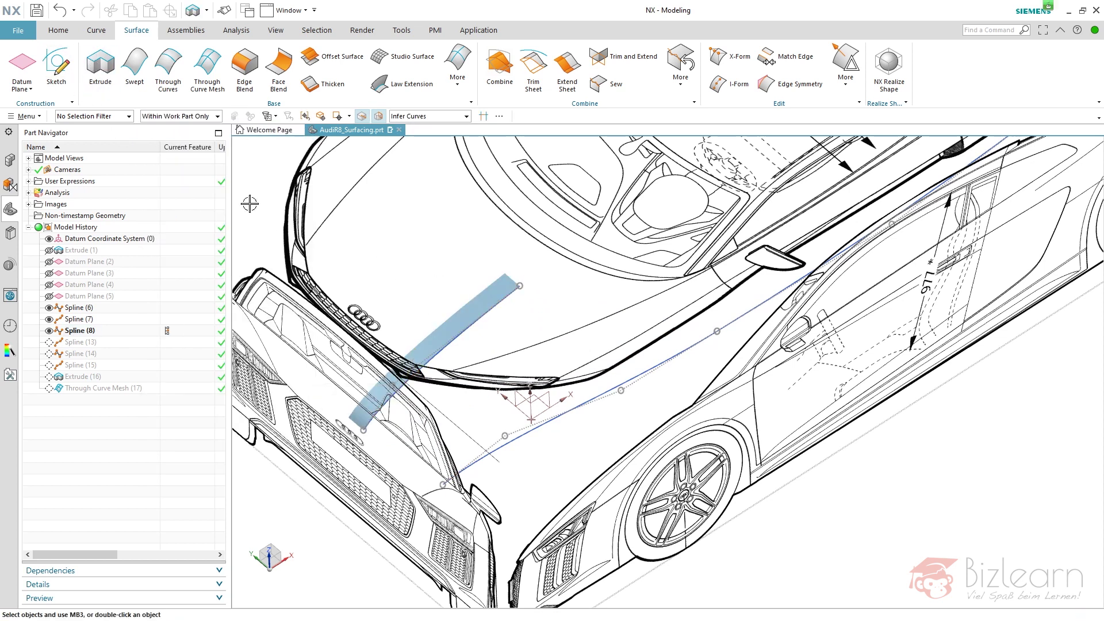
Step: Try a Through Curves surface between the centre and side splines, with G1 (Tangent) to the extruded sheet and Perpendicular flow direction
key("t")
left_click(417, 371)
middle_click(490, 347)
left_click(567, 411)
left_click(266, 267)
left_click(260, 282)
left_click(498, 308)
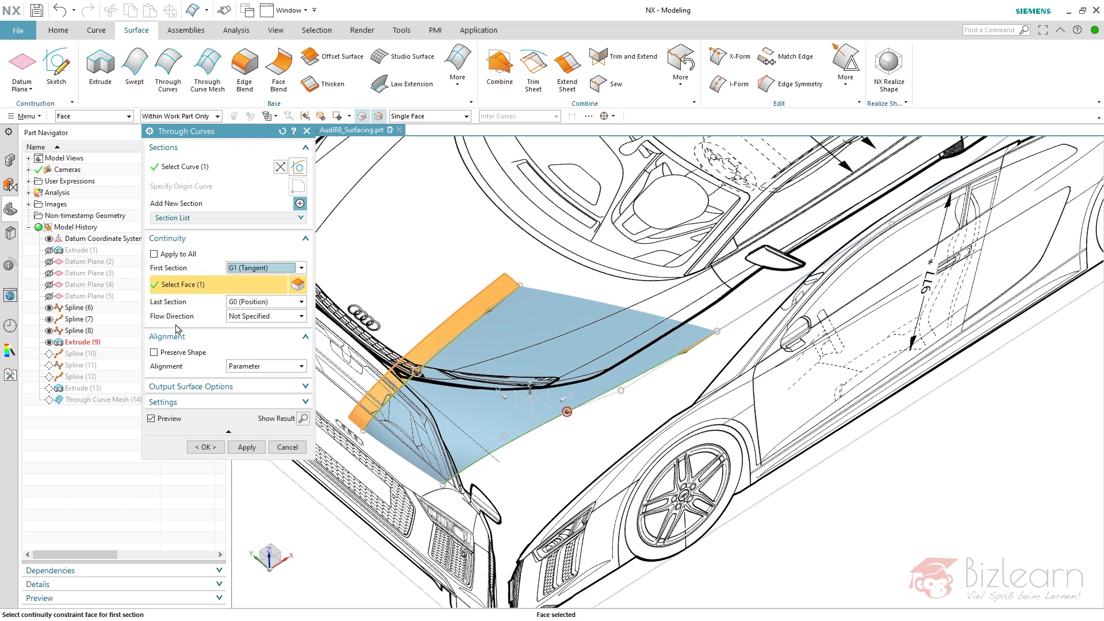
left_click(252, 318)
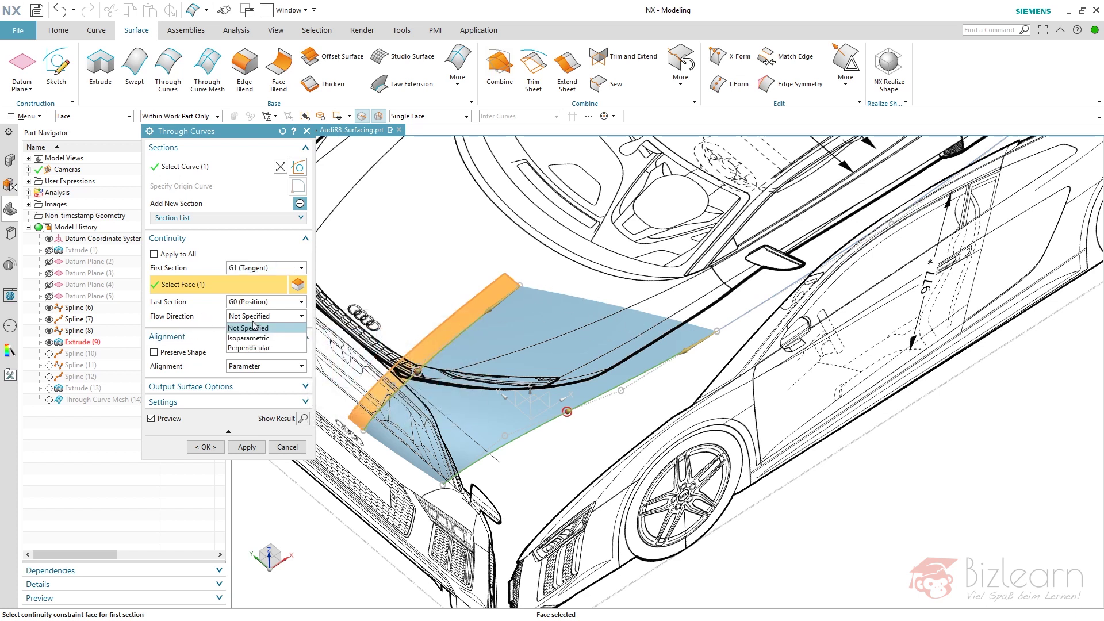
left_click(261, 347)
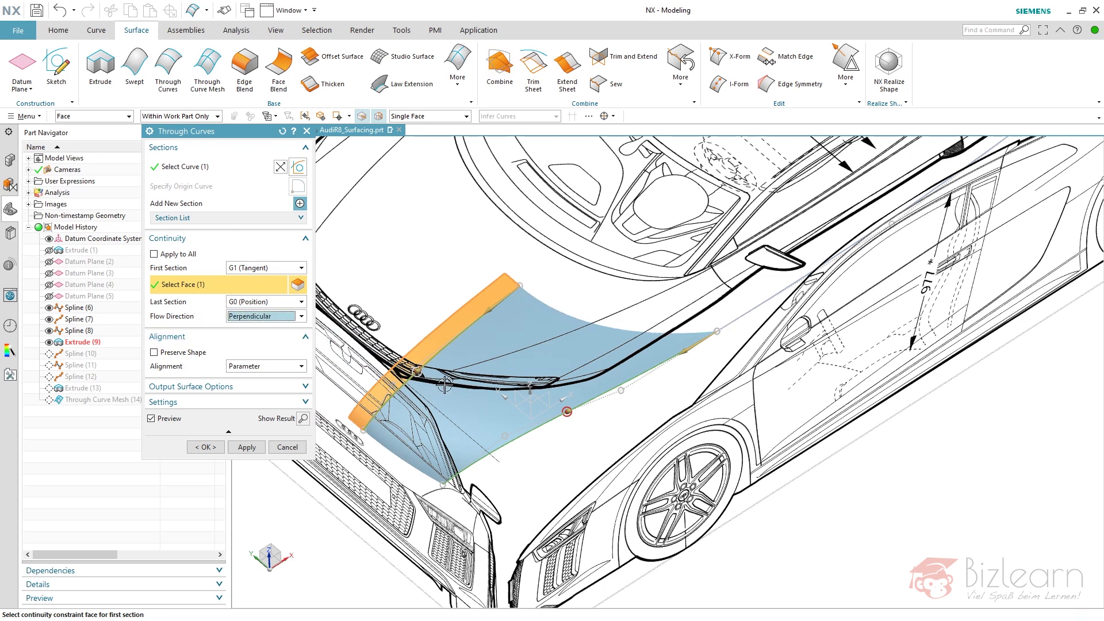
Step: Compare the previewed surface's front and rear edges with the hood outline in the top view, and discard the preview
scroll(435, 391, "down", 3)
middle_click_drag(471, 348, 490, 373)
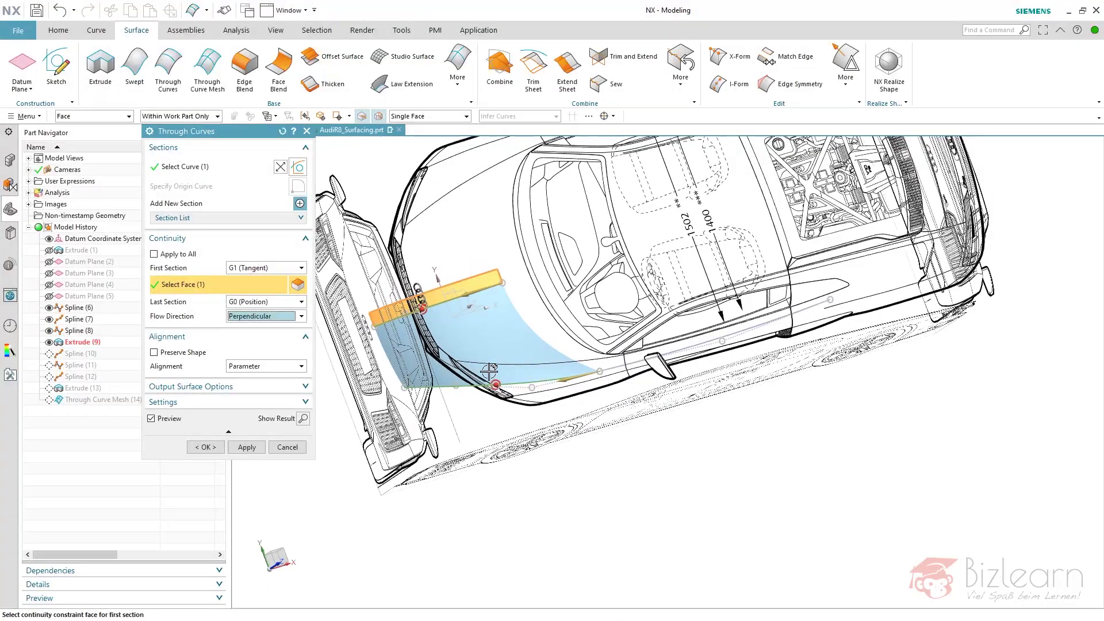
scroll(444, 461, "down", 2)
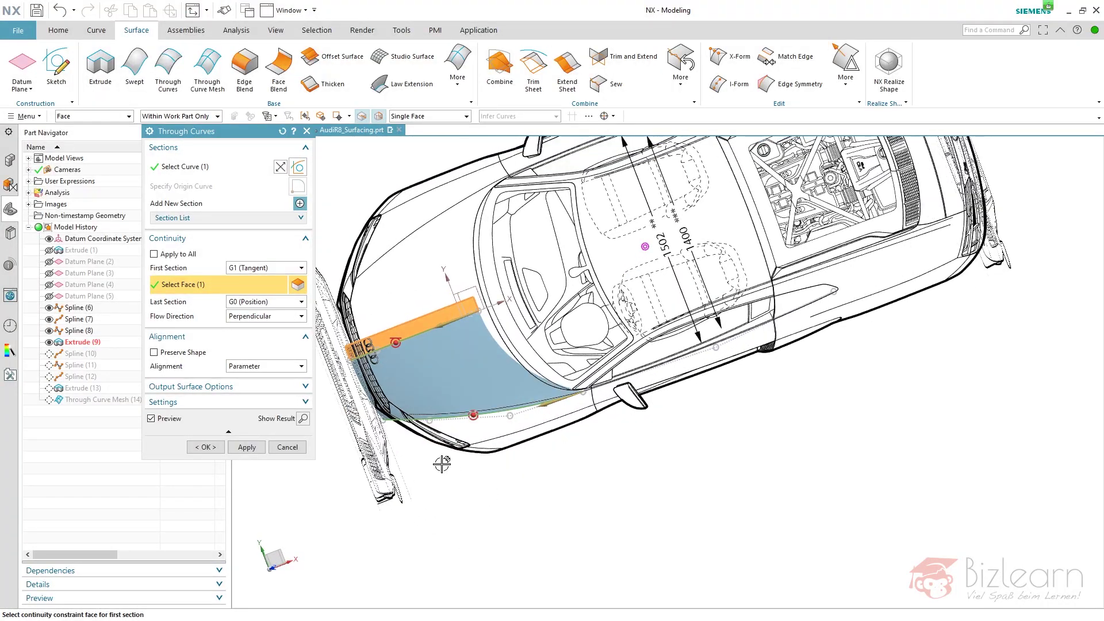
scroll(509, 374, "up", 5)
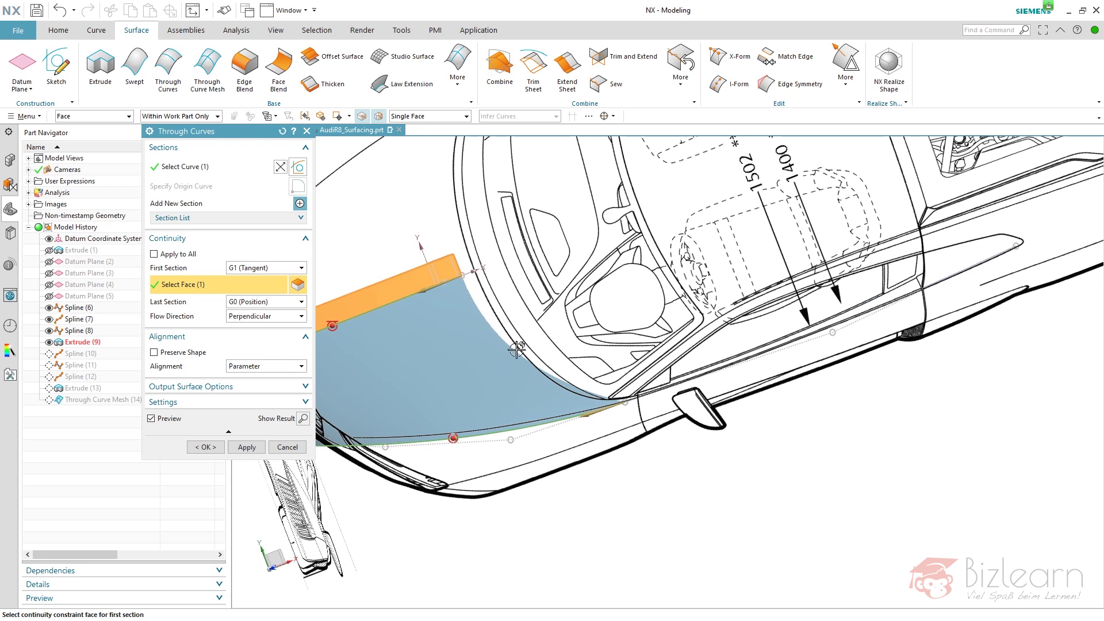
middle_click_drag(486, 336, 635, 339)
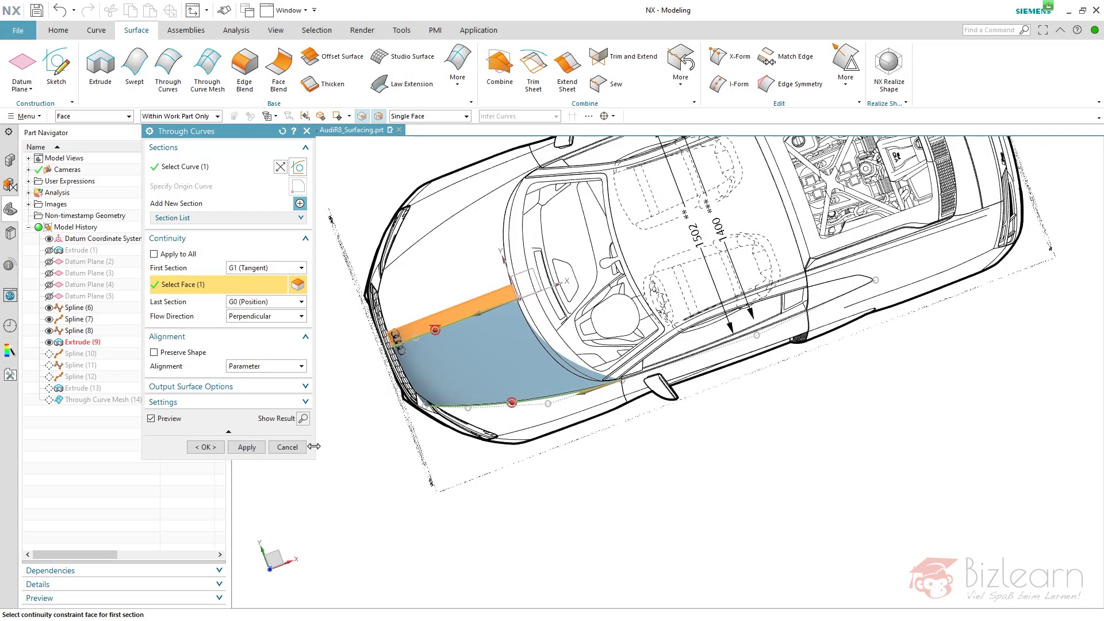
left_click(288, 447)
Step: Hide the extruded reference sheet along the hood's centre spline
middle_click_drag(424, 333, 542, 291)
scroll(518, 299, "down", 3)
left_click(470, 286)
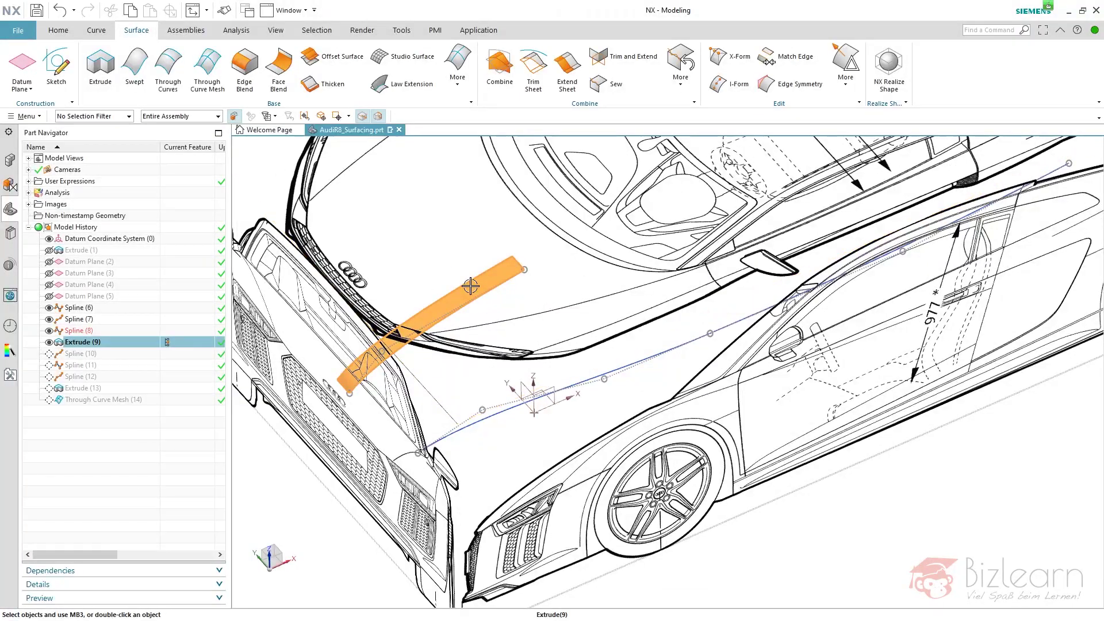
left_click(470, 302)
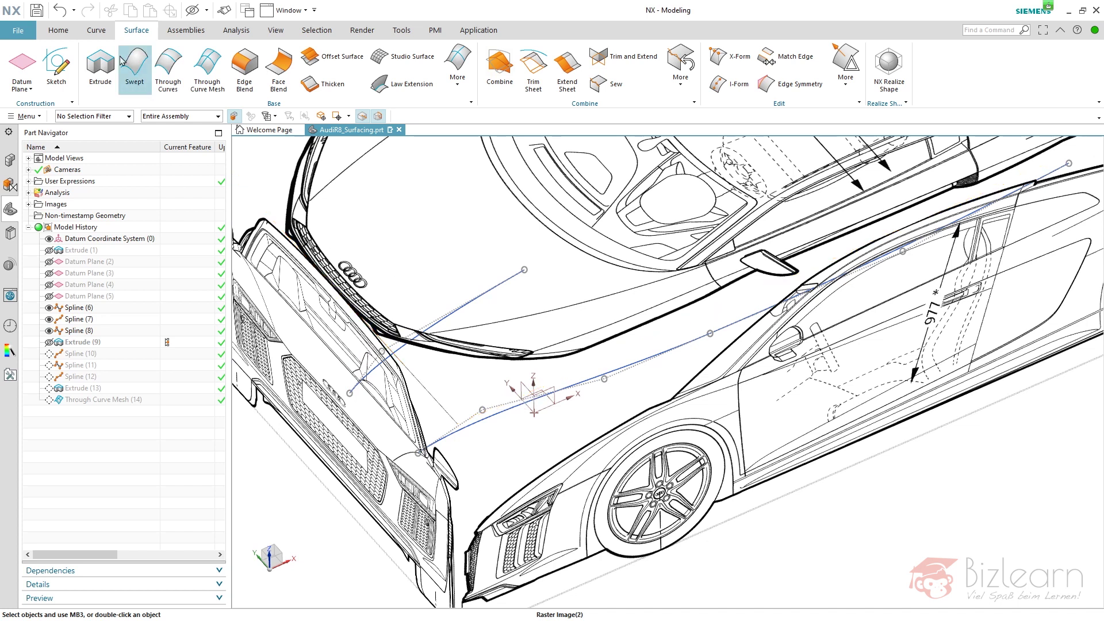
Step: Draw a through-points Studio Spline from the side hood spline's front end to the centre spline's front end
left_click(97, 30)
left_click(149, 82)
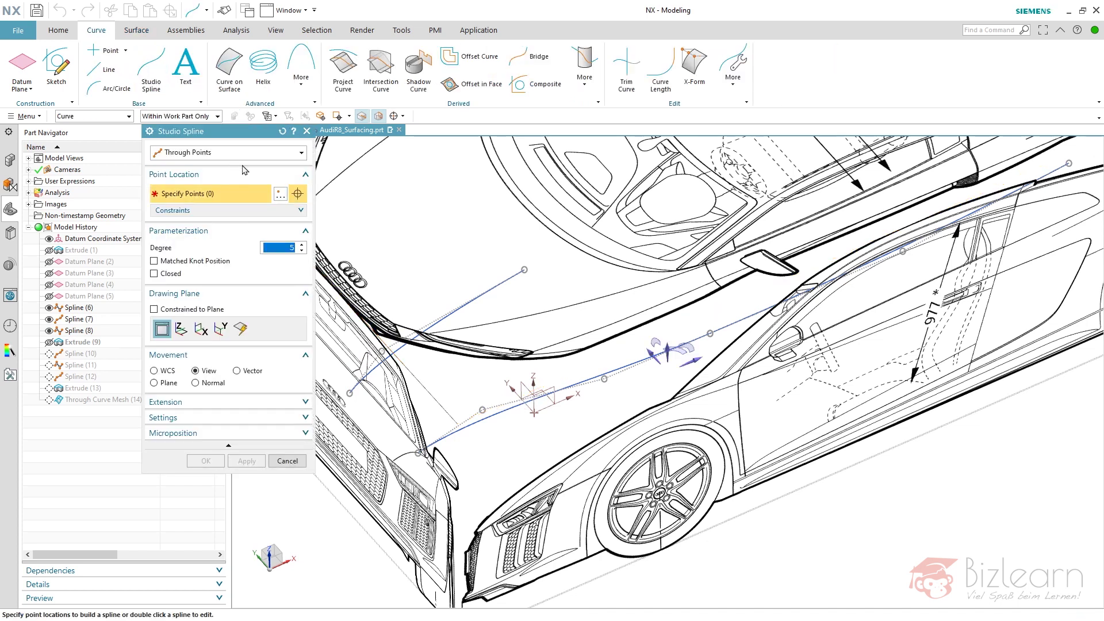
left_click(418, 450)
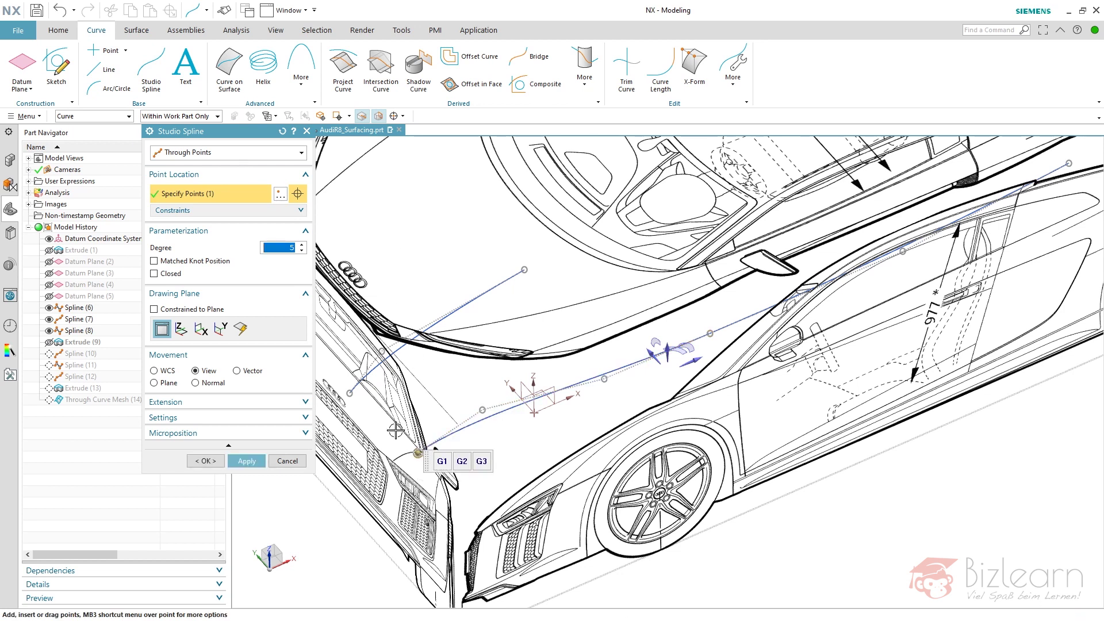
left_click(350, 394)
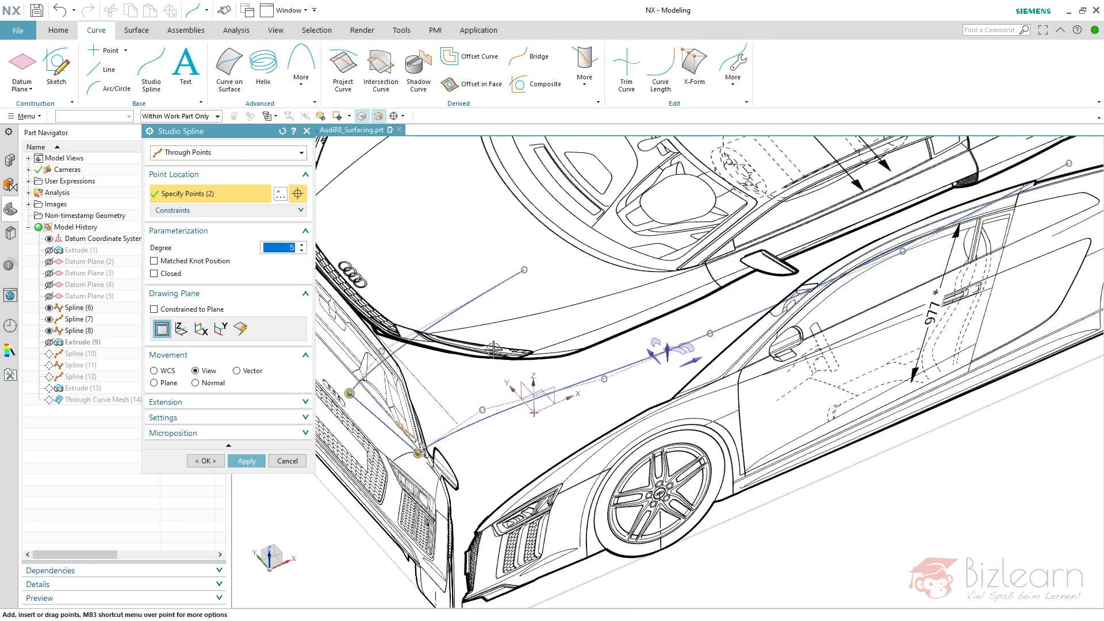
Step: Constrain the new spline's second point as G1 (Tangent) to the direction normal to the XZ datum plane
left_click(213, 213)
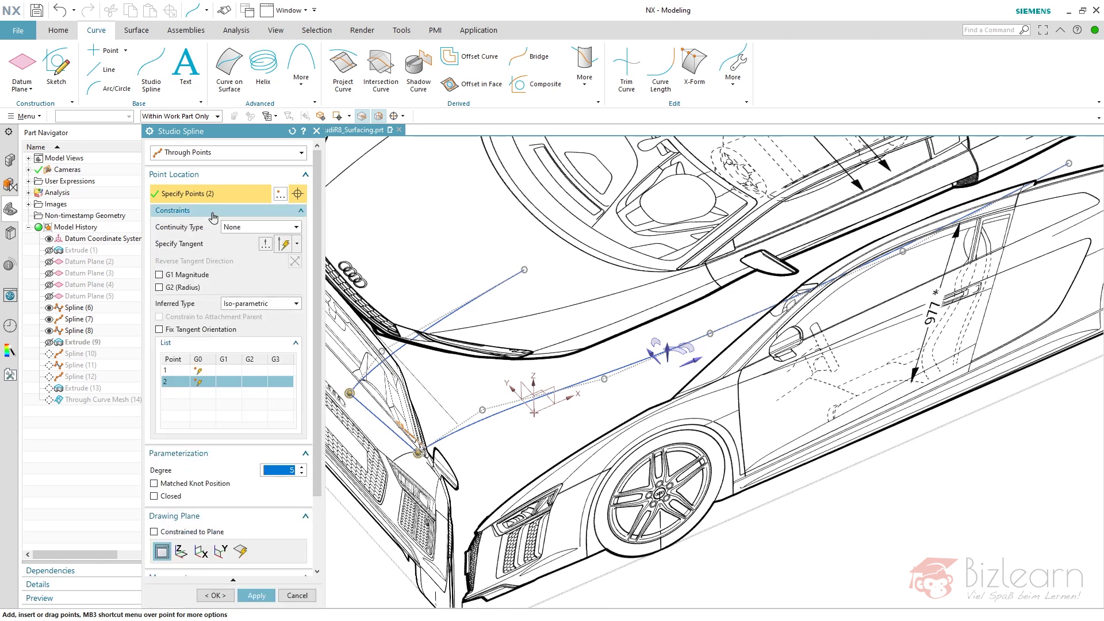
left_click(222, 244)
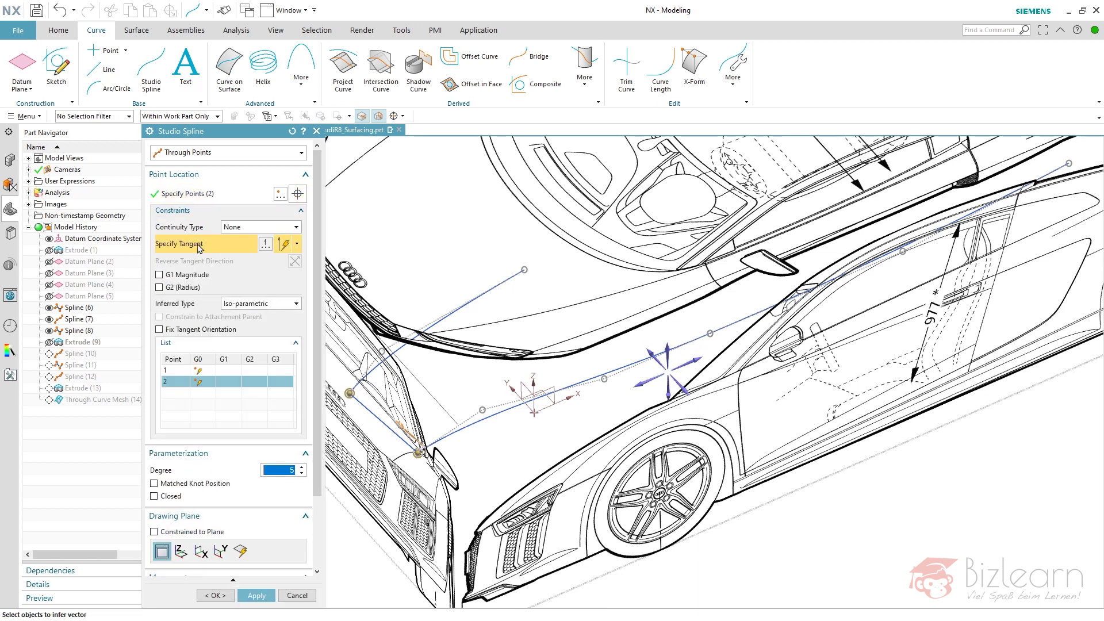
left_click(211, 384)
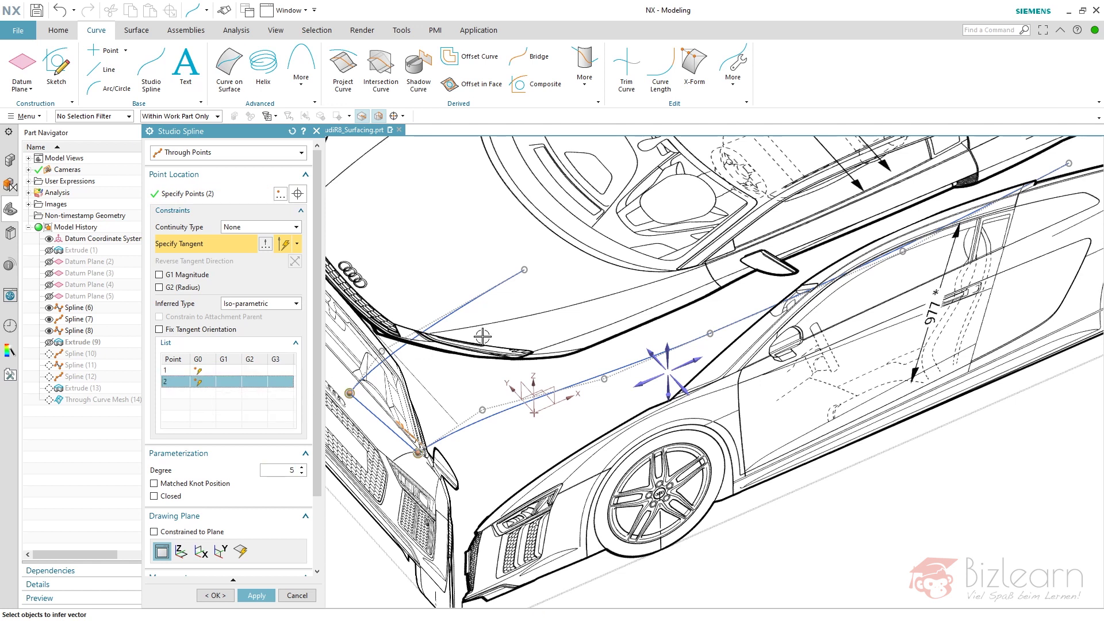
left_click(555, 385)
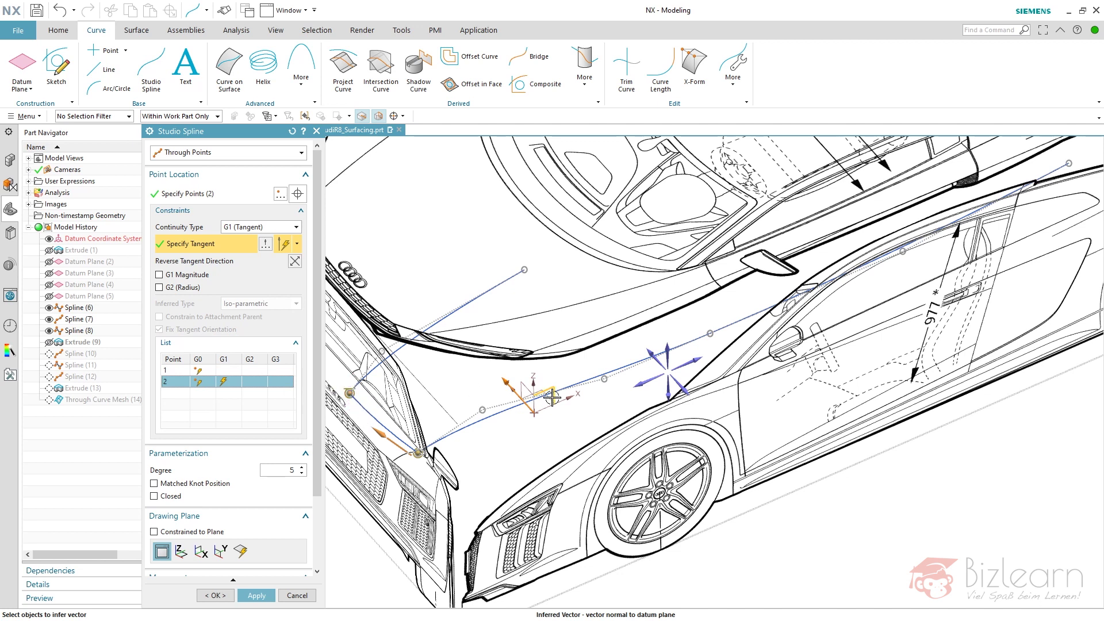
Step: Turn on the display of poles and knots for the front connecting spline
scroll(582, 402, "up", 3)
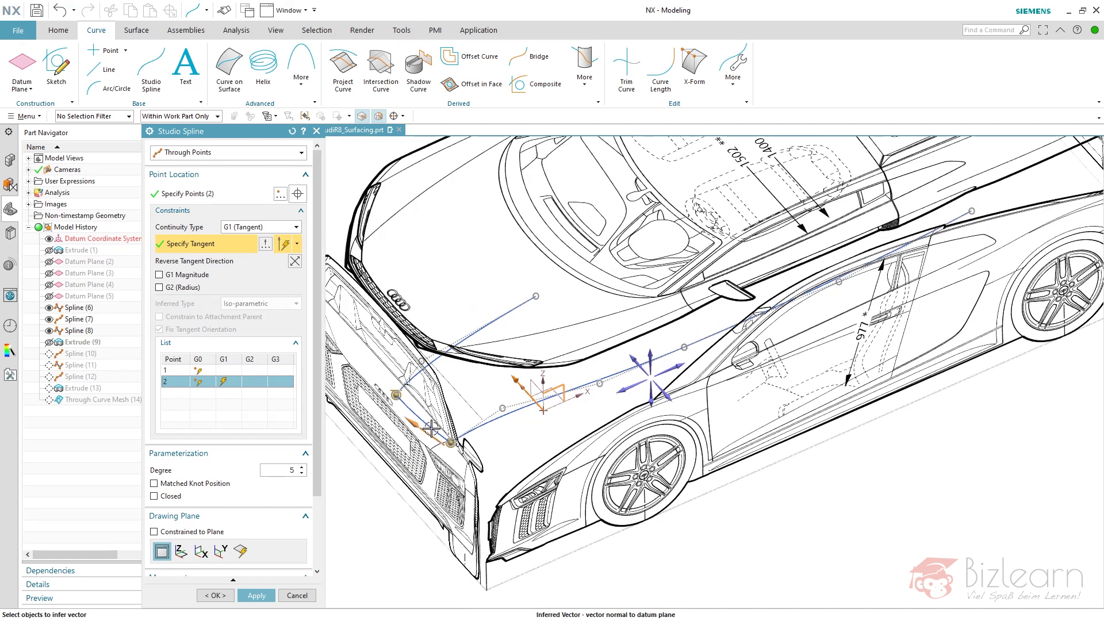
left_click(229, 35)
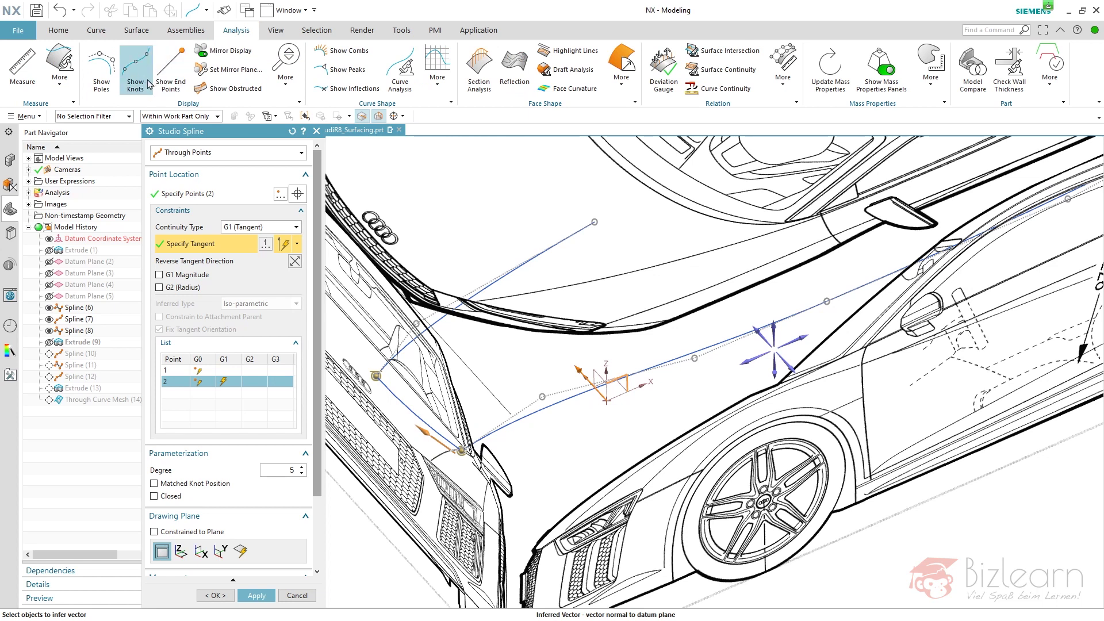
left_click(101, 66)
left_click(136, 66)
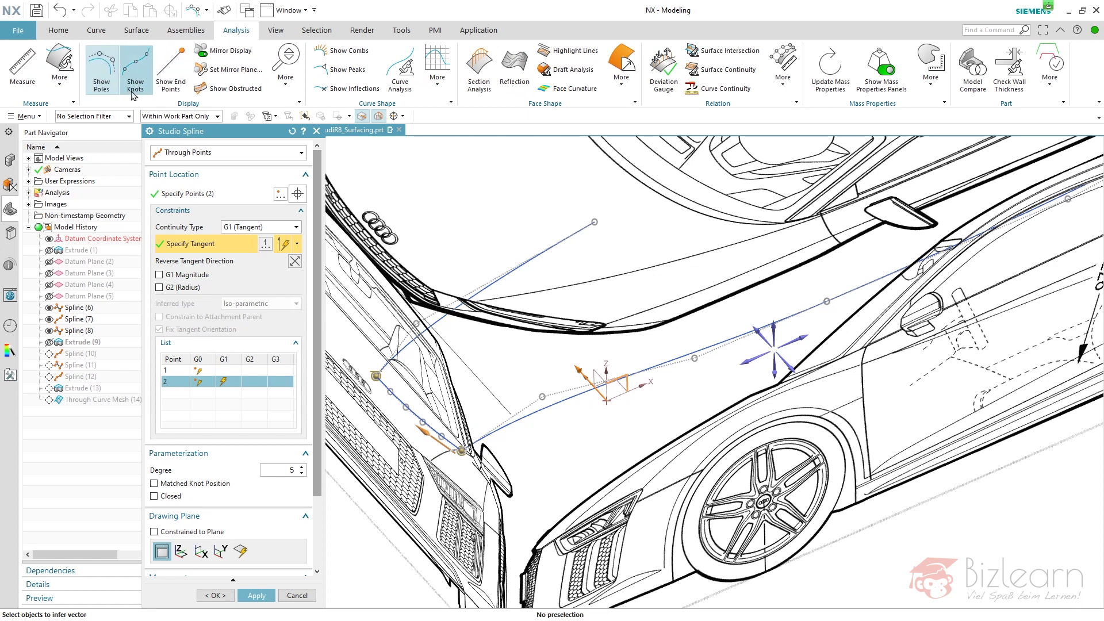
Step: Set the front connecting spline to degree 2 with a G1 magnitude of about 540 mm at its centre end, and create it
scroll(375, 401, "up", 3)
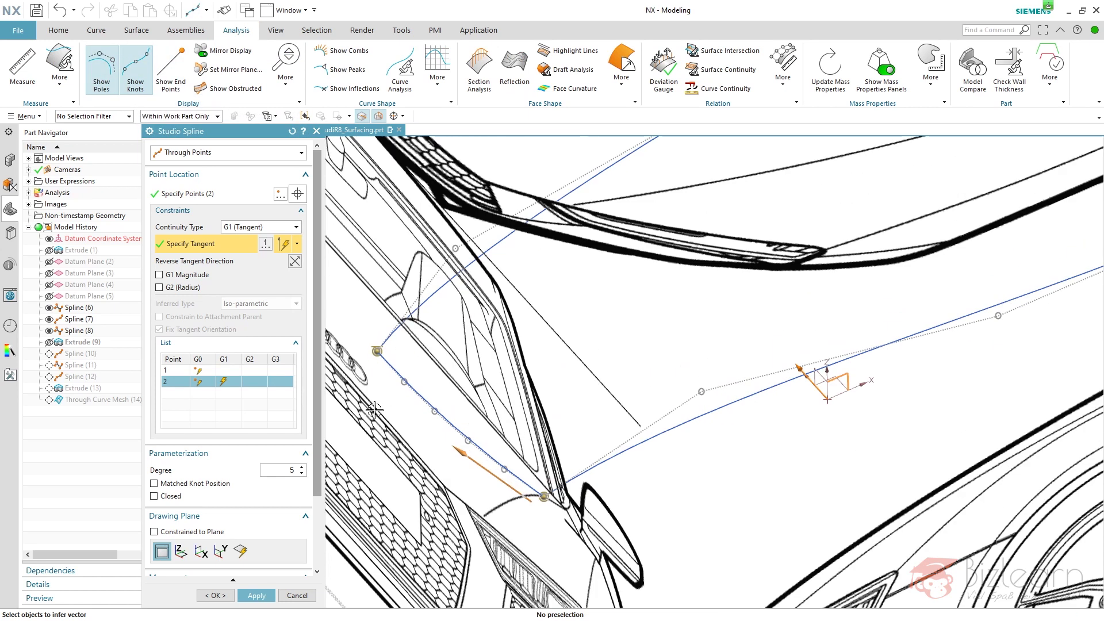
left_click(301, 473)
left_click(301, 473)
left_click(301, 473)
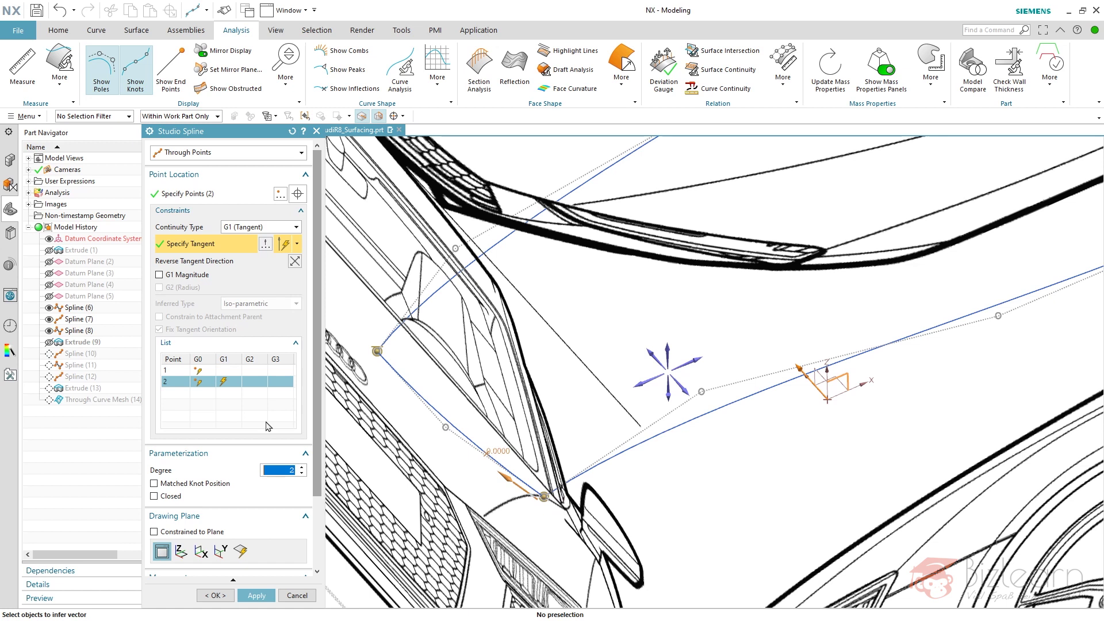
scroll(479, 483, "down", 3)
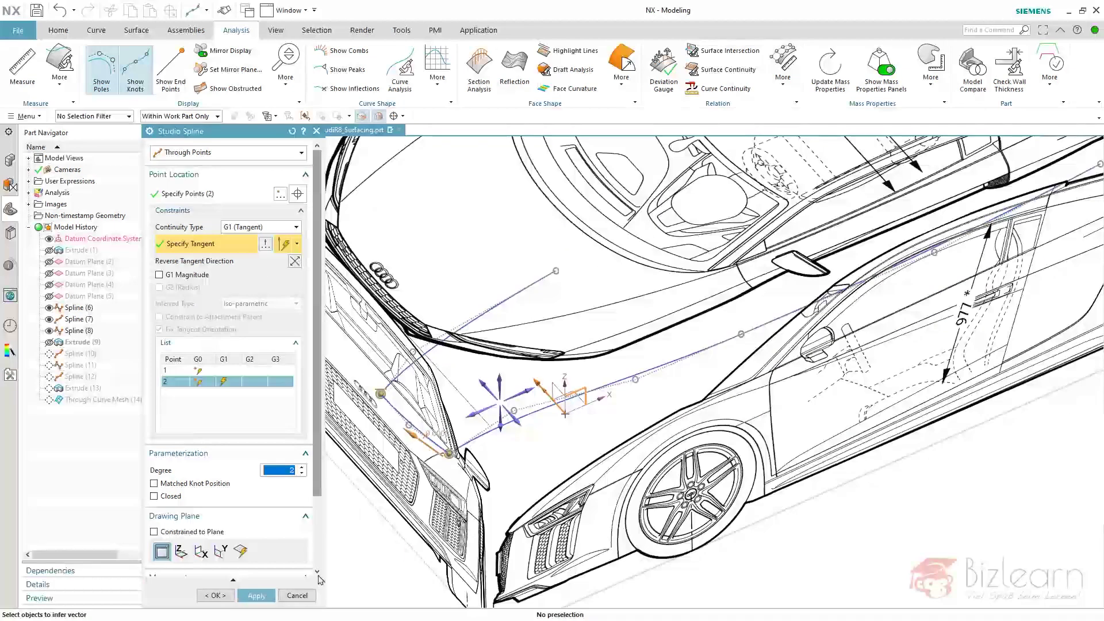
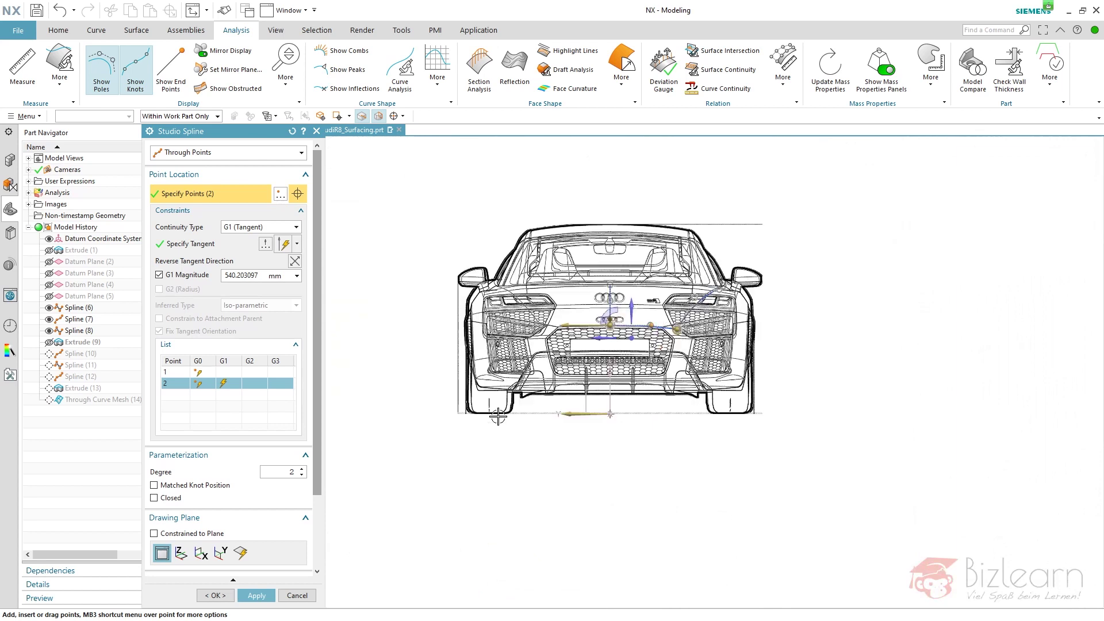
left_click(256, 595)
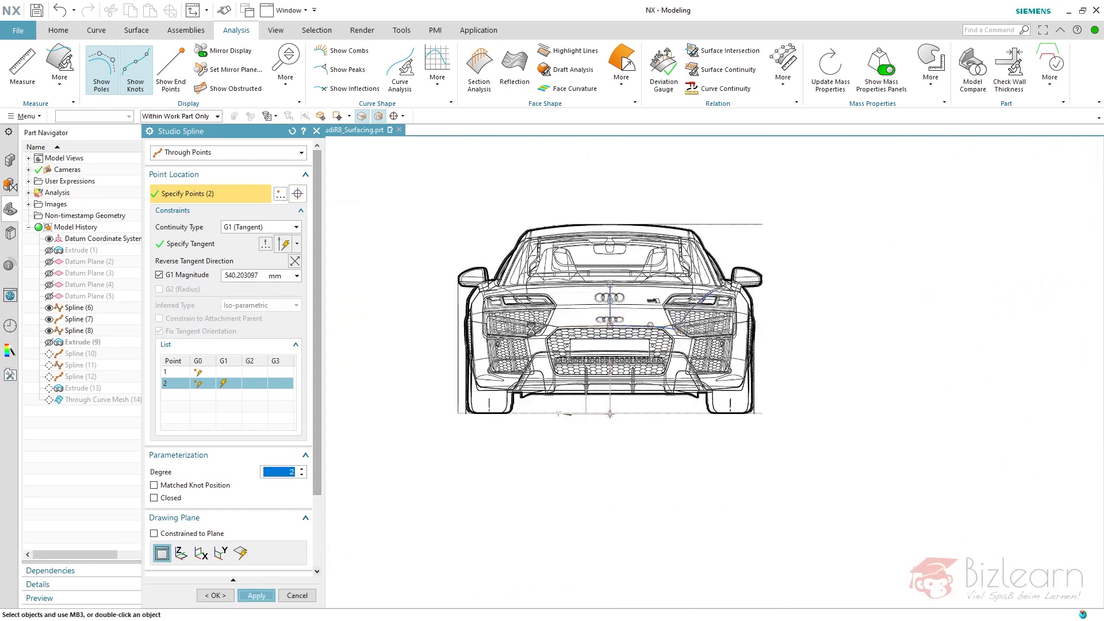
Step: Draw a through-points spline from the side hood spline's rear end to the centre spline's rear end, G1 tangent there to the XZ datum plane's normal
middle_click_drag(581, 316, 552, 356)
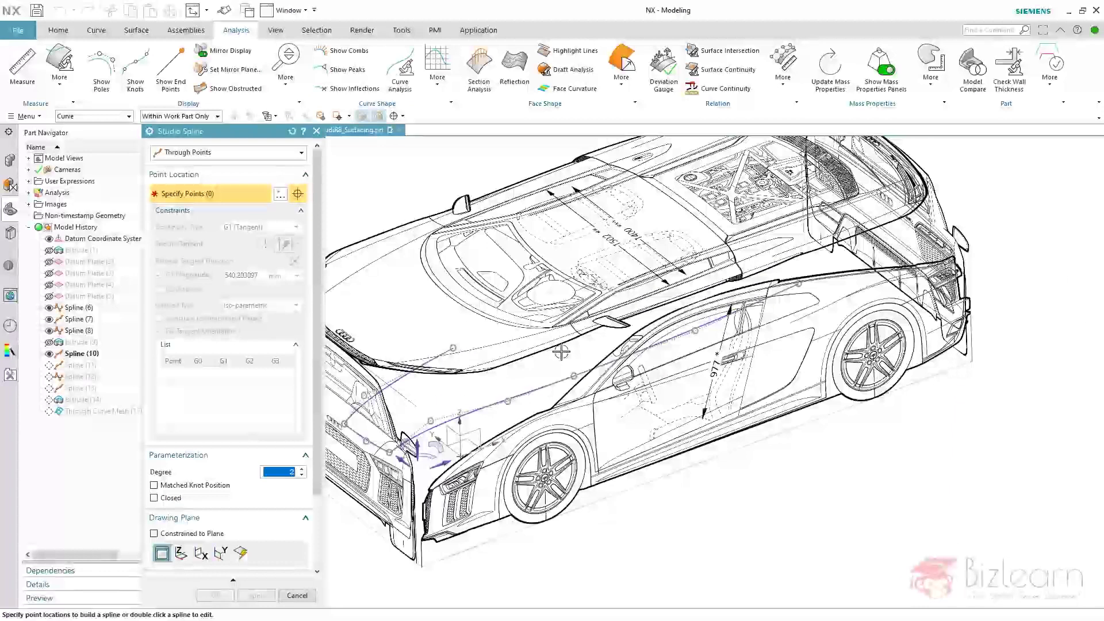
left_click(573, 376)
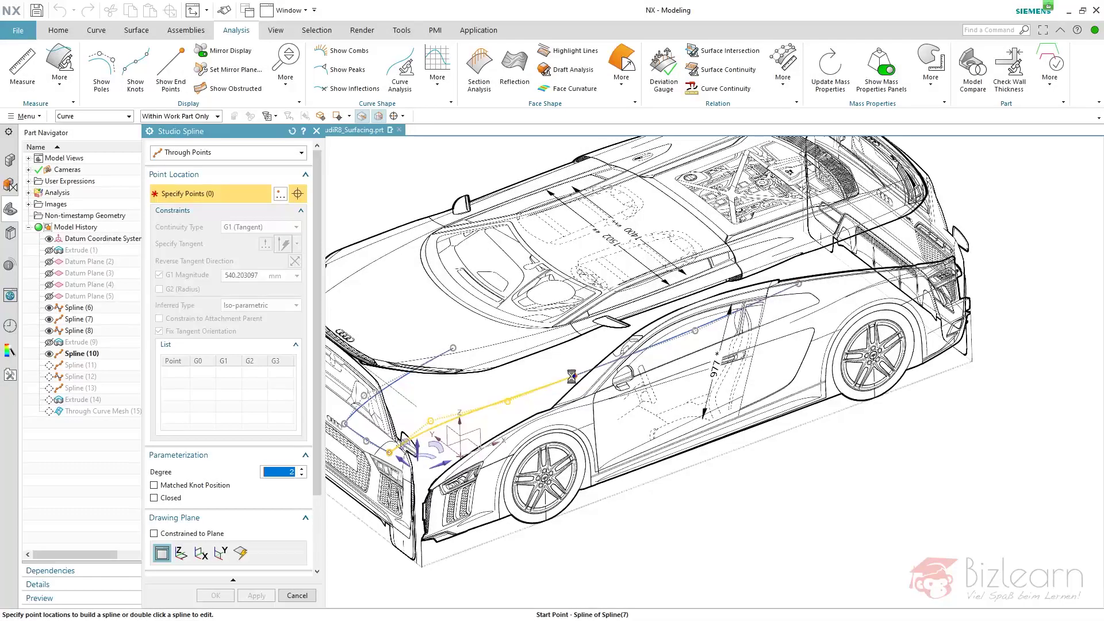
left_click(454, 348)
middle_click(472, 331)
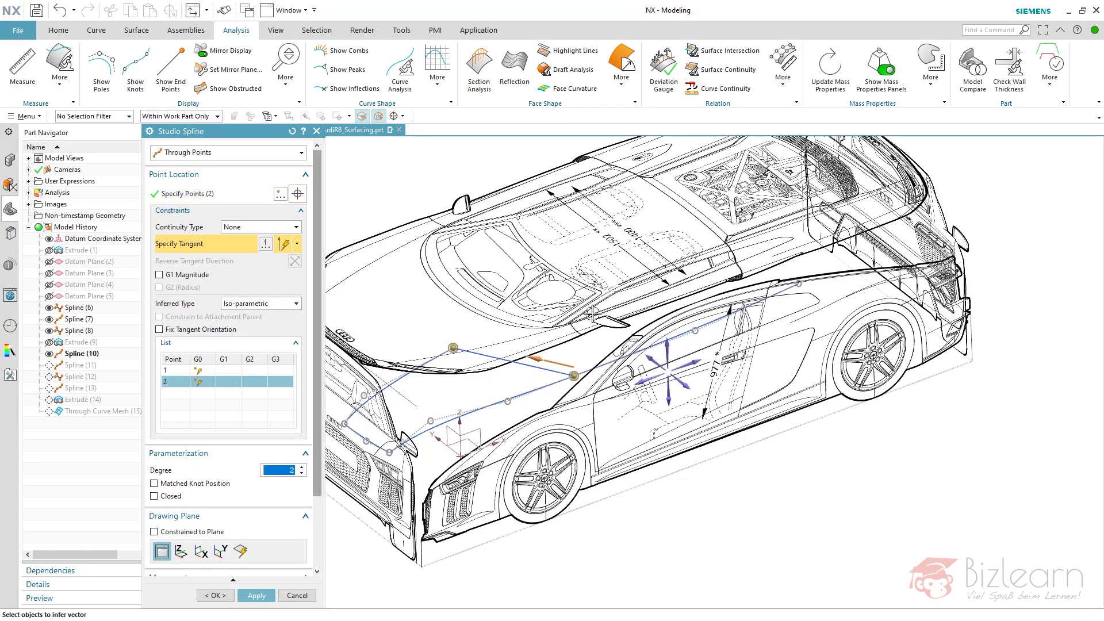
left_click(478, 431)
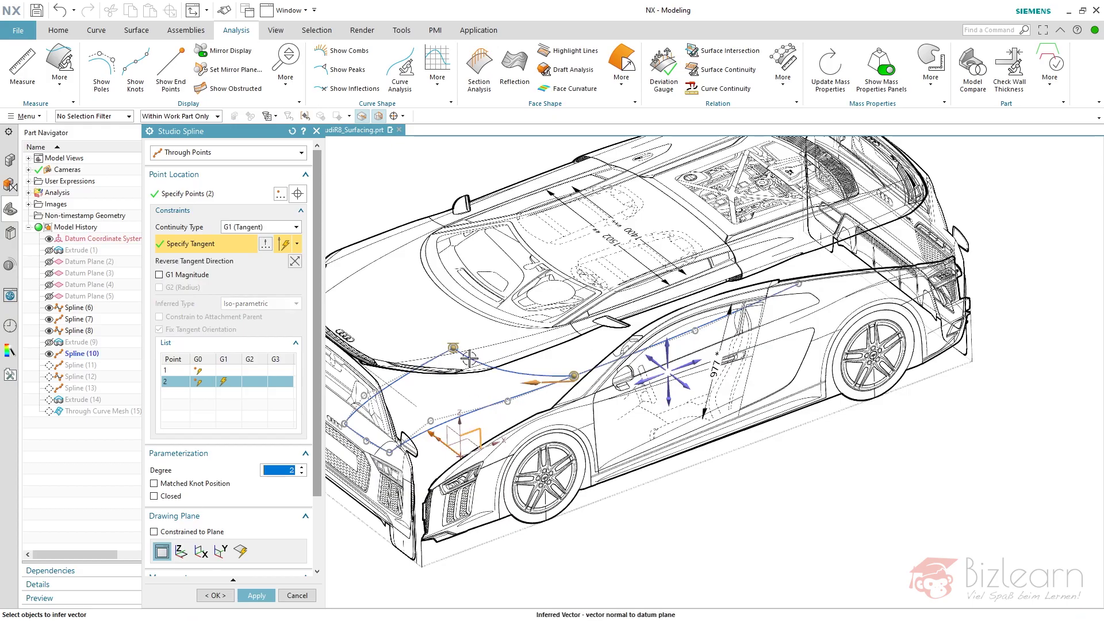
Step: Set the rear connecting spline's G1 magnitude at its centre end to about 1259 mm, following the windshield edge in the top blueprint
middle_click_drag(504, 302, 494, 324)
scroll(496, 326, "down", 5)
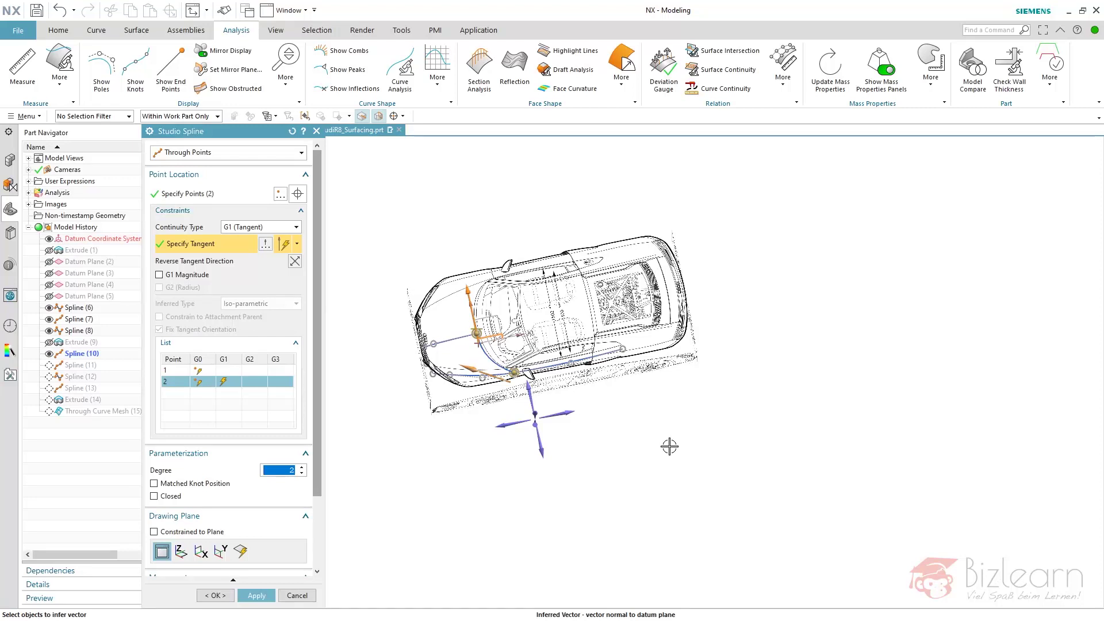
mouse_move(698, 429)
middle_mouse_down()
mouse_move(422, 332)
mouse_move(430, 315)
mouse_move(433, 345)
middle_mouse_up()
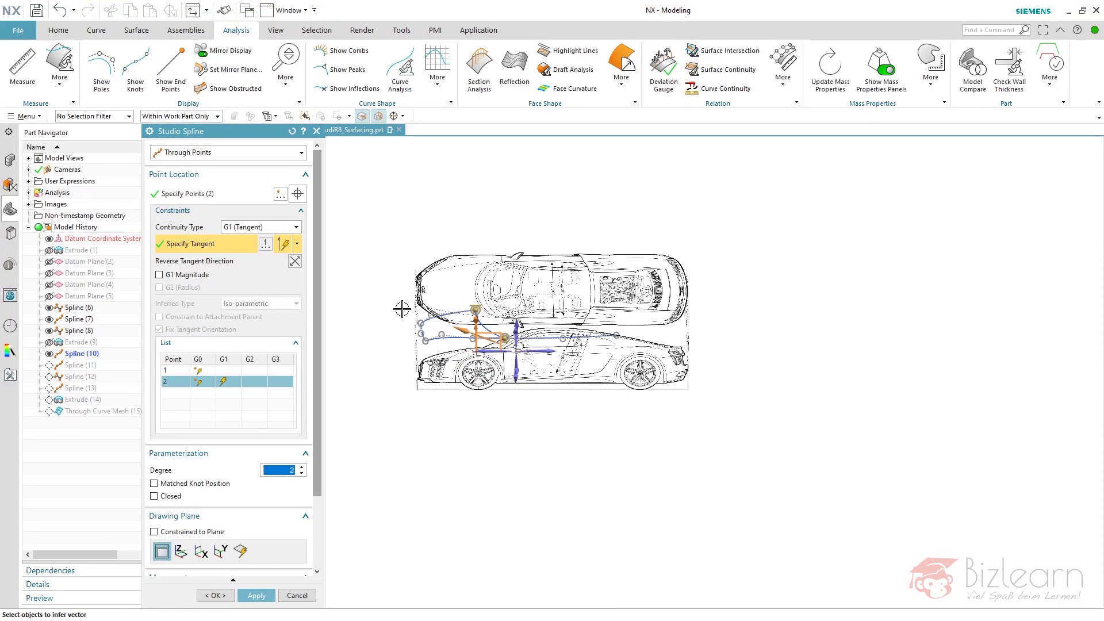
left_click(216, 194)
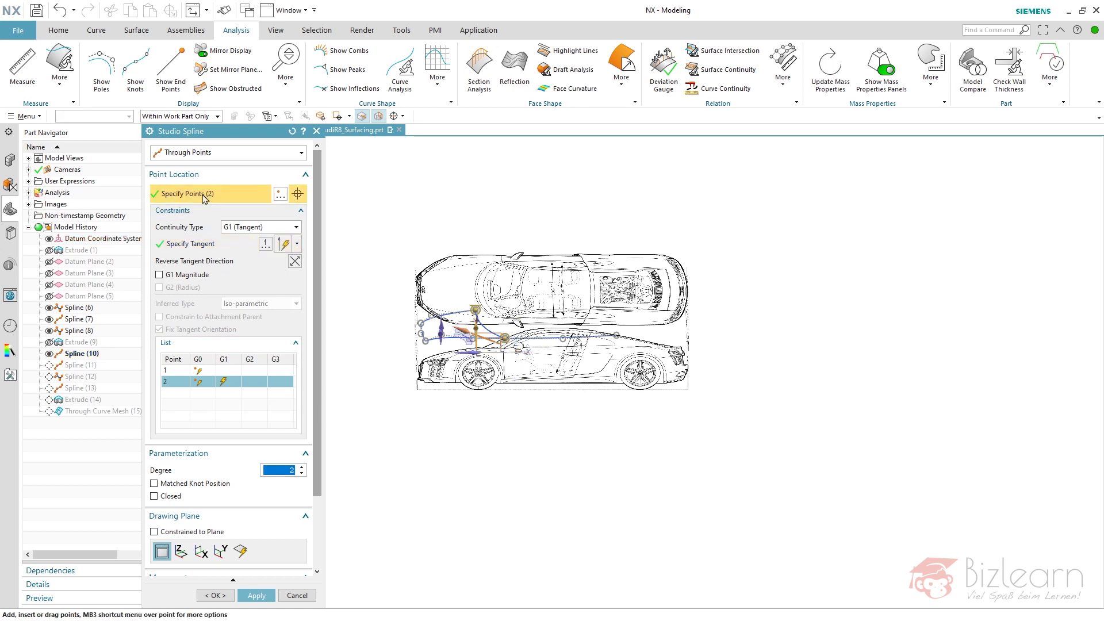
mouse_move(535, 407)
middle_mouse_down()
mouse_move(533, 458)
mouse_move(527, 446)
middle_mouse_up()
scroll(480, 345, "up", 5)
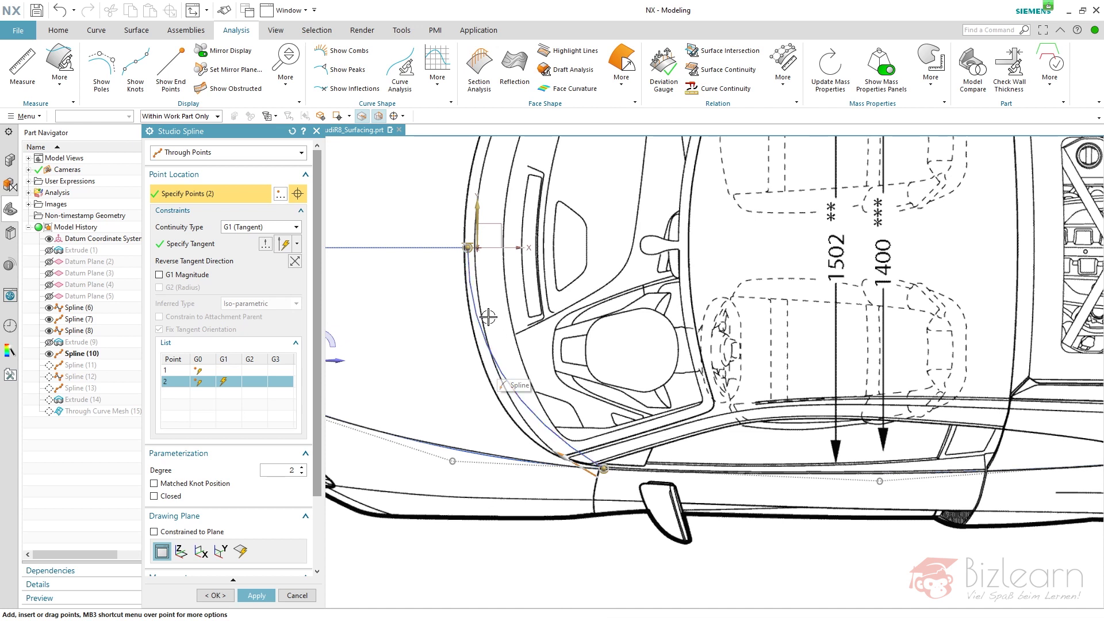
right_click(466, 248)
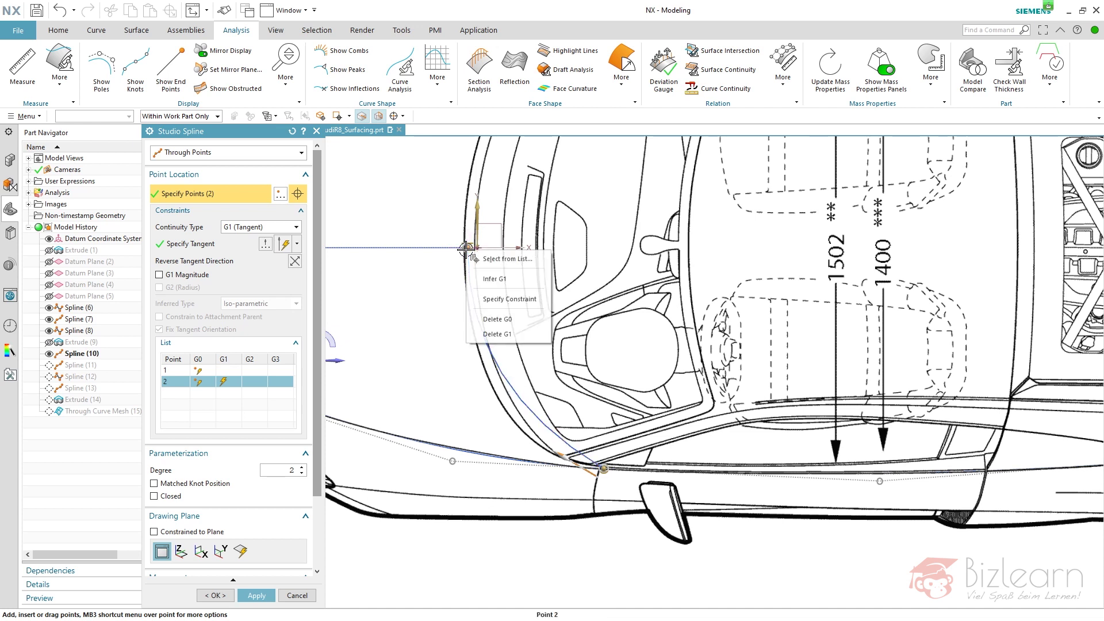
left_click(509, 299)
key("ctrl+f")
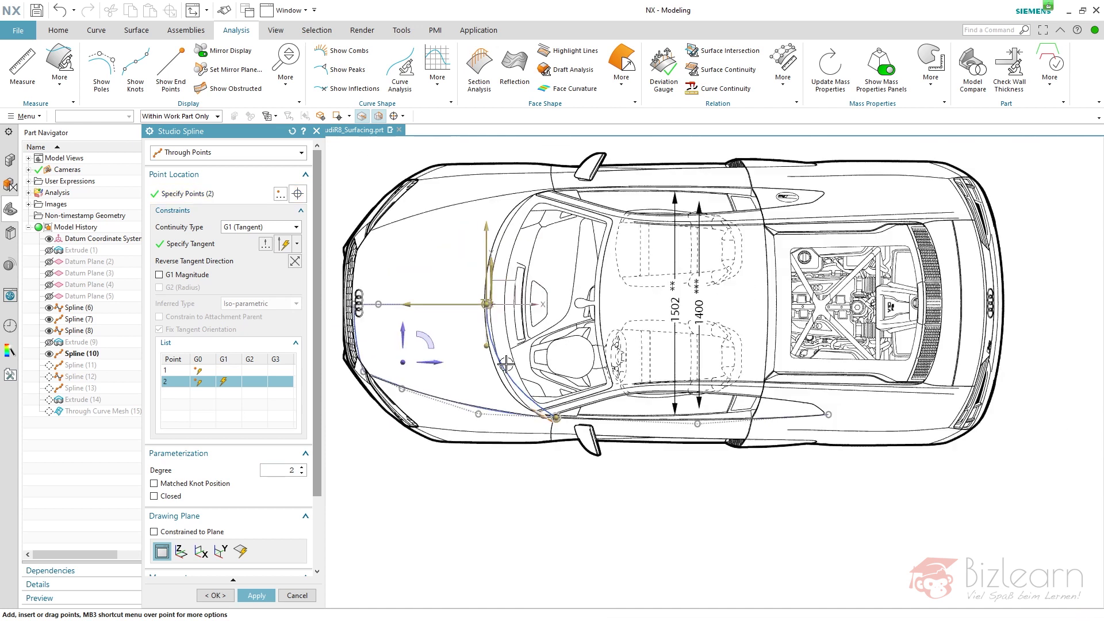
left_click_drag(489, 259, 489, 194)
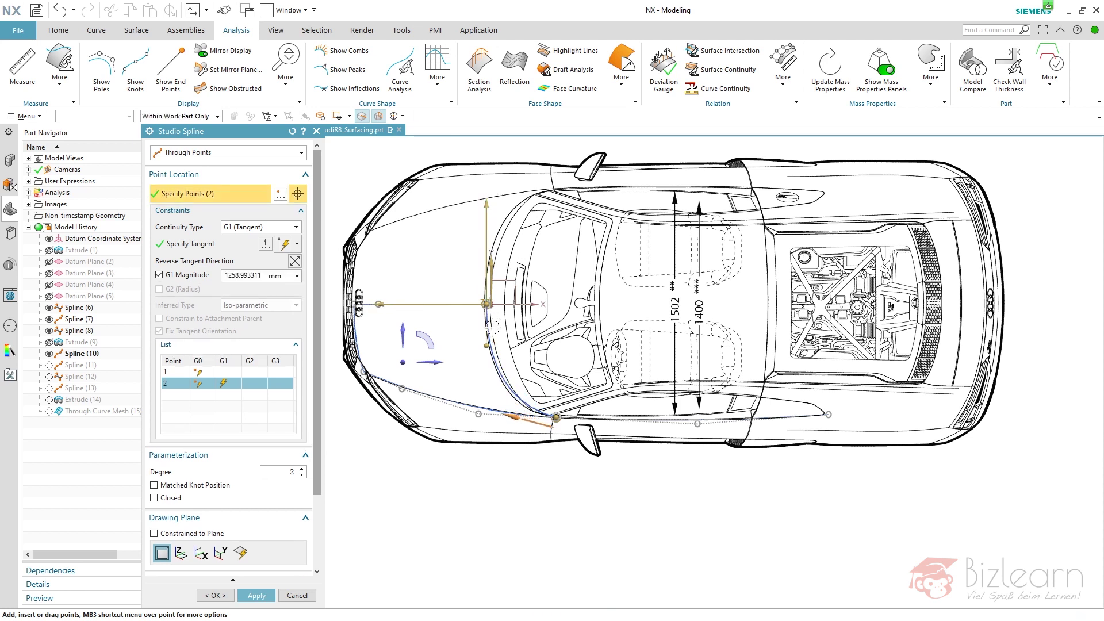
Step: Constrain the rear connecting spline's first point, at the side hood spline, as G1 (Tangent) along the windshield edge
scroll(483, 303, "up", 5)
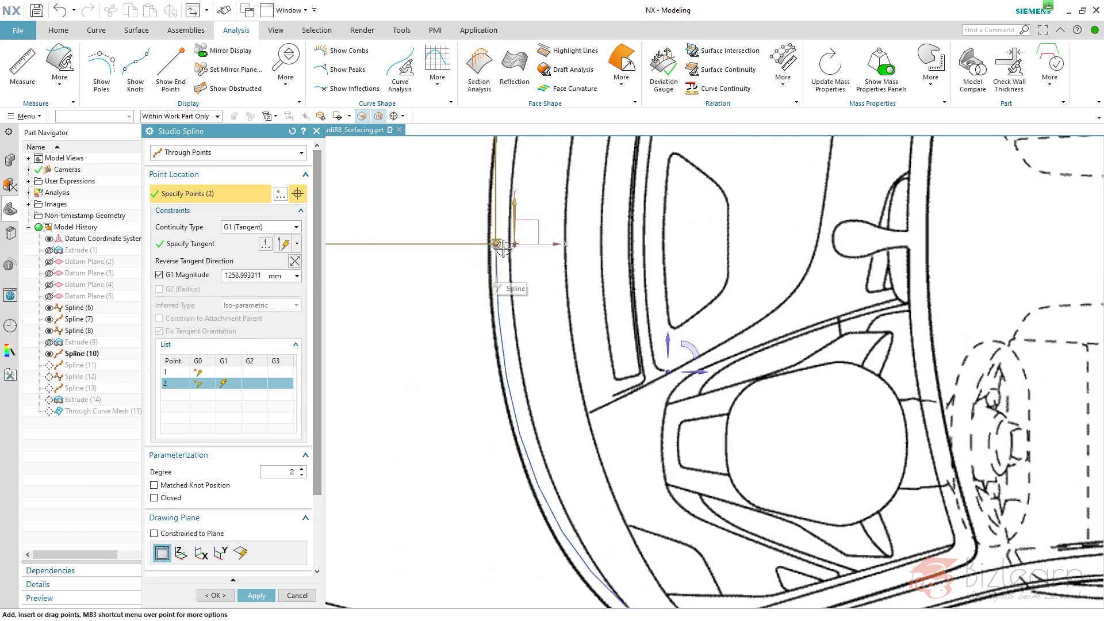
scroll(582, 315, "down", 2)
middle_click_drag(582, 314, 585, 300)
scroll(584, 300, "down", 5)
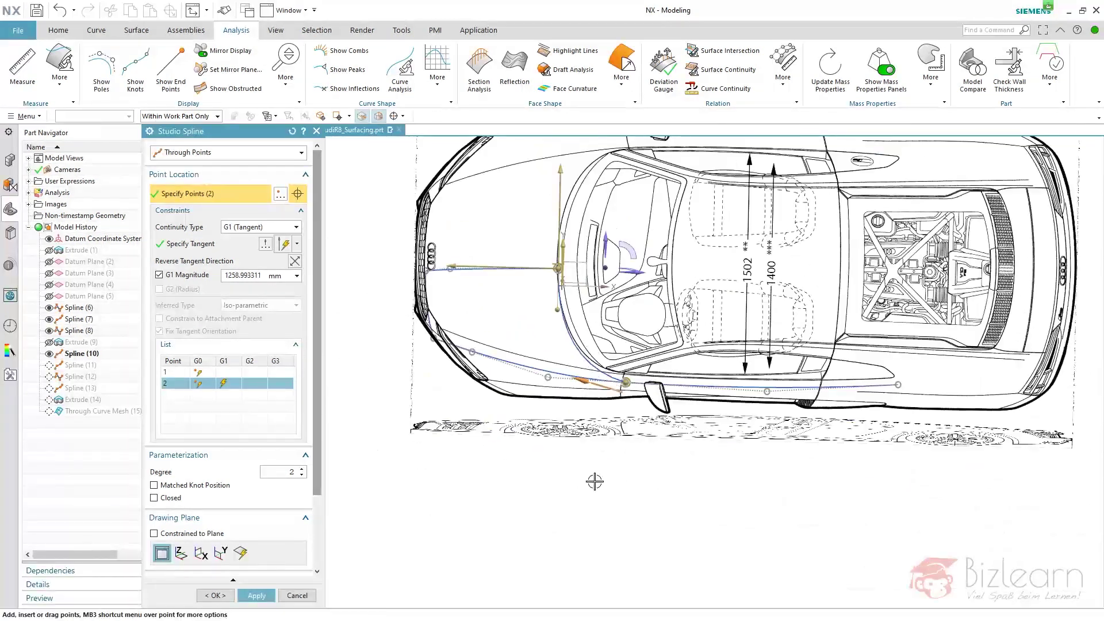
scroll(528, 485, "up", 1)
scroll(522, 335, "up", 5)
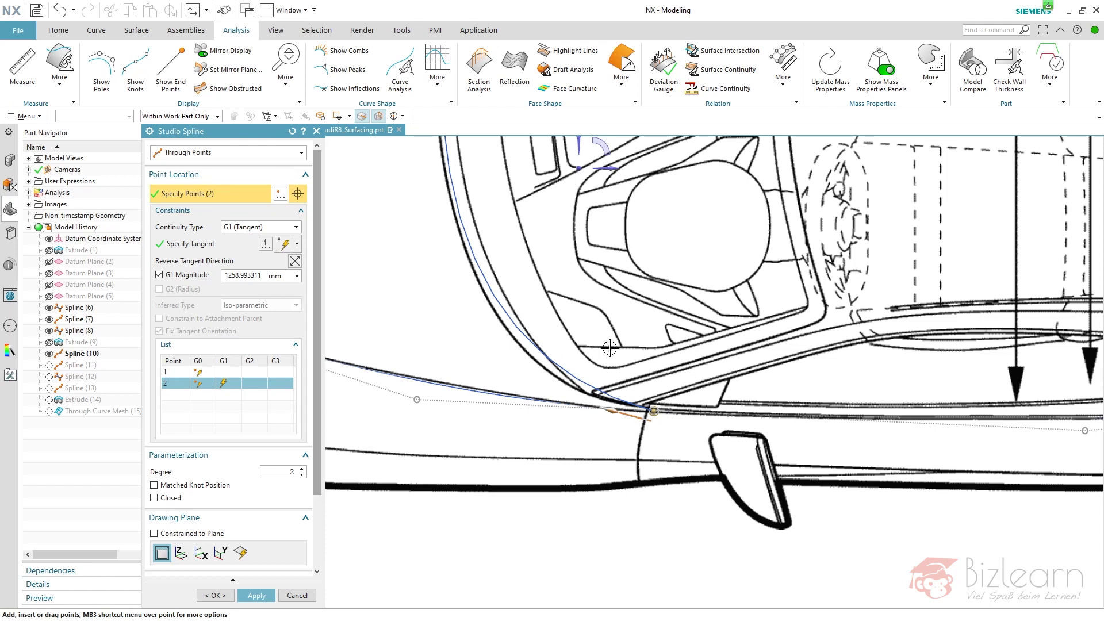
right_click(654, 410)
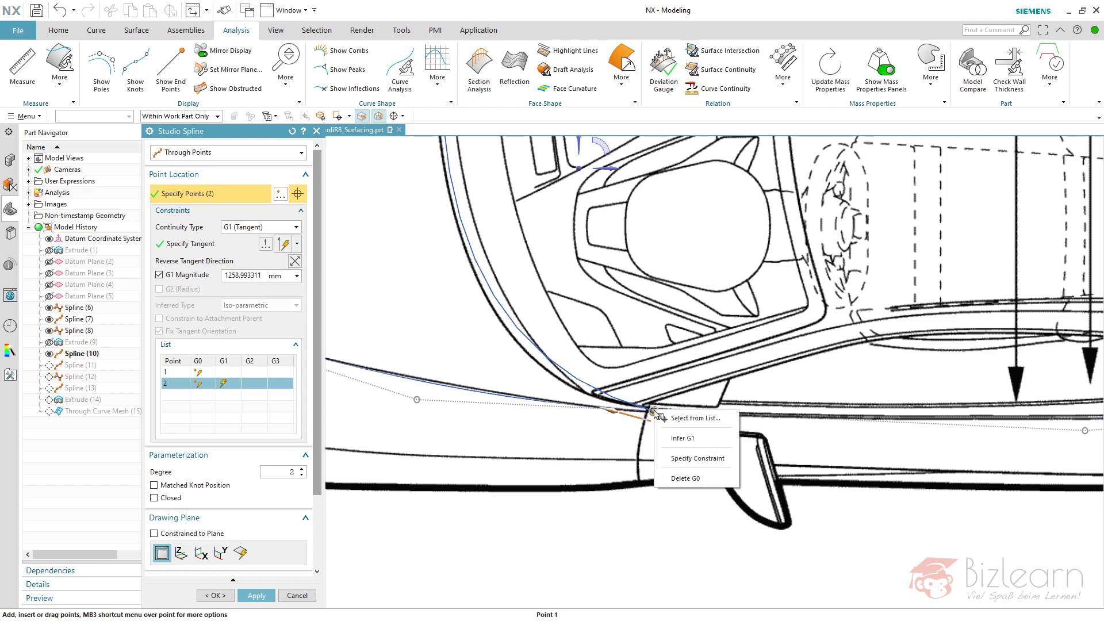
left_click(704, 458)
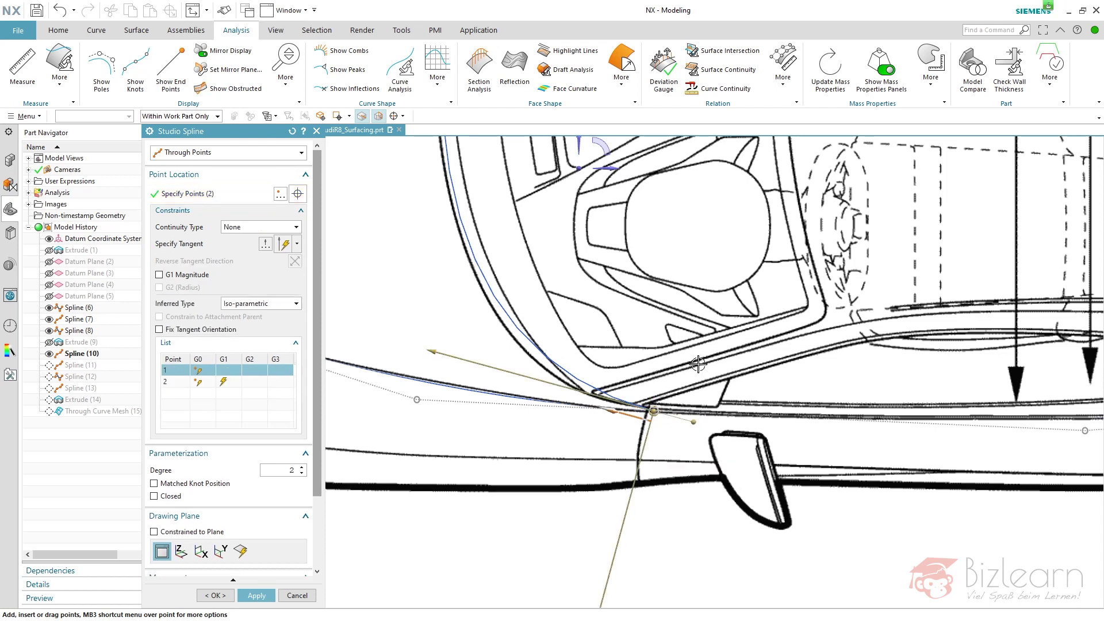
scroll(635, 466, "down", 1)
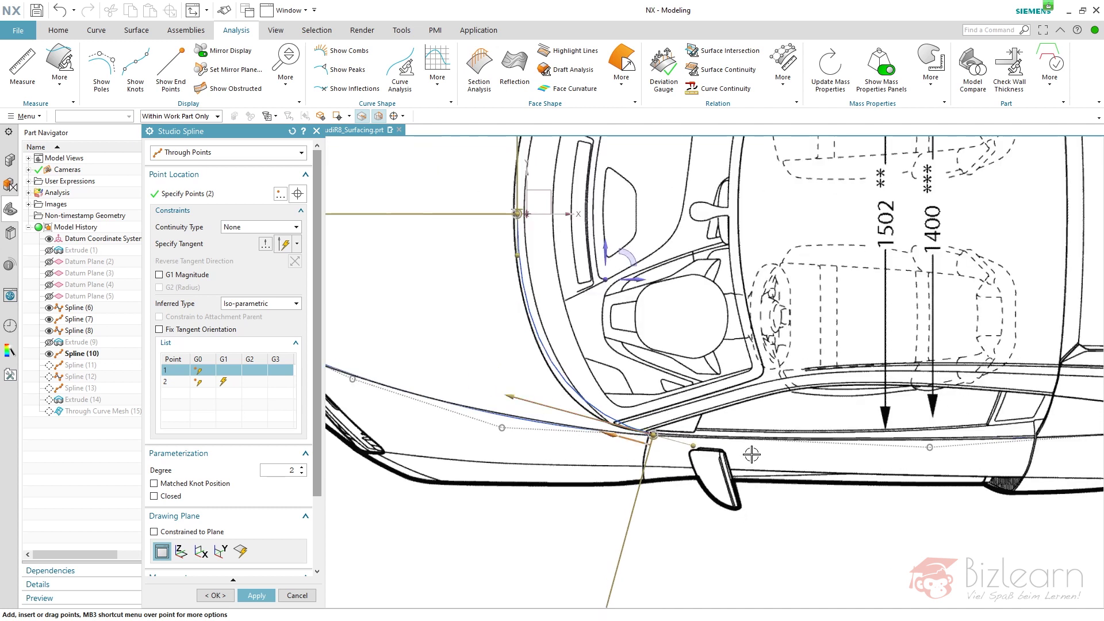
scroll(695, 448, "up", 2)
left_click(655, 435)
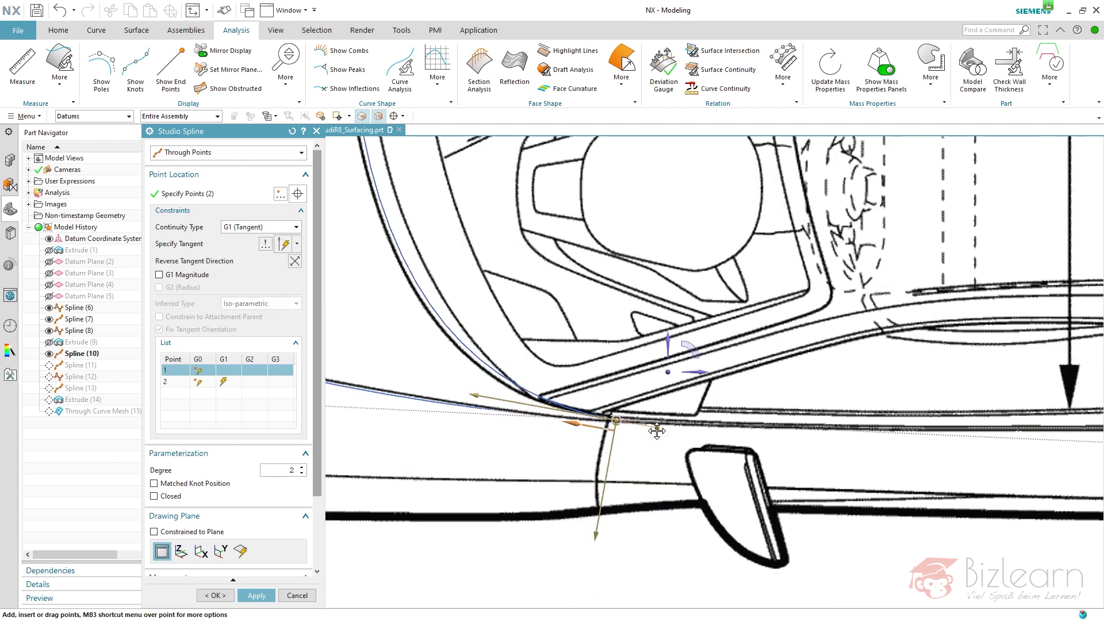
scroll(675, 470, "down", 2)
scroll(657, 418, "up", 1)
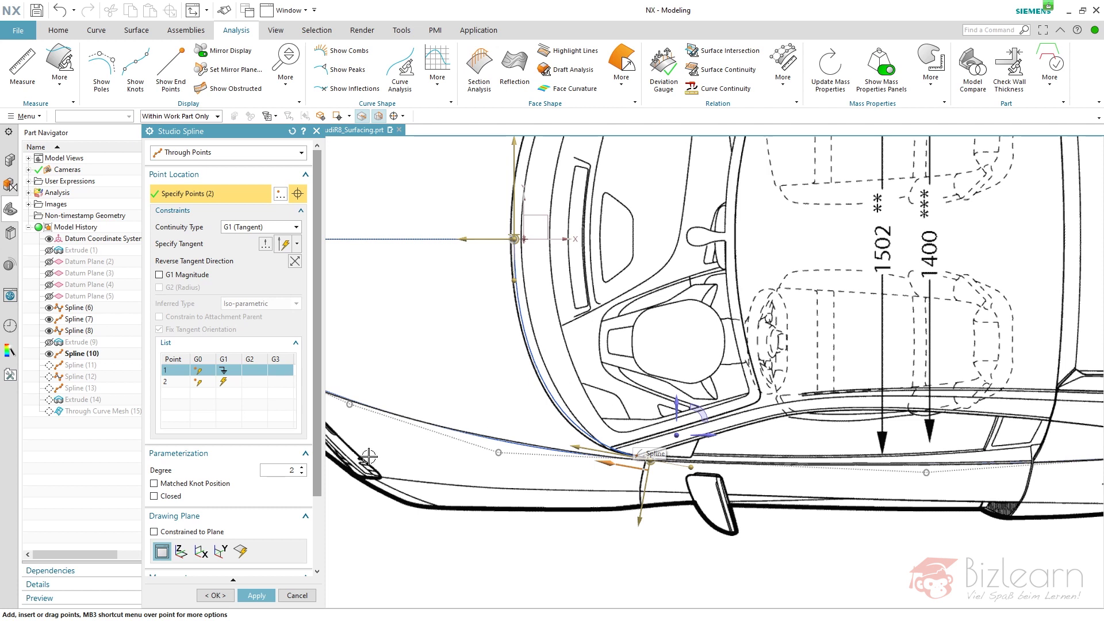
Step: Show the poles and knots of the rear connecting spline and raise its degree to 3
left_click(136, 68)
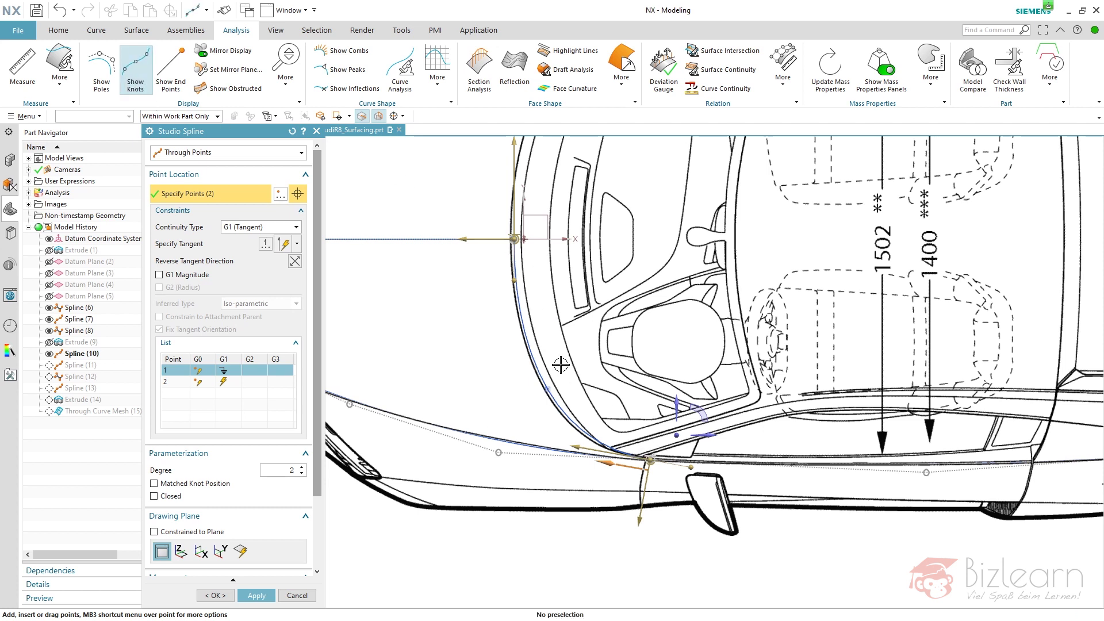
left_click(101, 67)
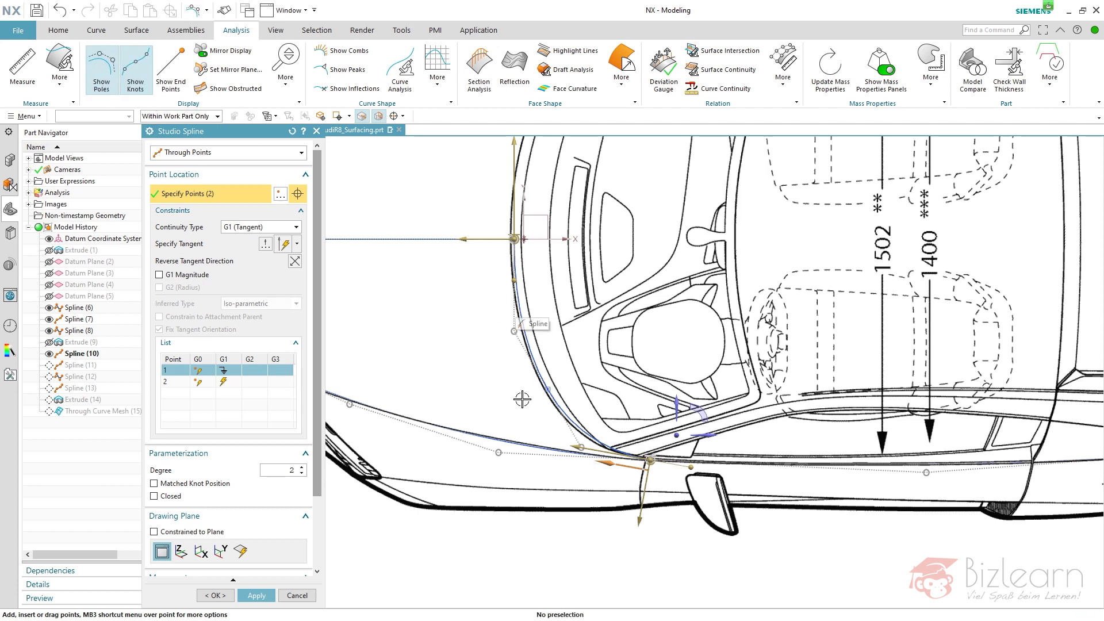
left_click(302, 467)
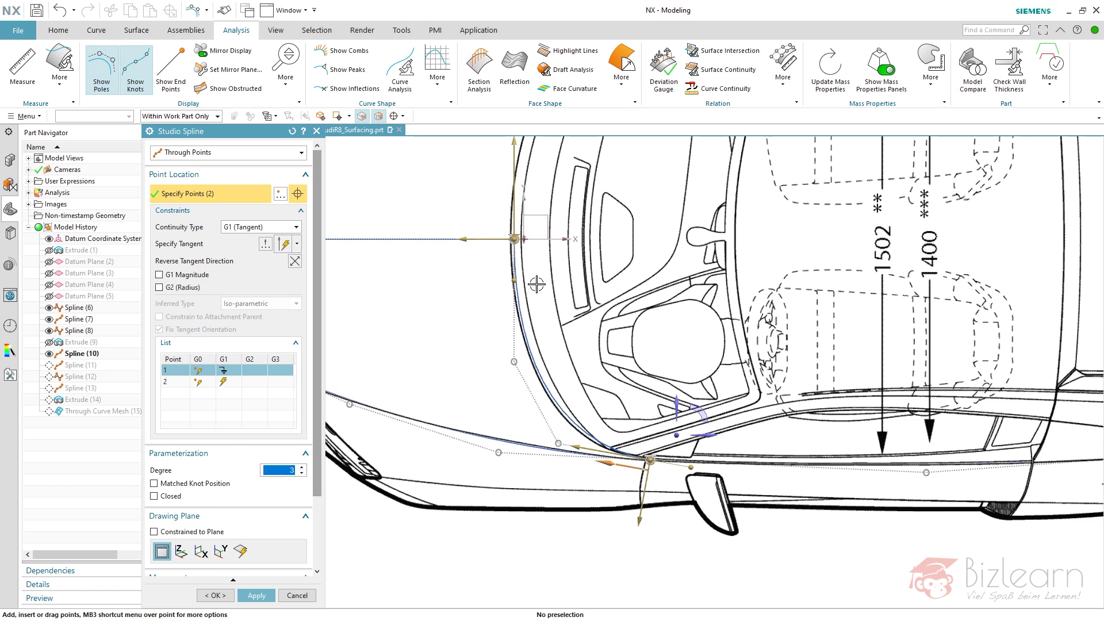
Step: Rotate the tangent direction at the rear spline's side end to fit the windshield edge and set its G1 magnitude to about 1115 mm
scroll(624, 449, "down", 2)
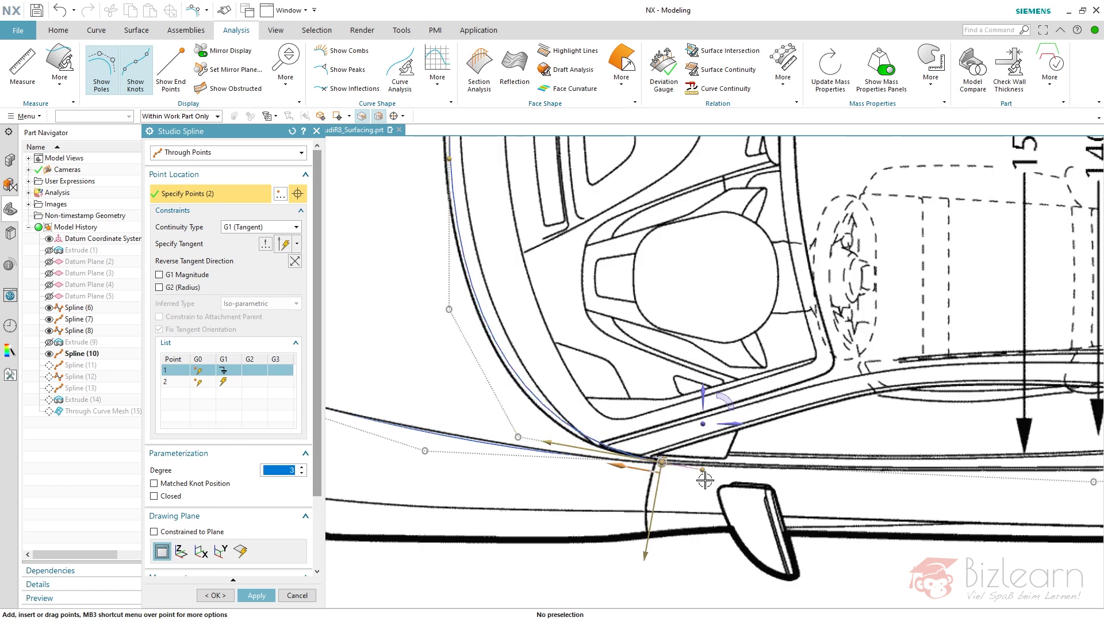
scroll(697, 486, "down", 2)
scroll(646, 469, "up", 2)
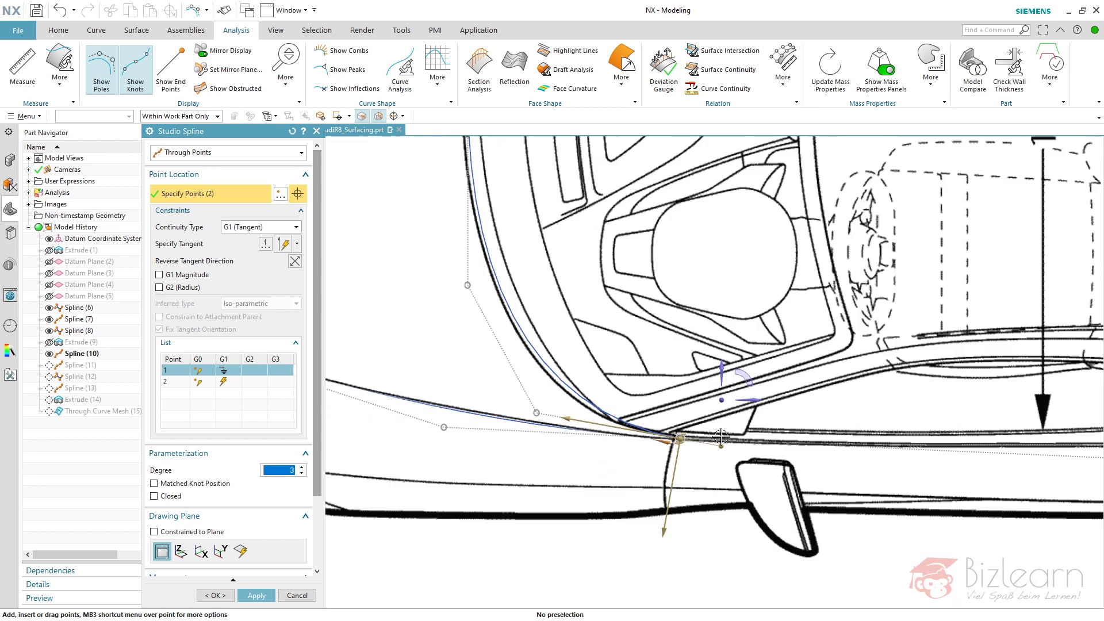
scroll(671, 443, "down", 2)
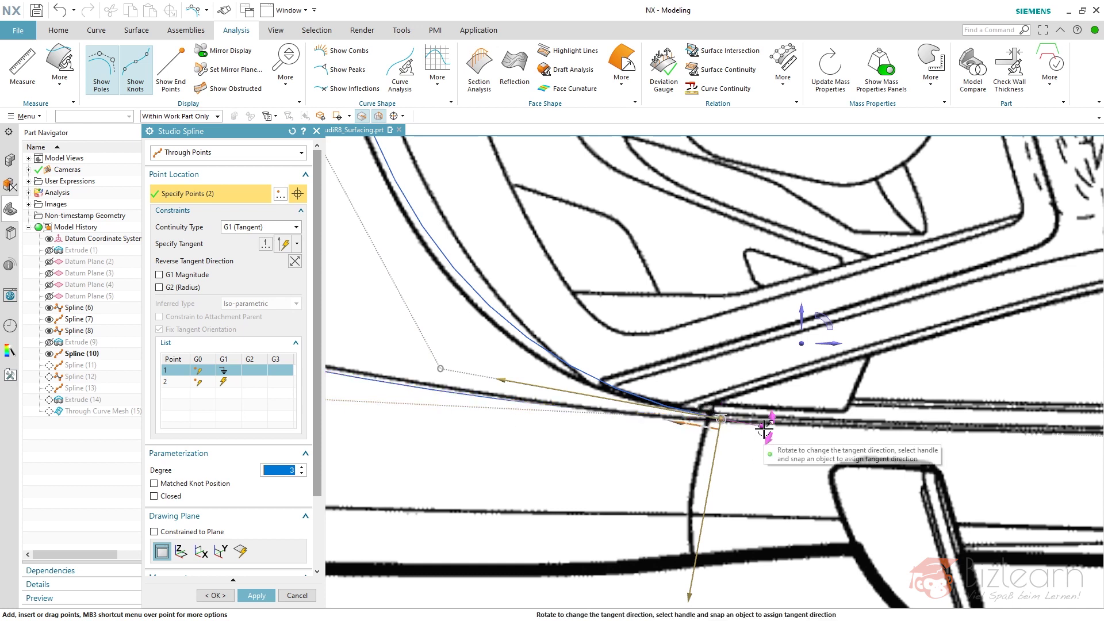
mouse_move(764, 434)
left_mouse_down()
mouse_move(769, 425)
mouse_move(772, 434)
left_mouse_up()
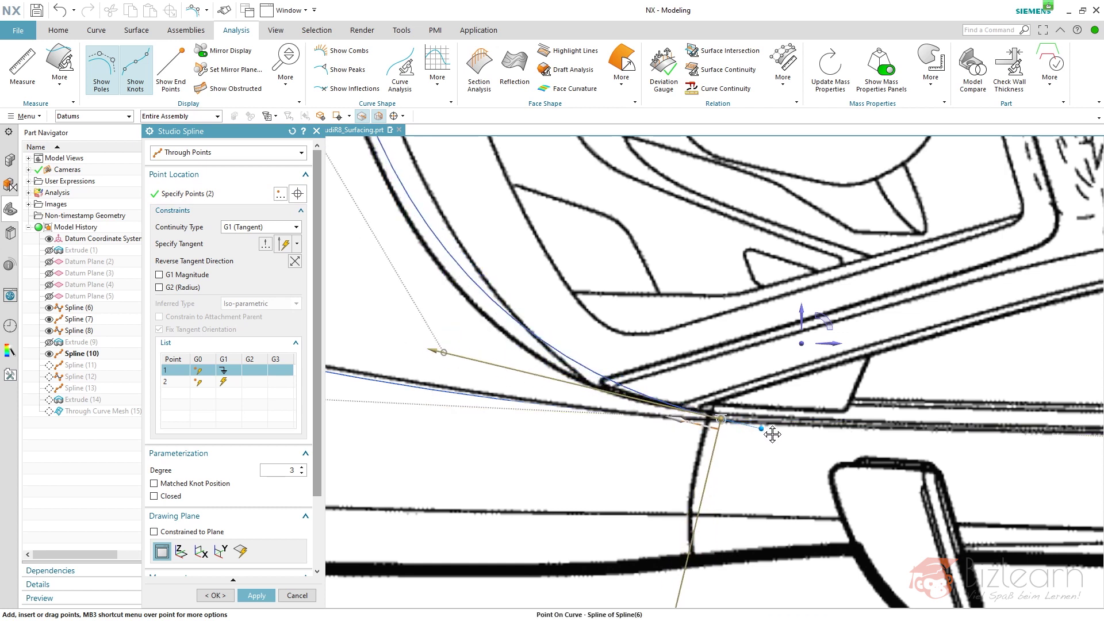
scroll(771, 437, "down", 2)
left_click_drag(559, 375, 529, 357)
scroll(729, 408, "up", 3)
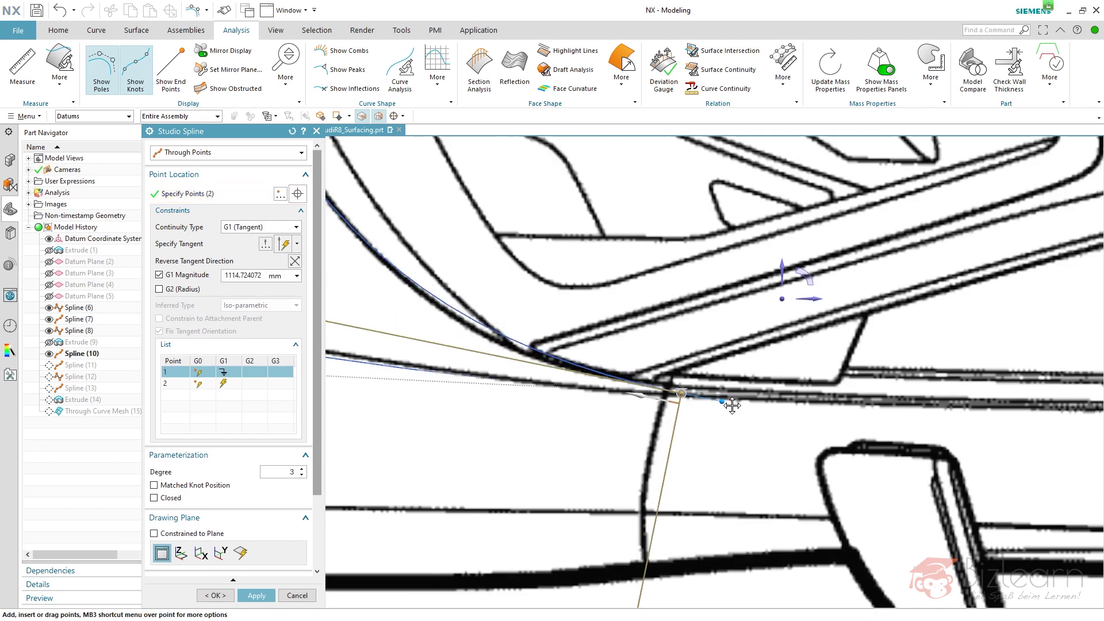
Step: Adjust the rear spline's G1 magnitude at the centre end to about 1201 mm, check it against the side blueprint, and create it
scroll(732, 405, "down", 3)
middle_click_drag(732, 405, 648, 287)
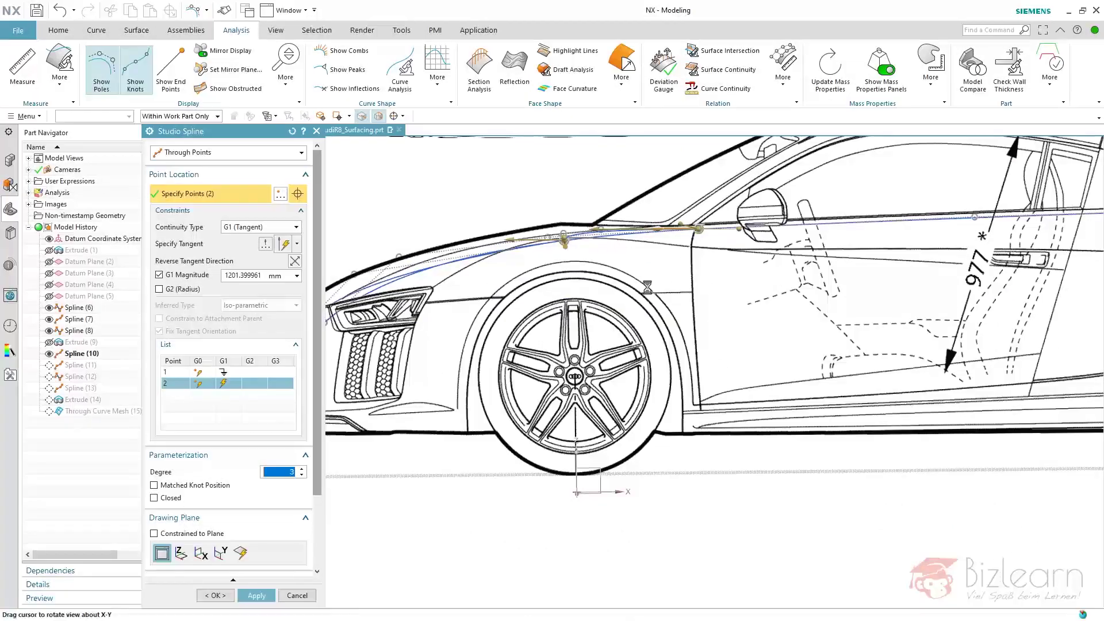
scroll(673, 498, "up", 1)
scroll(574, 170, "up", 3)
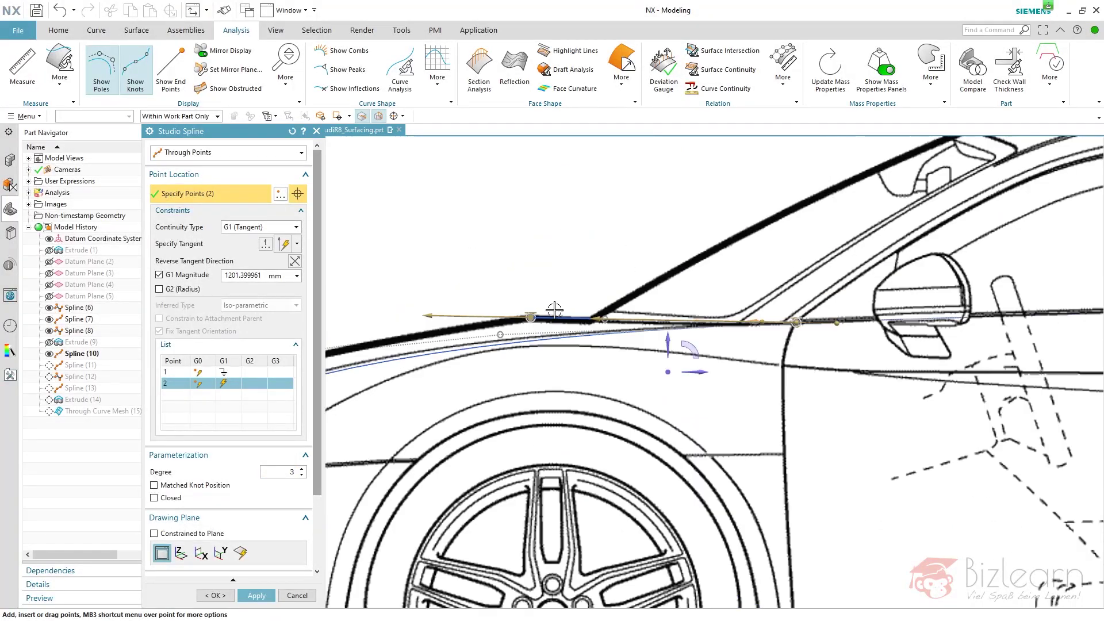
scroll(547, 298, "down", 5)
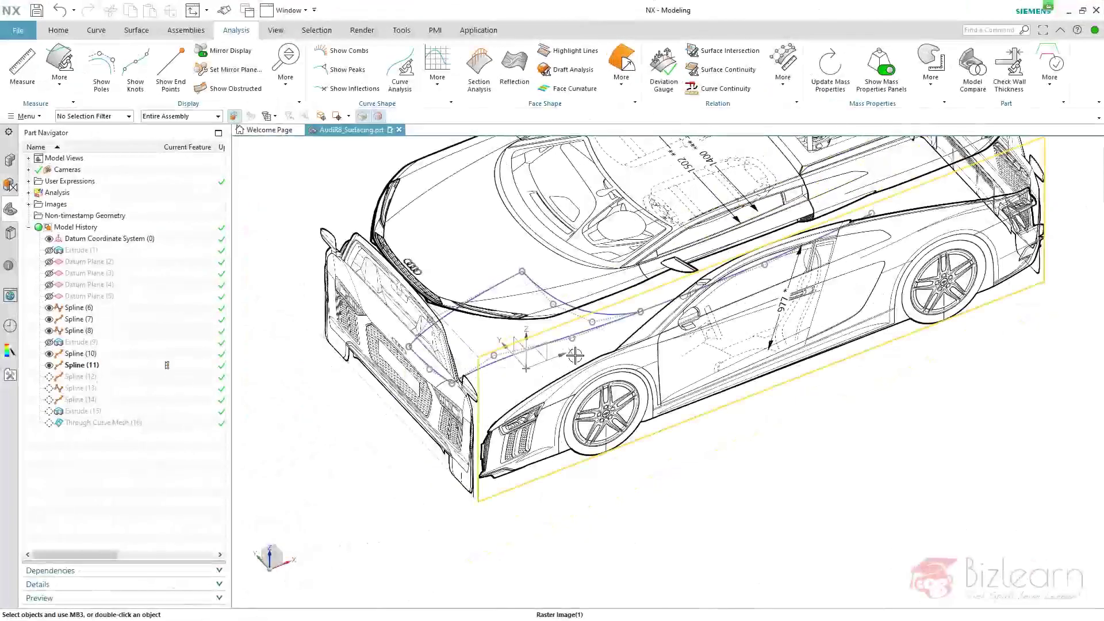
Step: Select the four hood boundary splines, turn on their knot display, and clear the selection
scroll(454, 320, "up", 2)
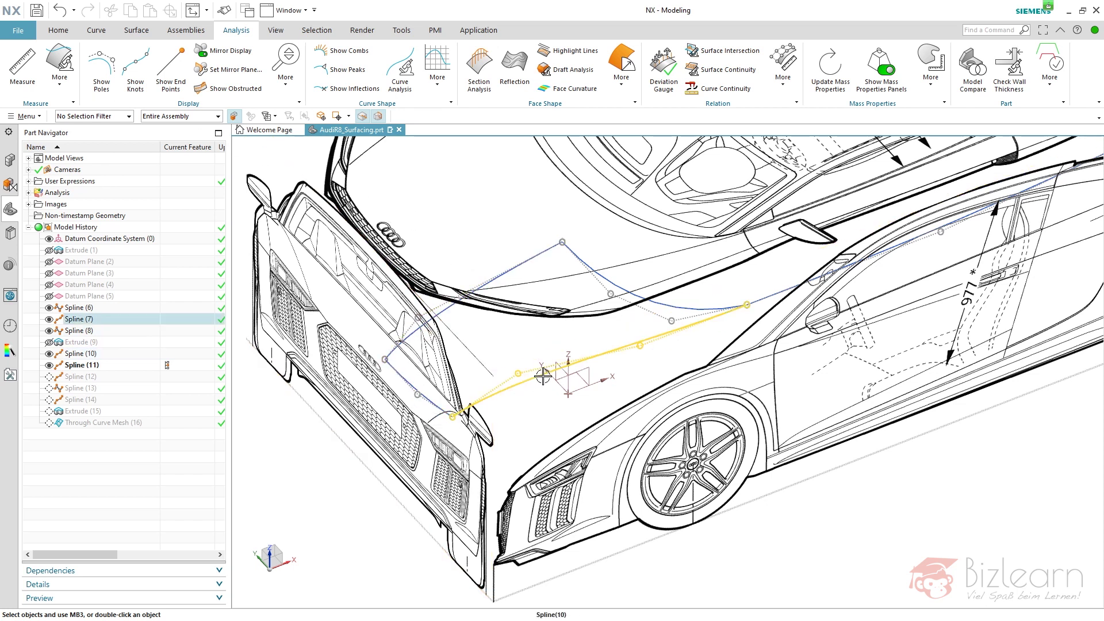
left_click(614, 312)
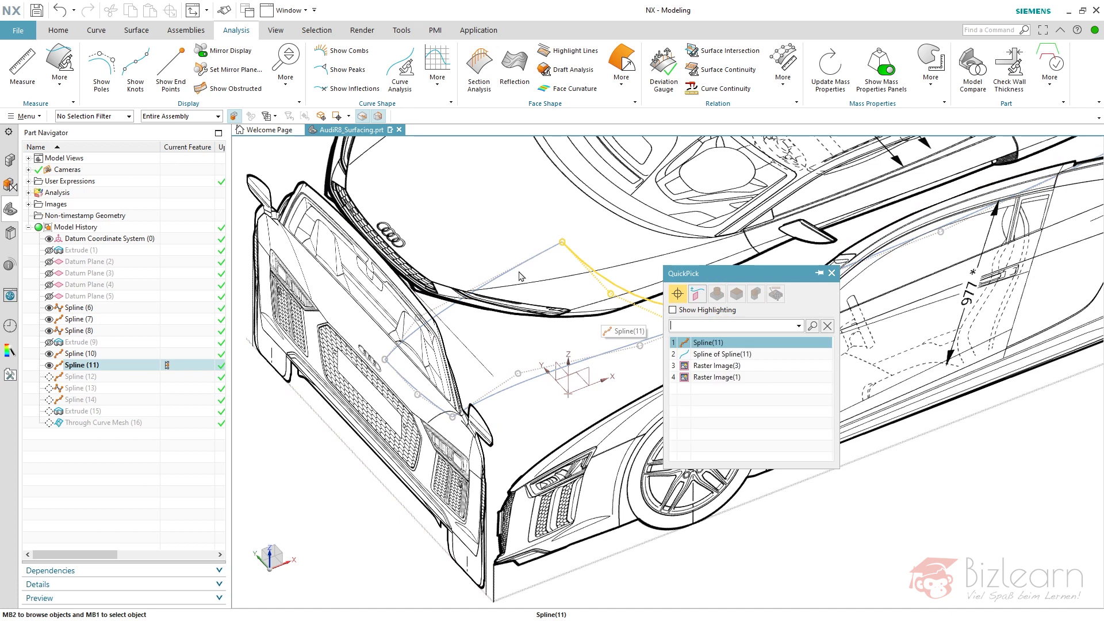
left_click(728, 354)
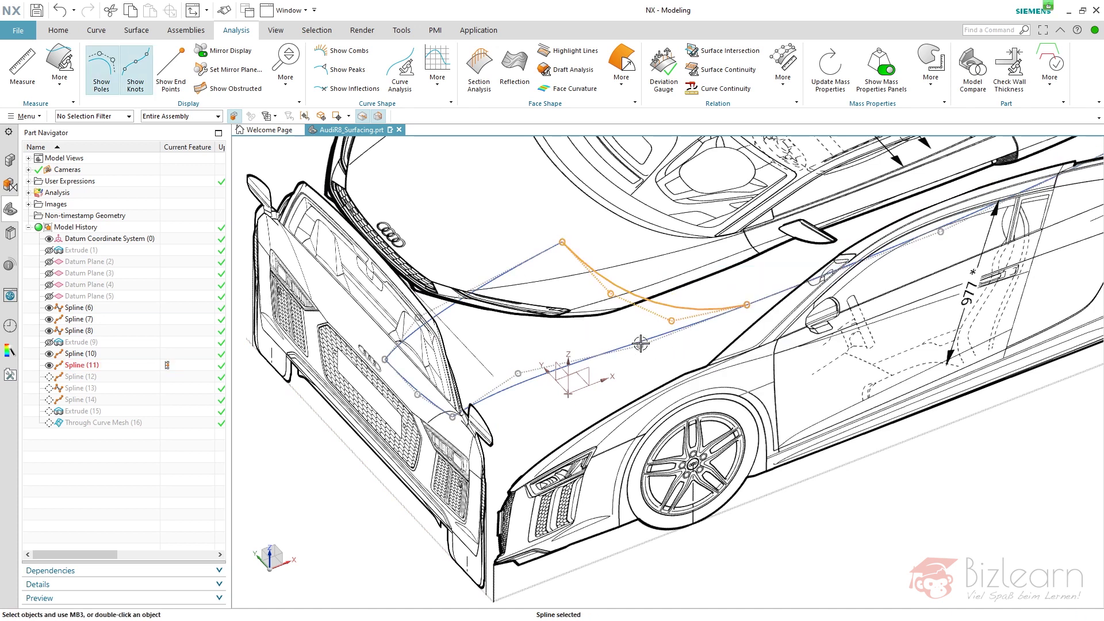
left_click(575, 360)
left_click(513, 273)
left_click(401, 376)
left_click(135, 68)
middle_click_drag(528, 325, 530, 327)
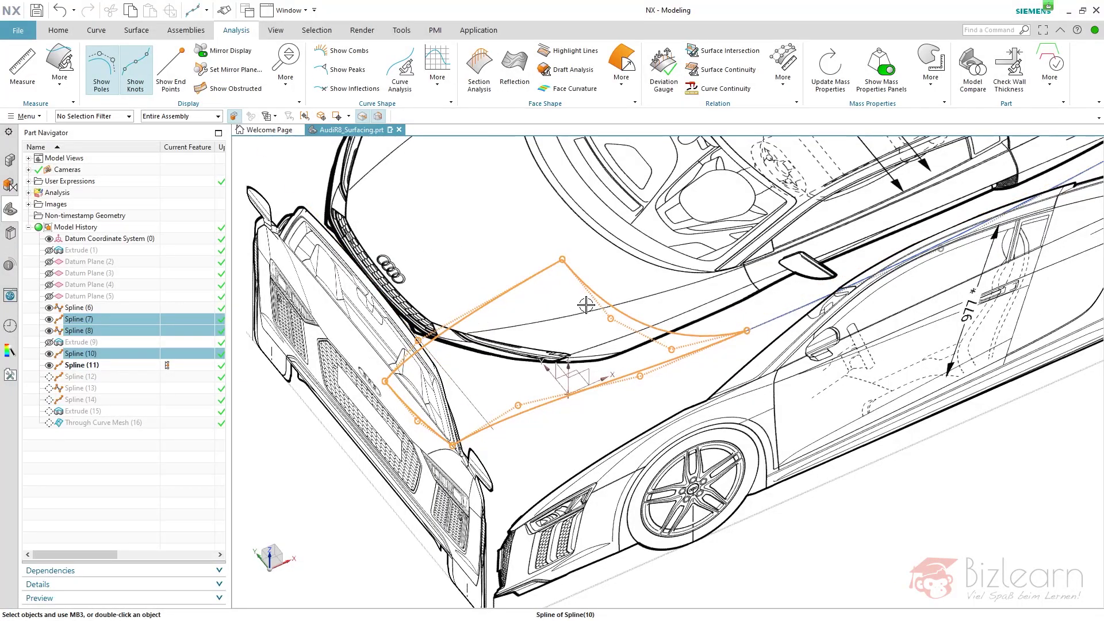
key("Escape")
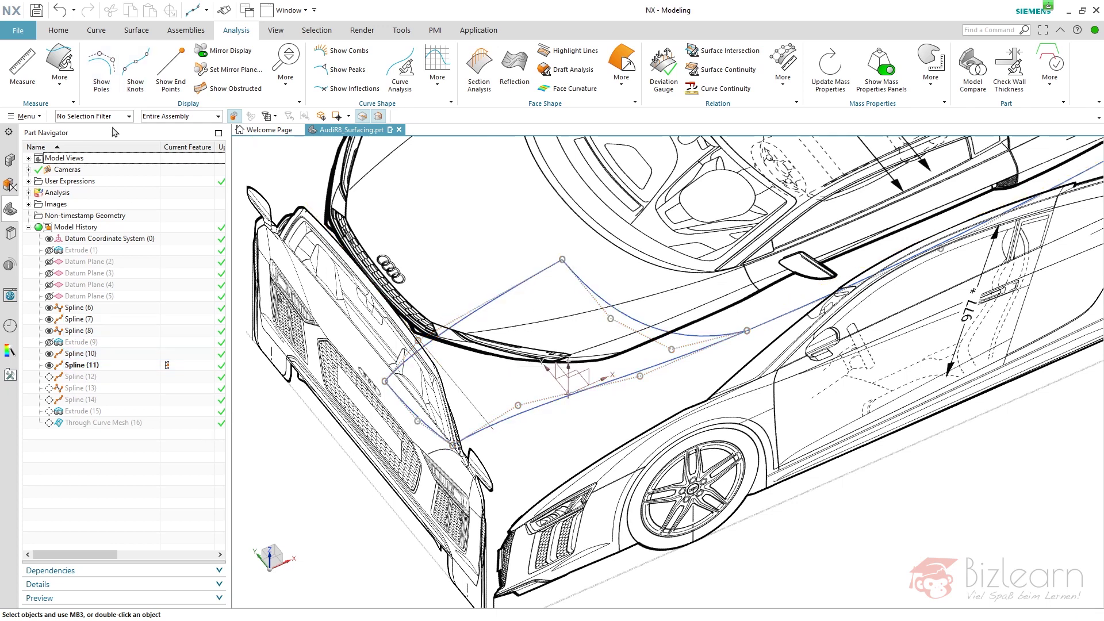
Step: Start a Through Curve Mesh using the centre and side splines as primary curves and the rear and front splines as cross curves
left_click(135, 32)
left_click(206, 72)
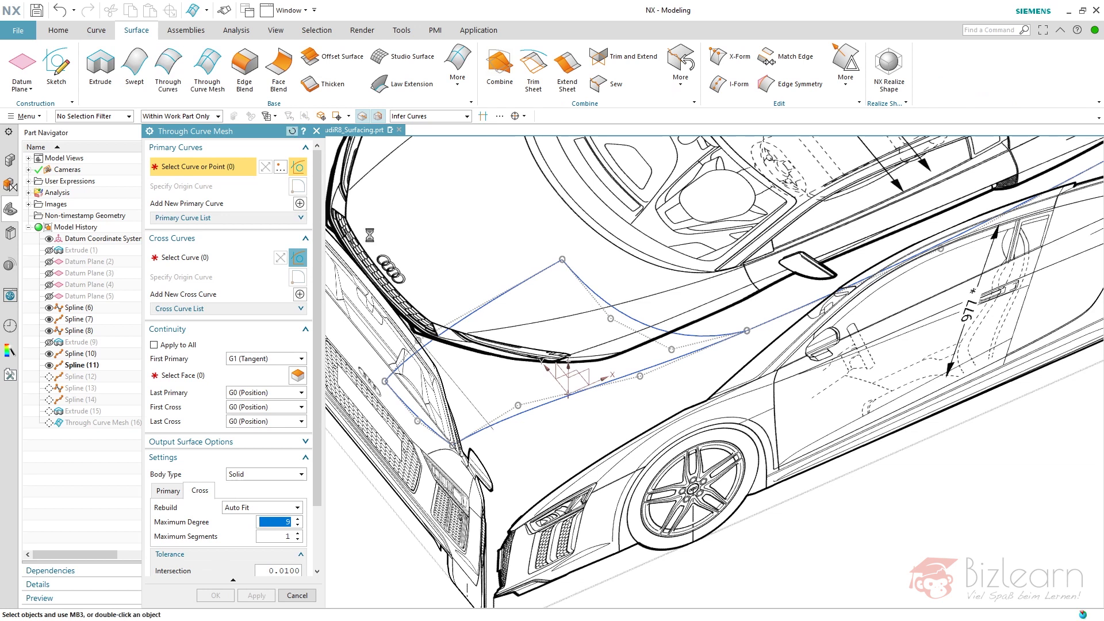
left_click(525, 281)
middle_click(584, 335)
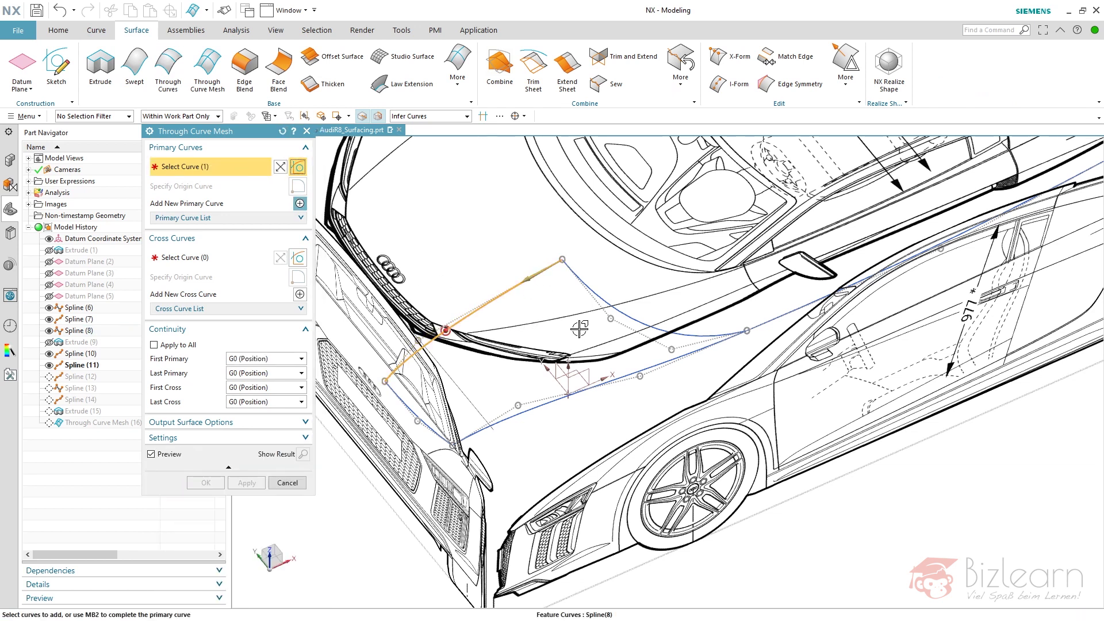
left_click(659, 361)
middle_click(550, 318)
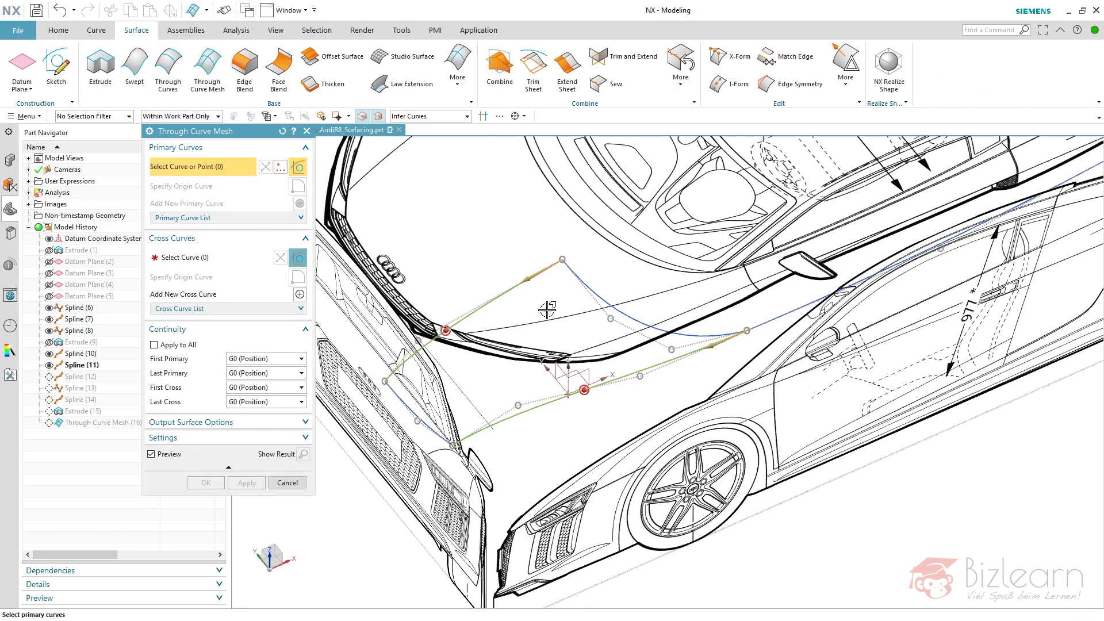
middle_click(549, 307)
left_click(569, 286)
middle_click(437, 373)
left_click(406, 422)
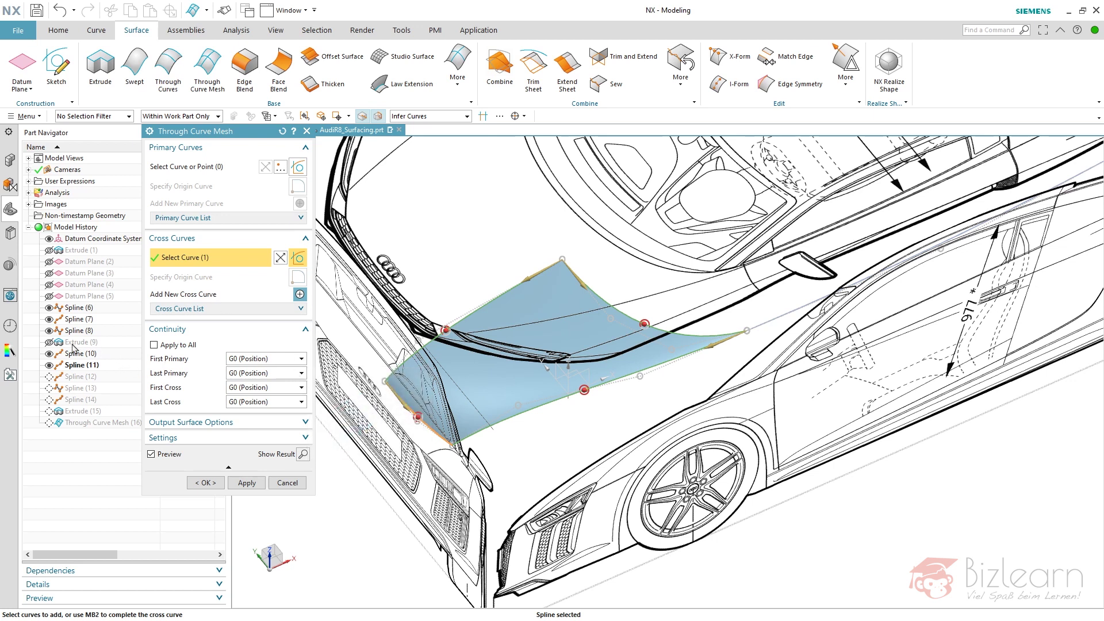
Step: Show the centre-line extrusion and make the mesh's first primary curve G1 (Tangent) to its face
left_click(260, 359)
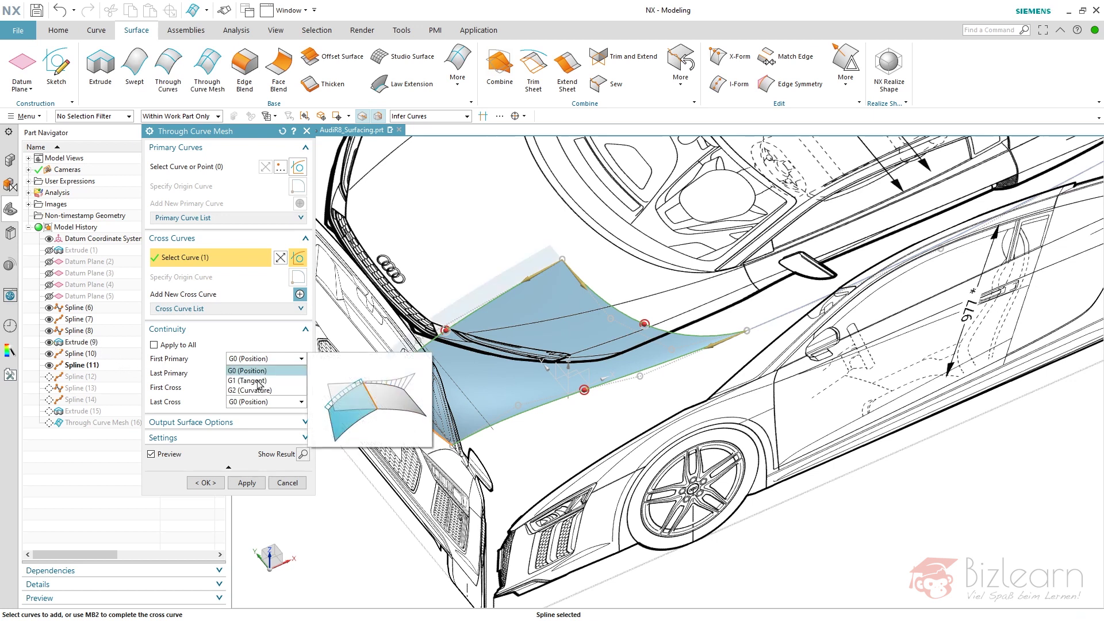
left_click(211, 356)
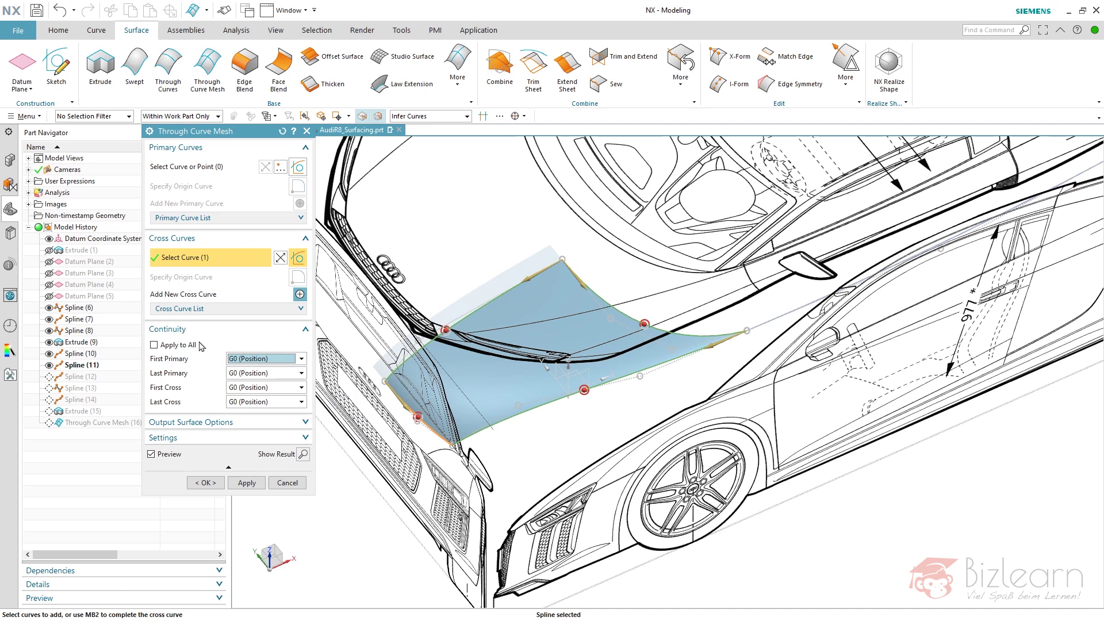
left_click(224, 217)
left_click(181, 235)
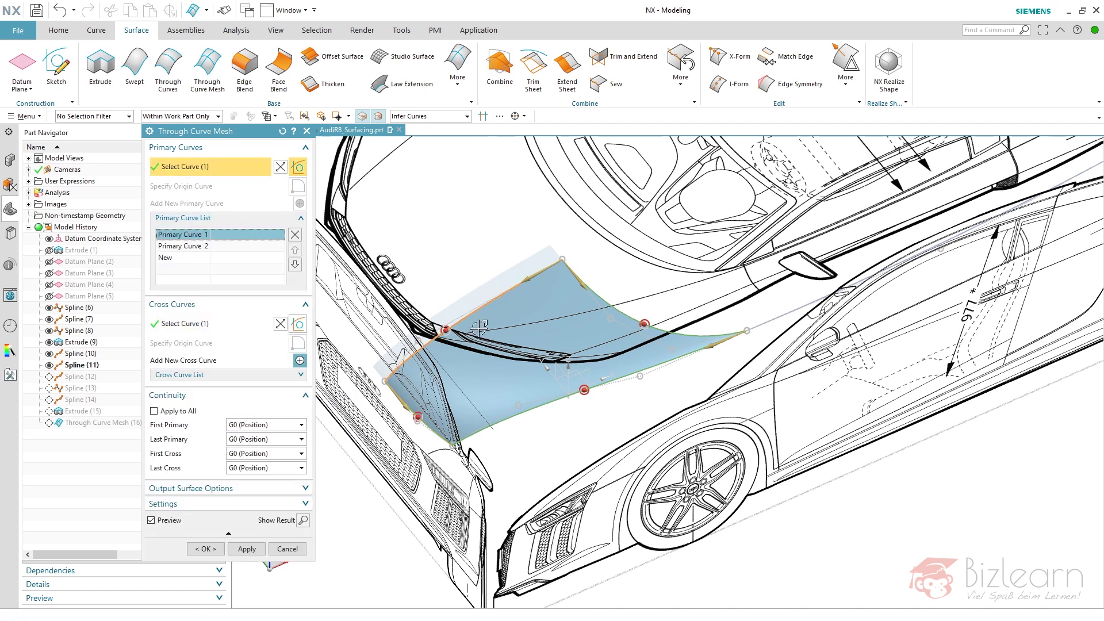
left_click(251, 426)
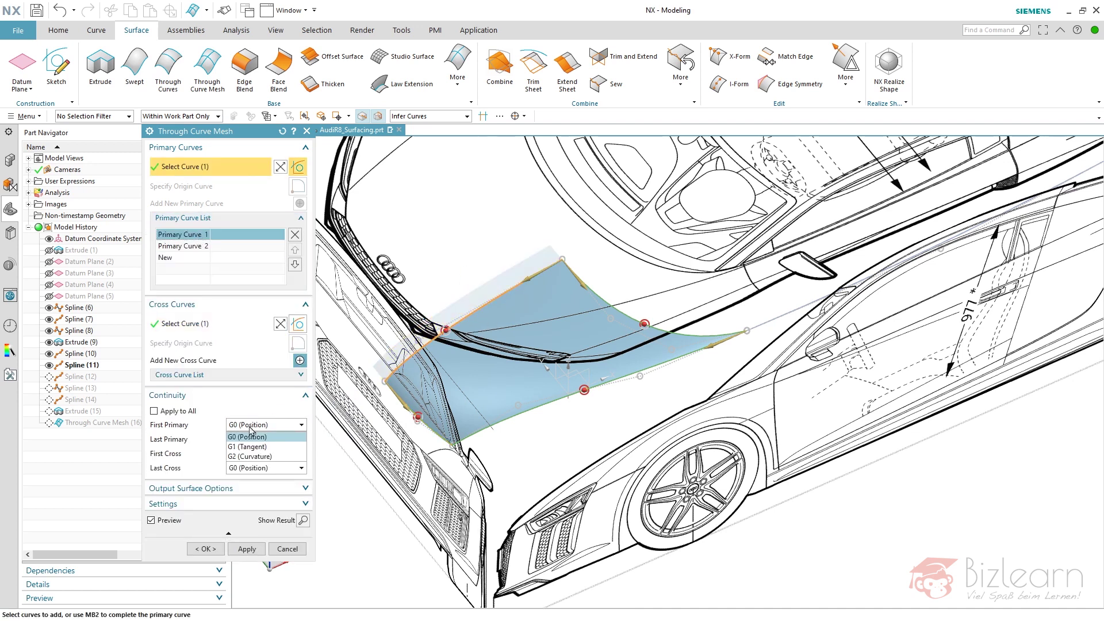
left_click(247, 446)
left_click(459, 303)
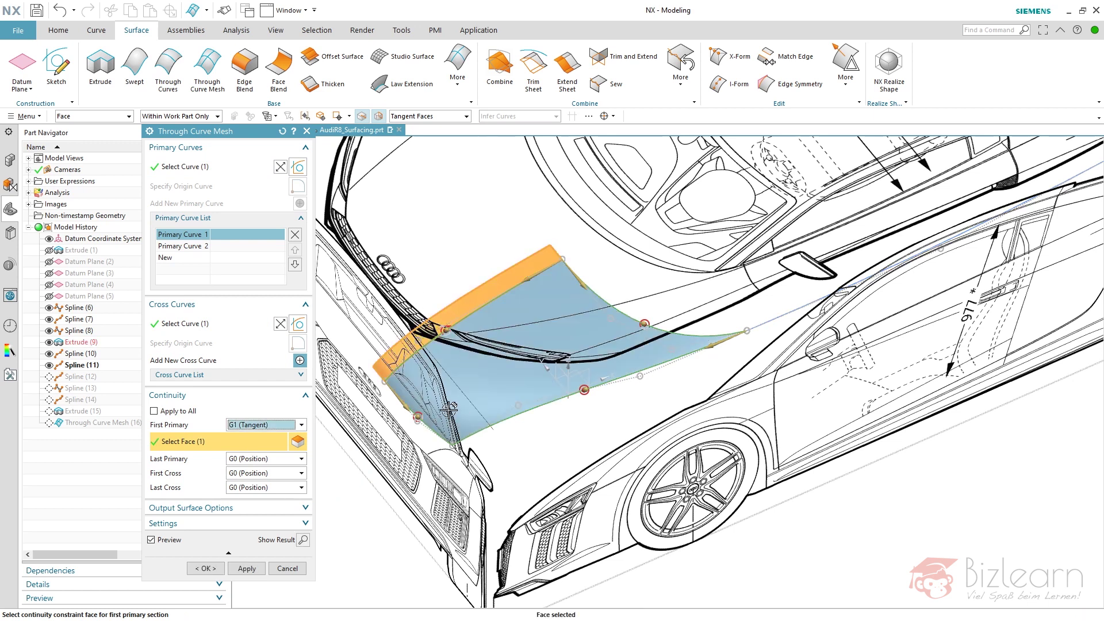
Step: Display the mesh preview's poles, view the Audi R8 wireframe and front photo in the browser for comparison, and return to NX
left_click(236, 30)
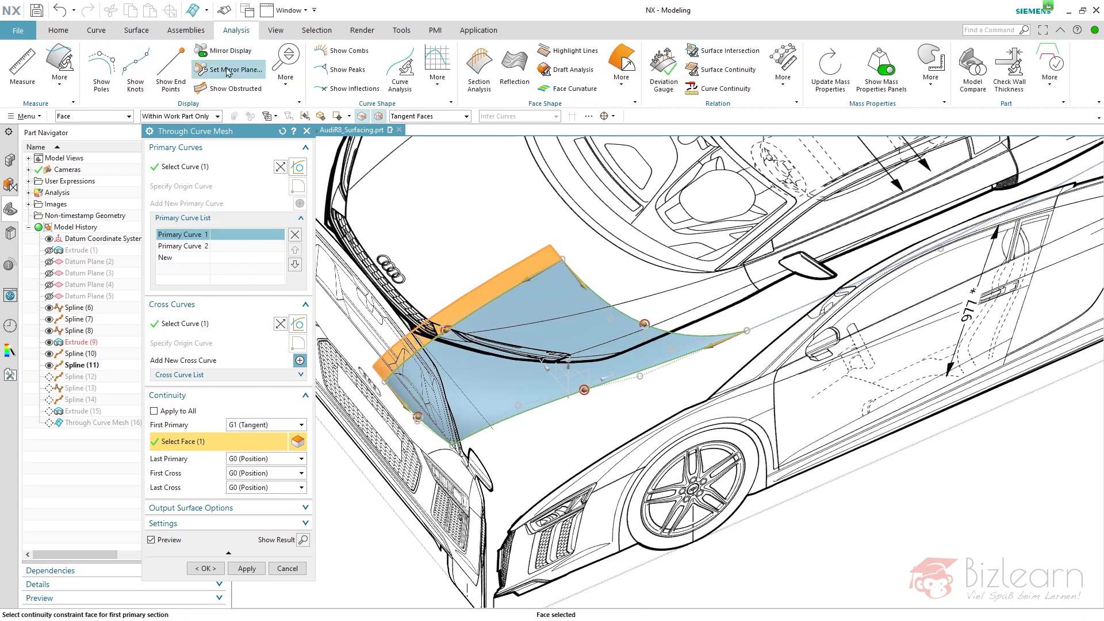
left_click(101, 68)
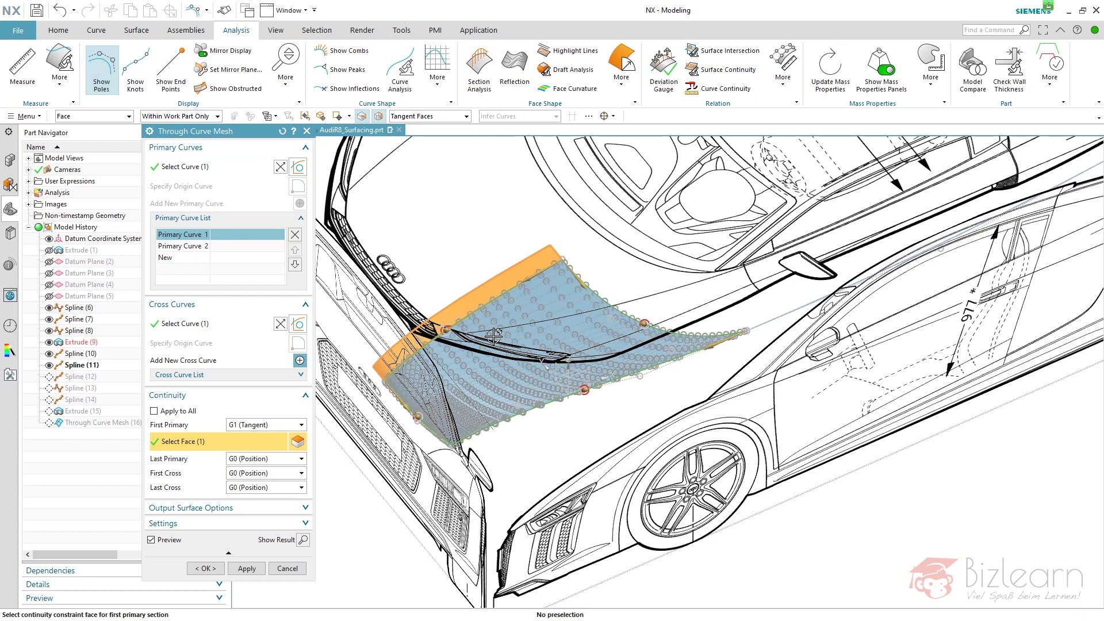
key("F8")
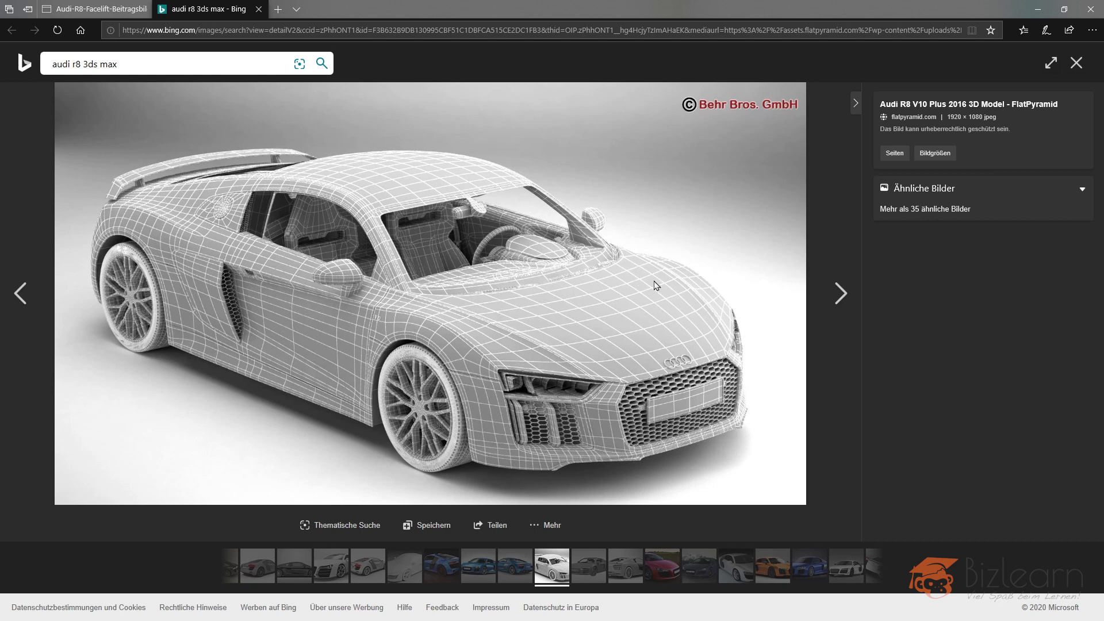
left_click(95, 13)
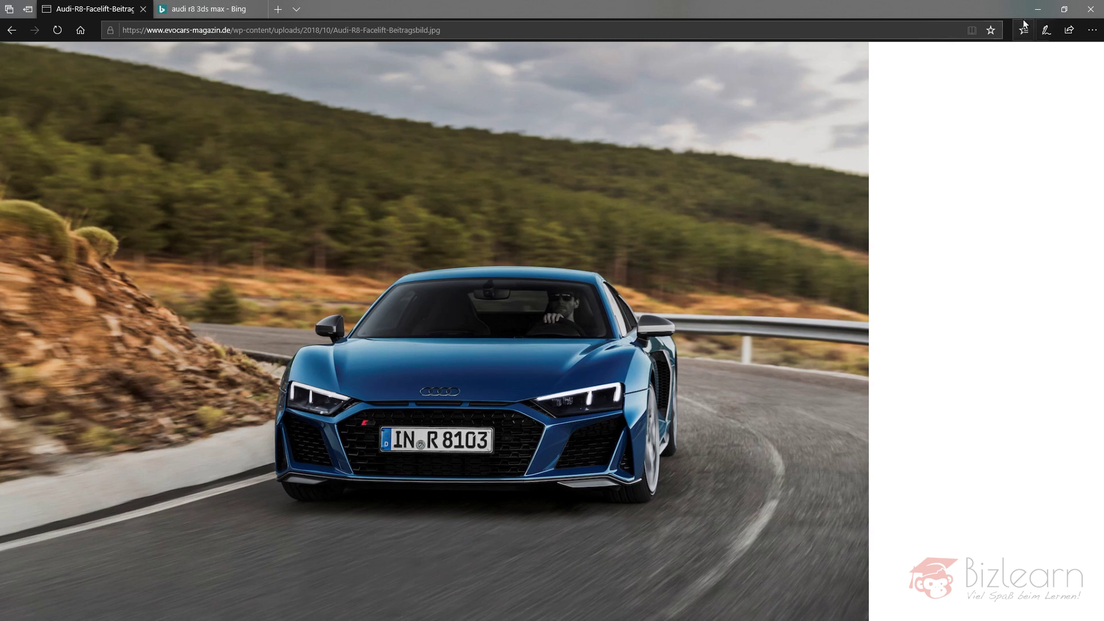
left_click(1038, 9)
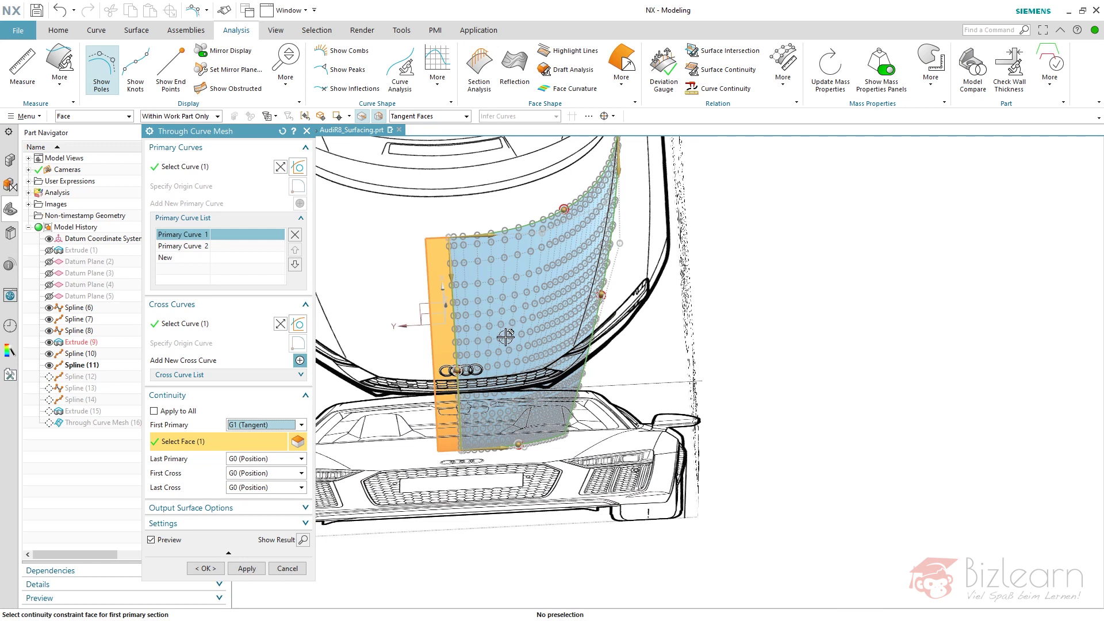
Step: Expand the mesh settings and display the preview's knot lines instead of its poles
left_click(290, 523)
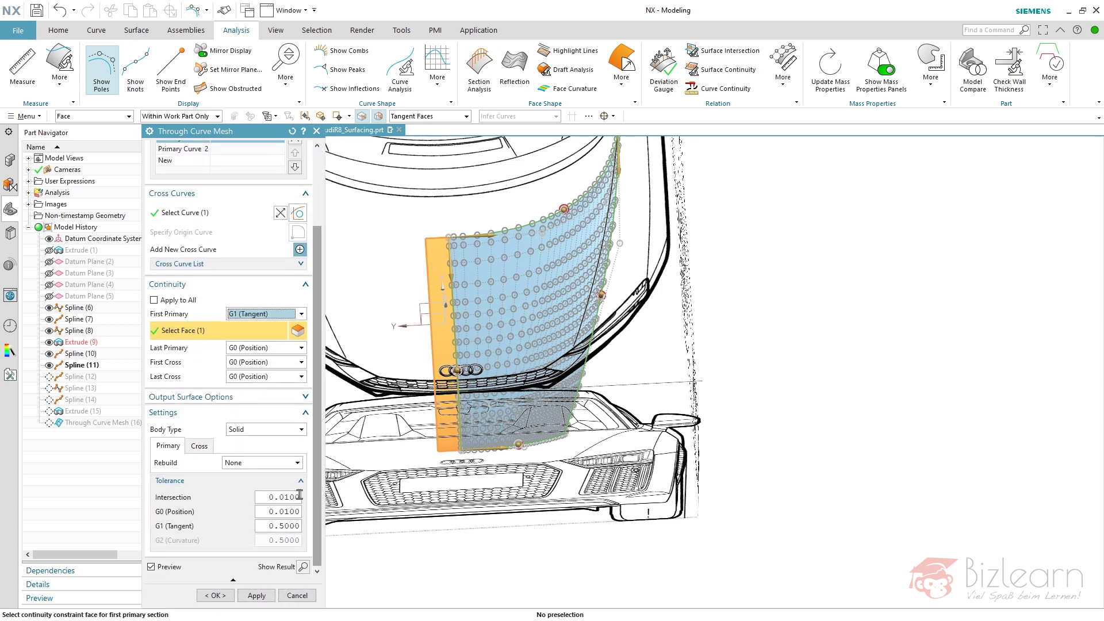
left_click(135, 68)
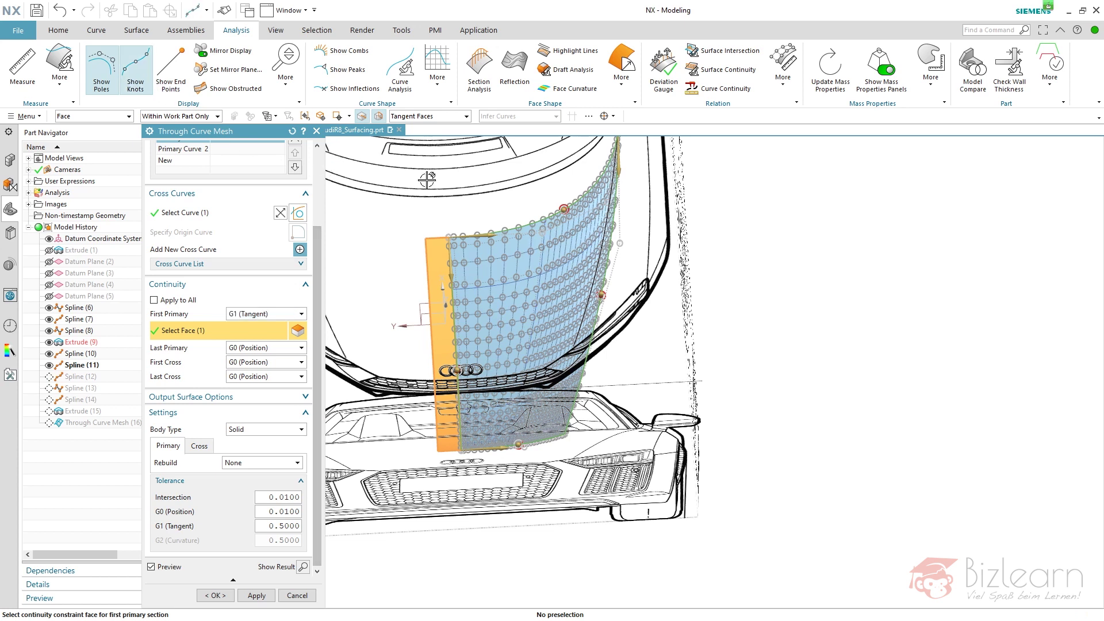
left_click(101, 67)
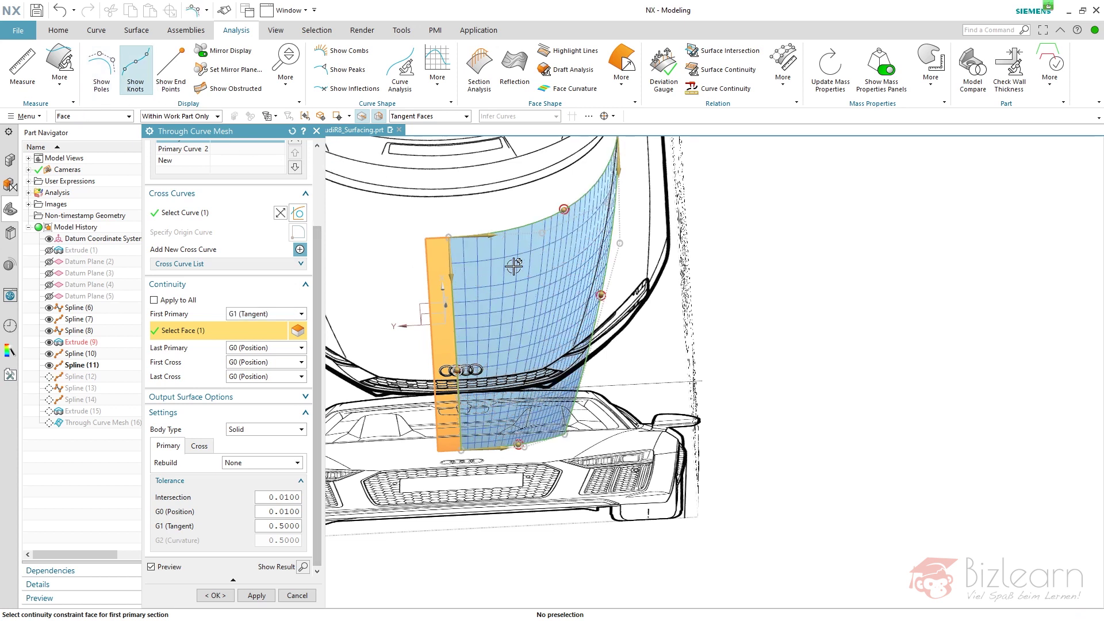
scroll(599, 327, "up", 2)
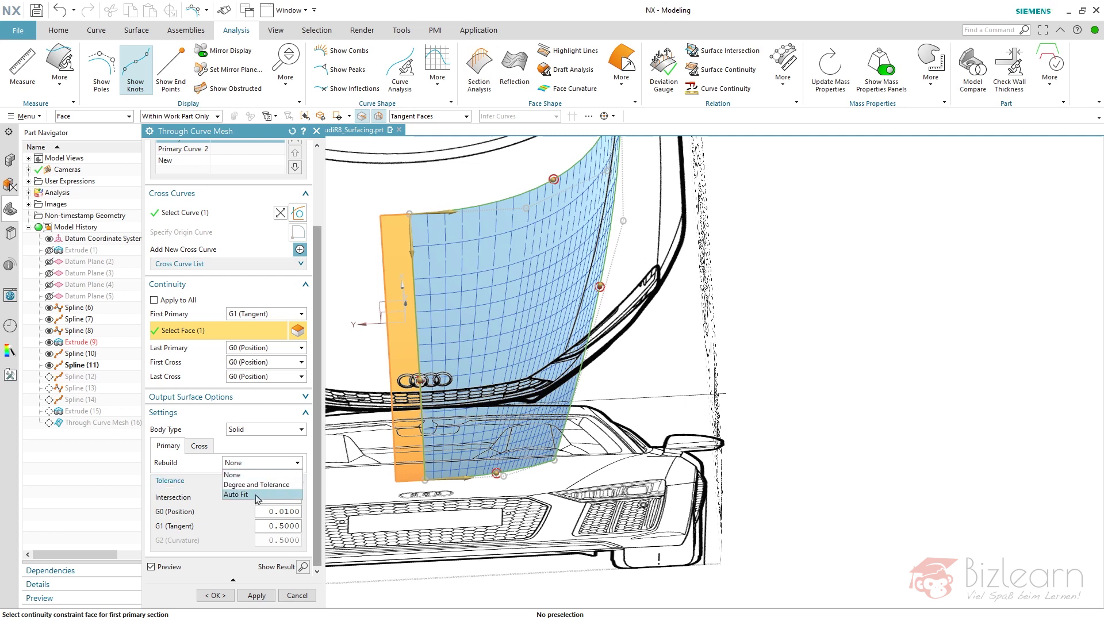
Step: Set the primary-direction rebuild to Auto Fit with a maximum degree of 9
left_click(274, 494)
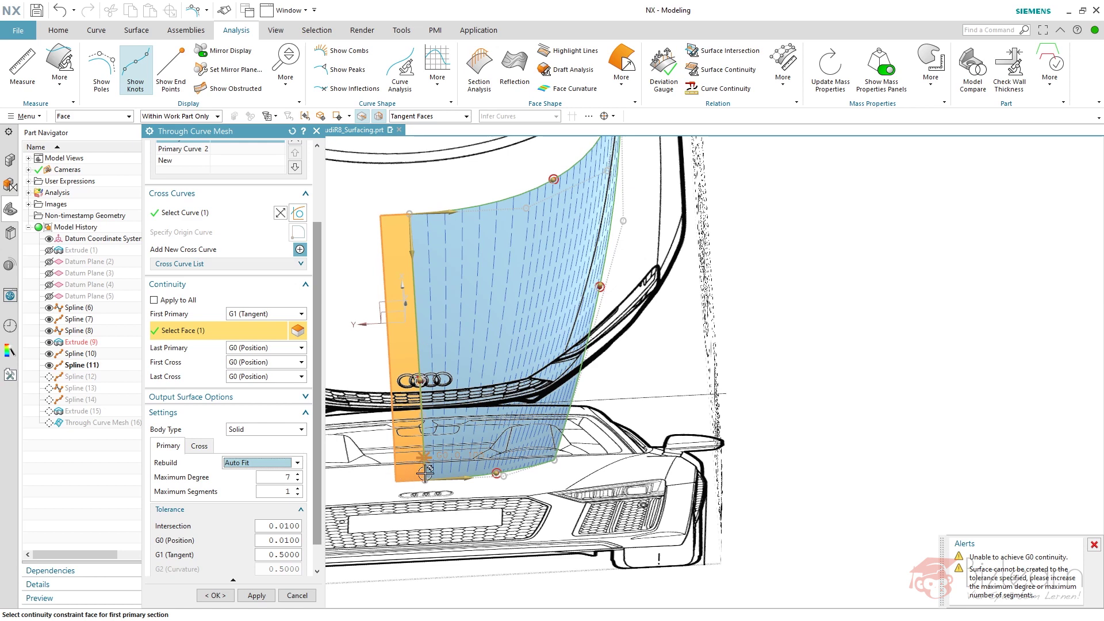
scroll(425, 472, "up", 2)
middle_click_drag(456, 458, 389, 513)
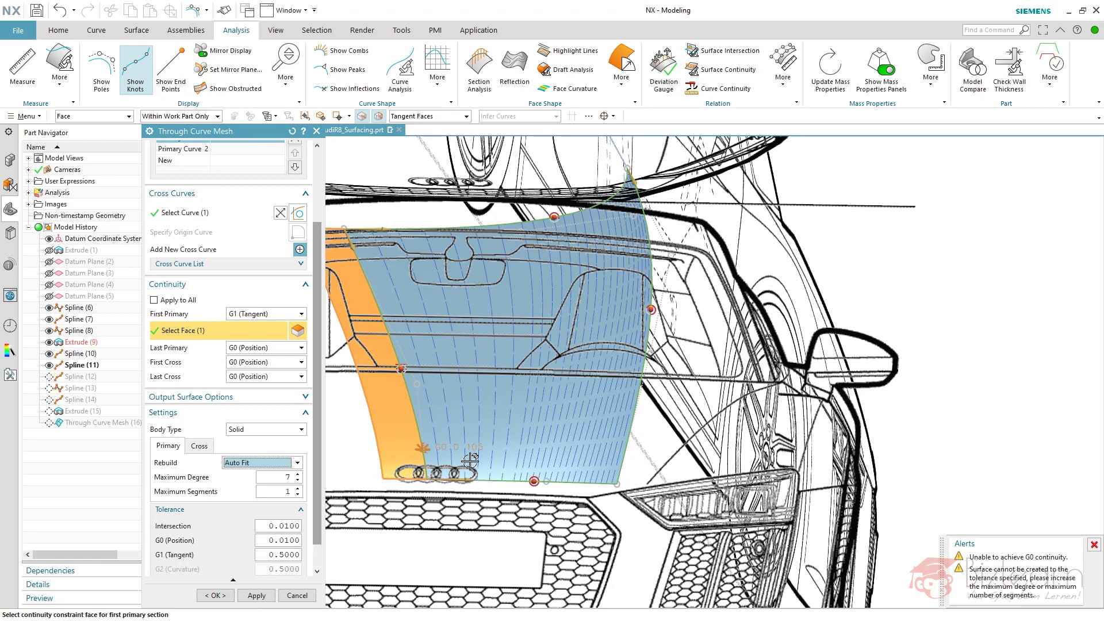
left_click(297, 474)
left_click(298, 474)
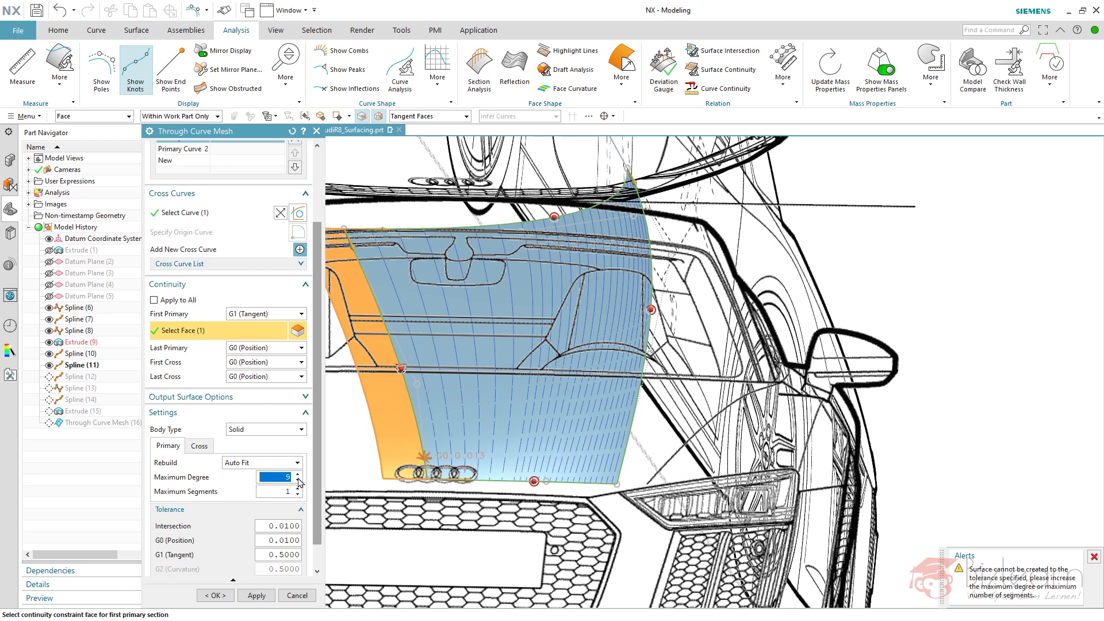
Step: Set the cross-direction rebuild to Auto Fit with a maximum degree of 9
left_click(199, 445)
left_click(272, 466)
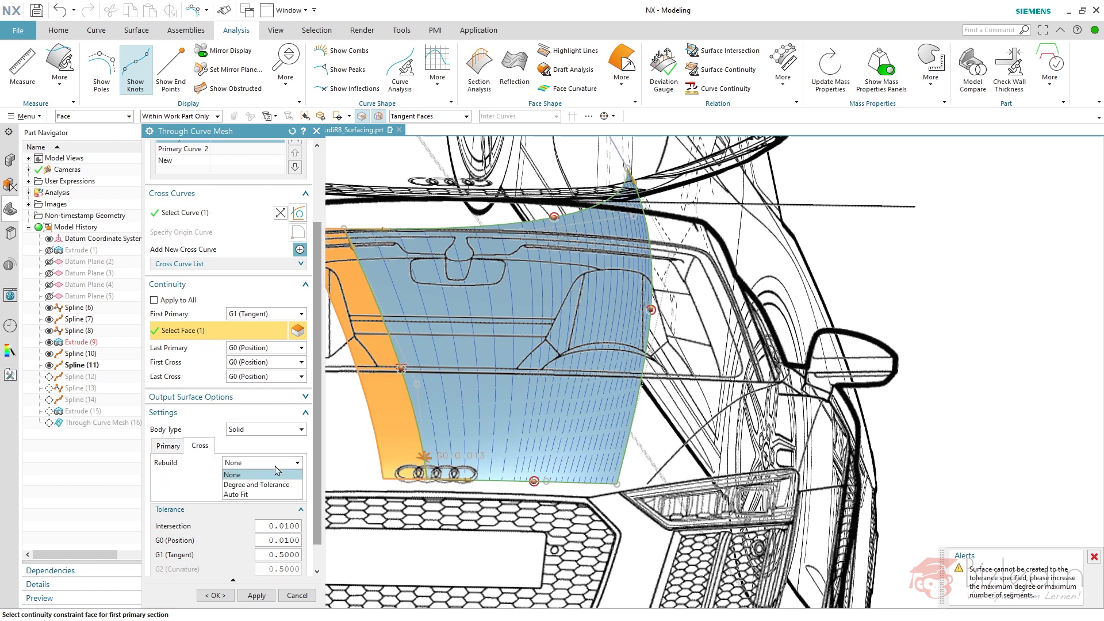
left_click(262, 499)
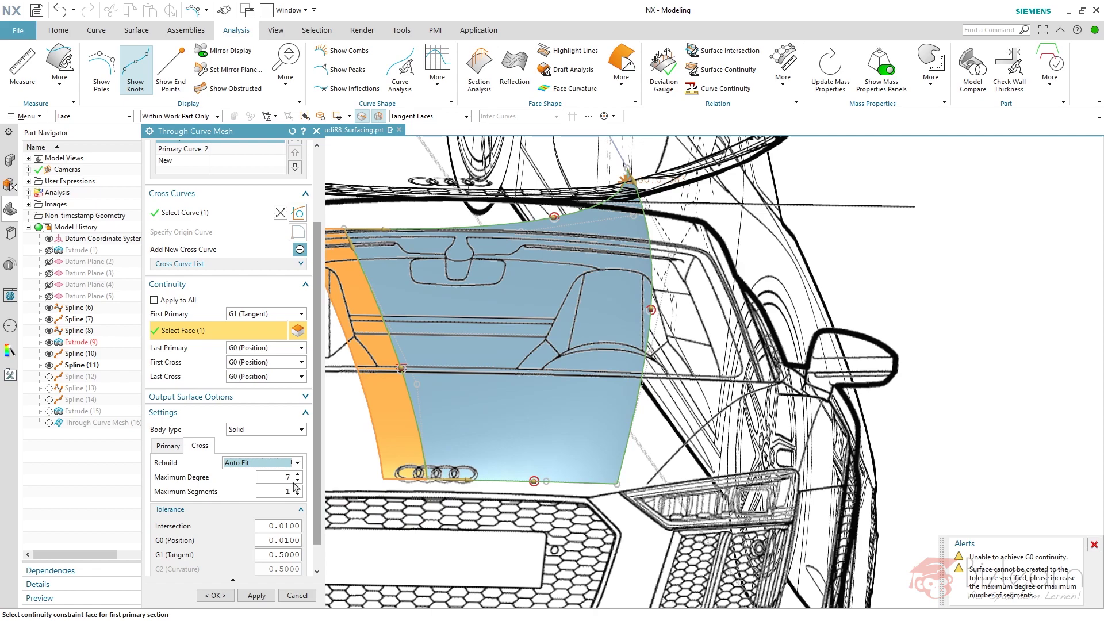
middle_click_drag(649, 225, 677, 234)
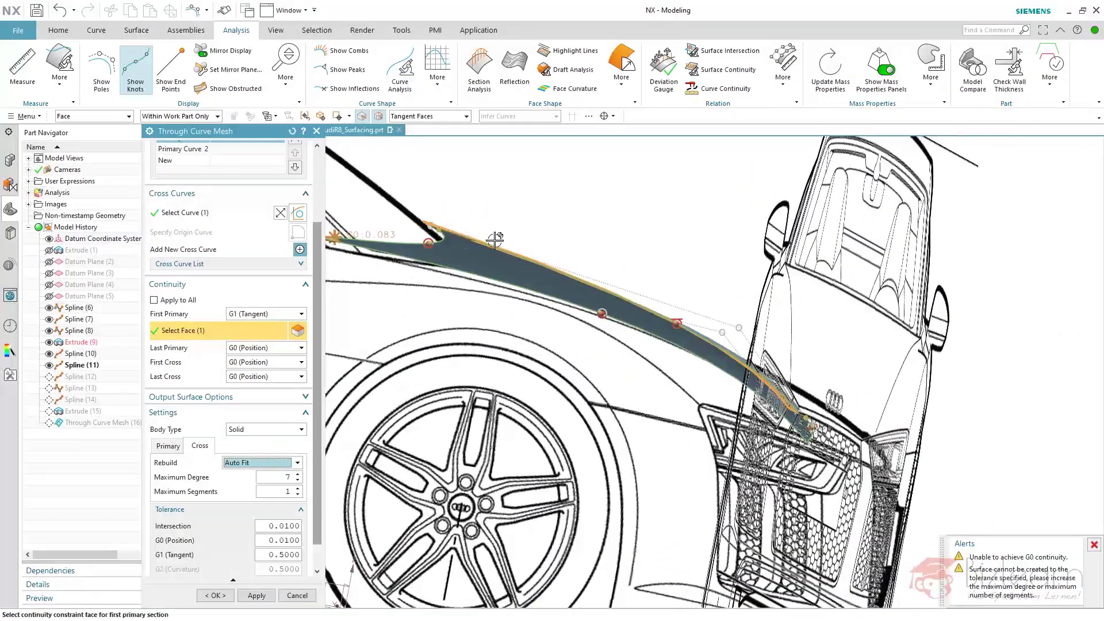
left_click(297, 475)
left_click(297, 475)
Step: Check the G0 deviation at the front end of the centre edge and create the mesh surface
middle_click_drag(592, 351, 759, 371)
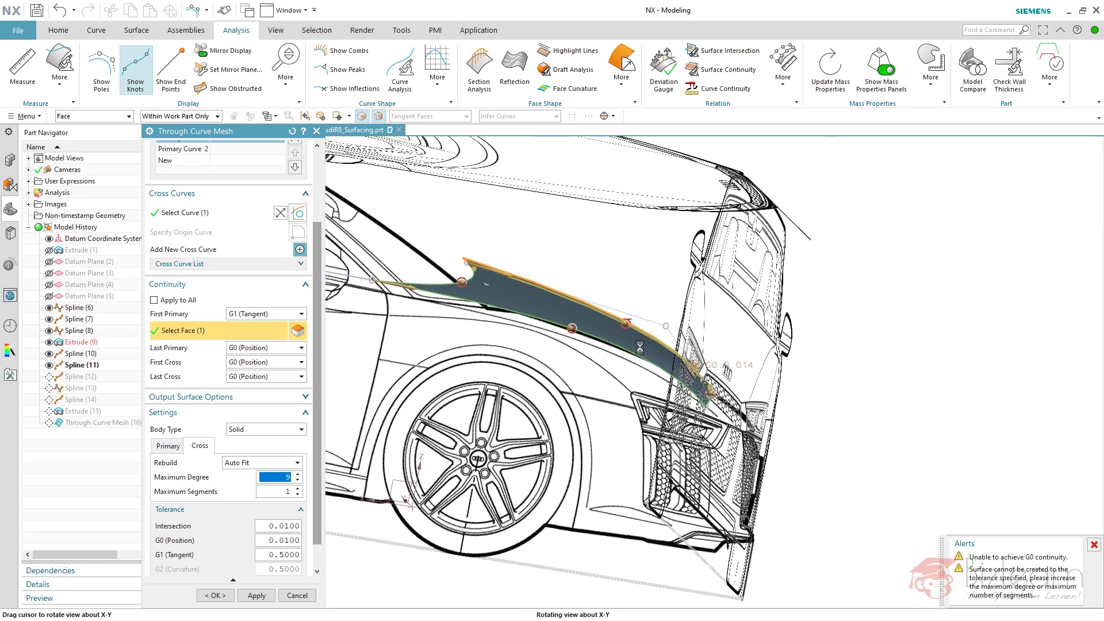
scroll(765, 372, "up", 1)
scroll(765, 372, "up", 1)
scroll(686, 372, "up", 1)
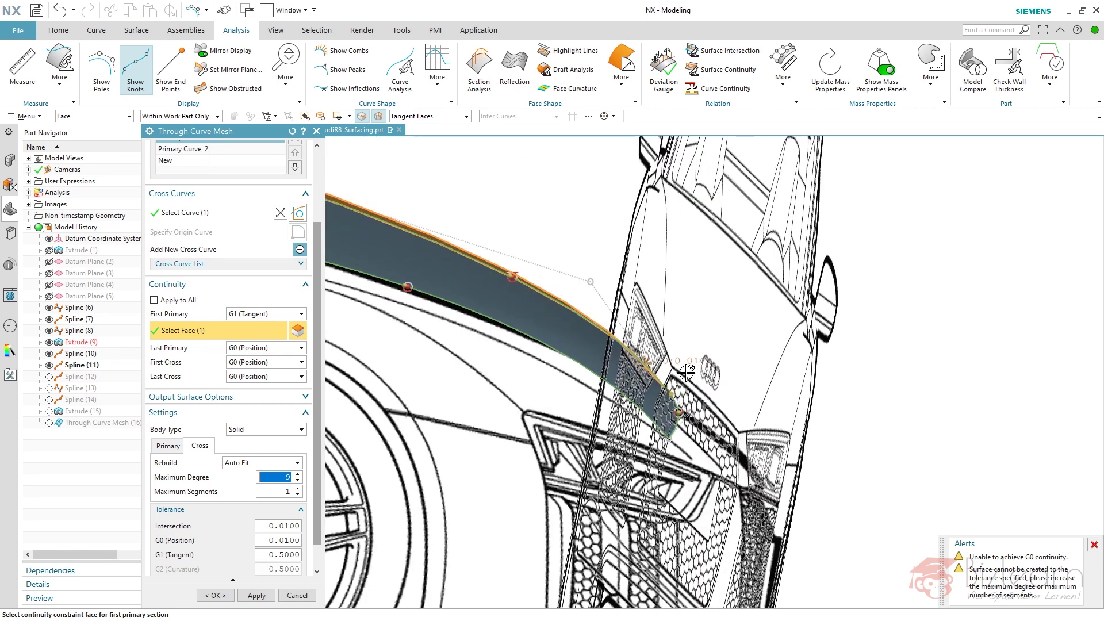
scroll(627, 389, "down", 1)
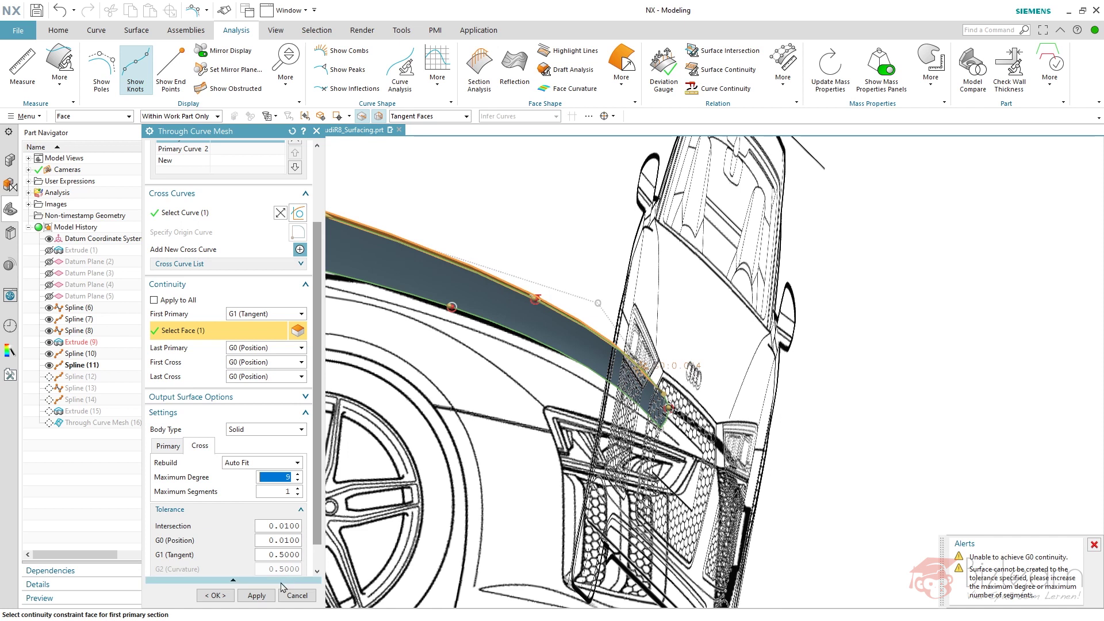
left_click(216, 595)
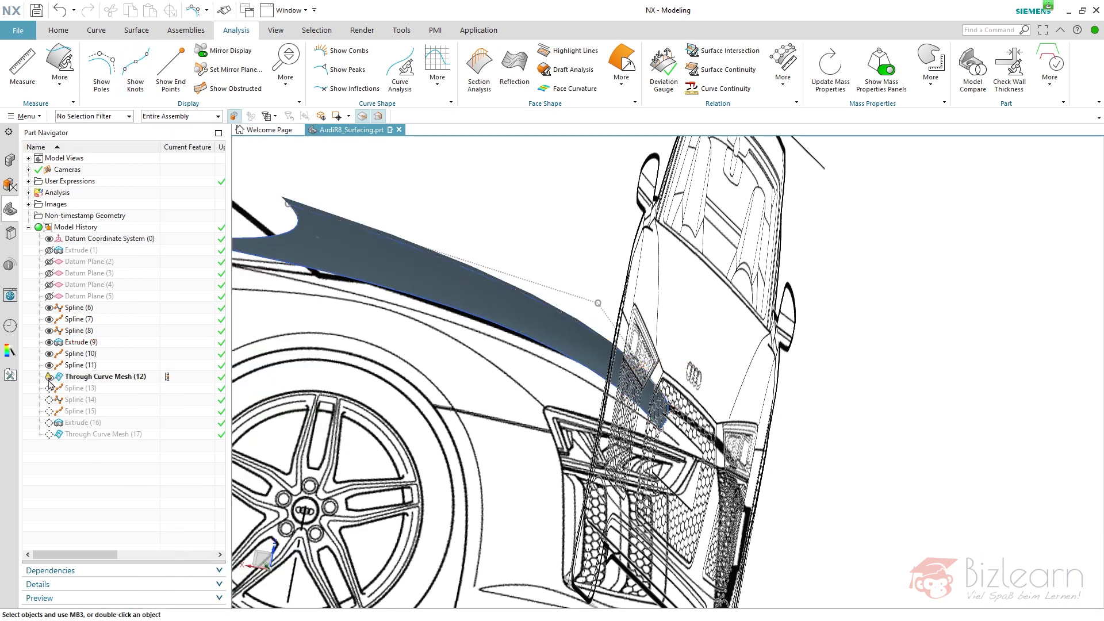
Step: Reopen the hood's curve mesh feature, set its G0 (Position) tolerance to 0.0140, and apply the change
double_click(77, 377)
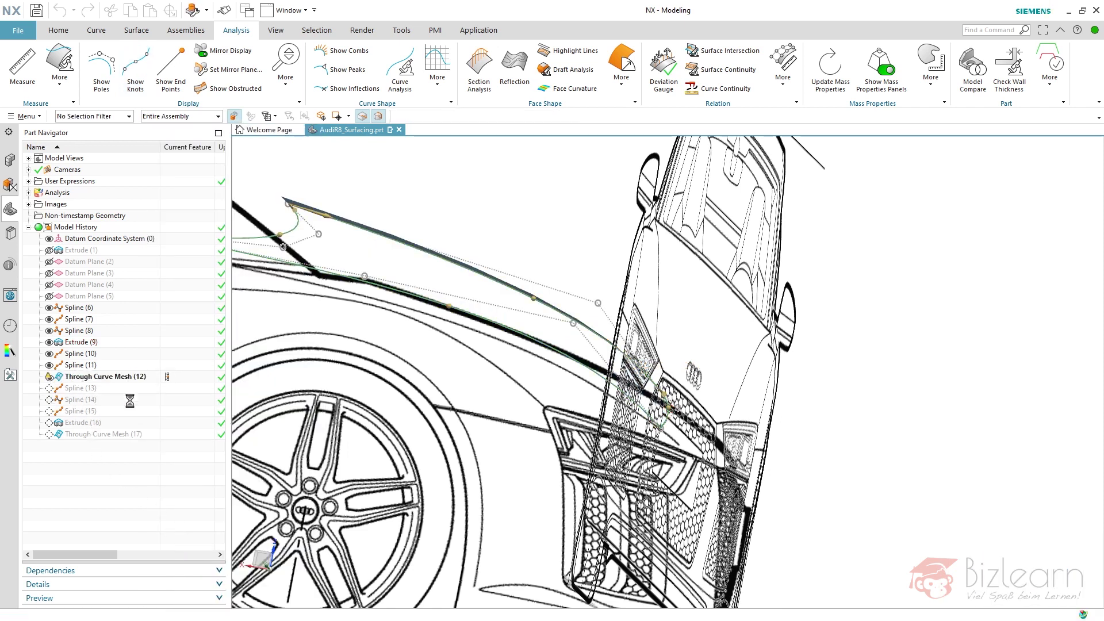
scroll(276, 478, "down", 3)
left_click(286, 512)
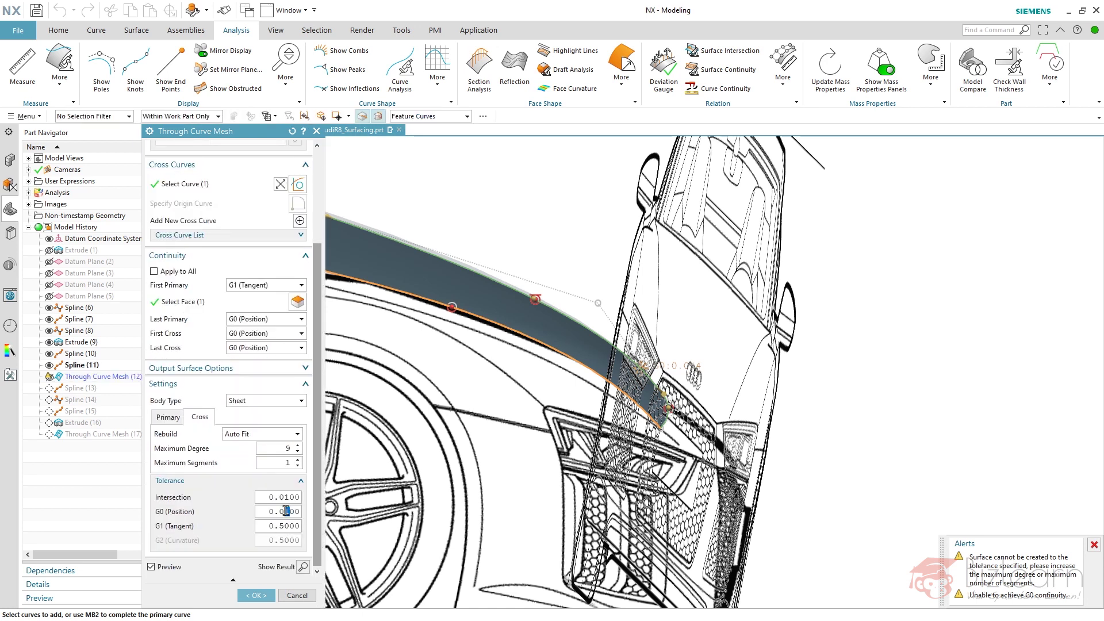
type("4")
key("Return")
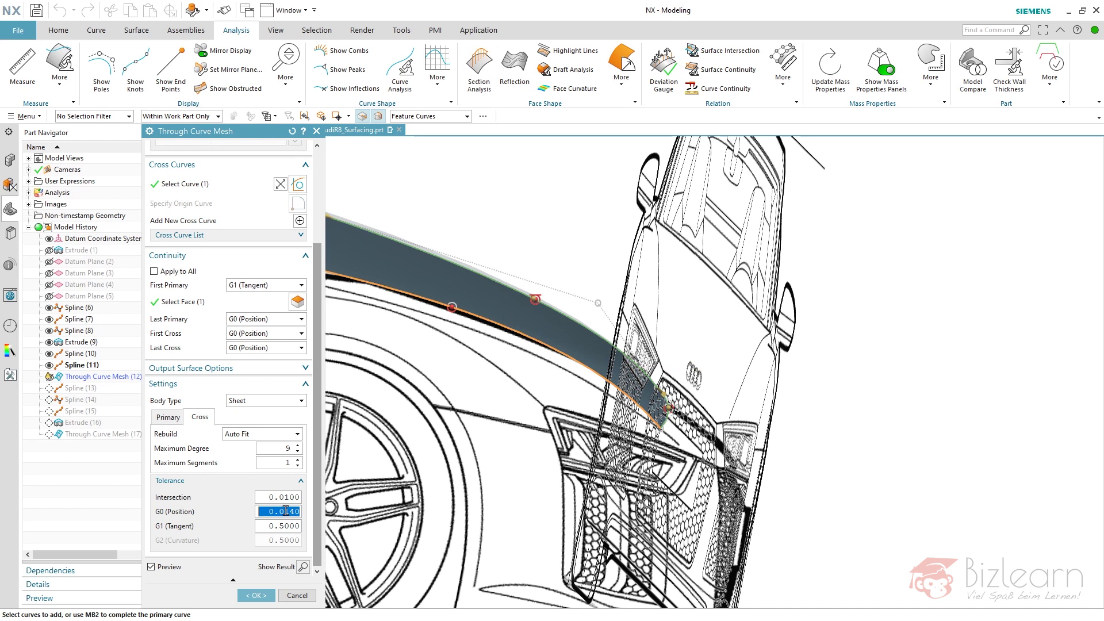
middle_click(391, 480)
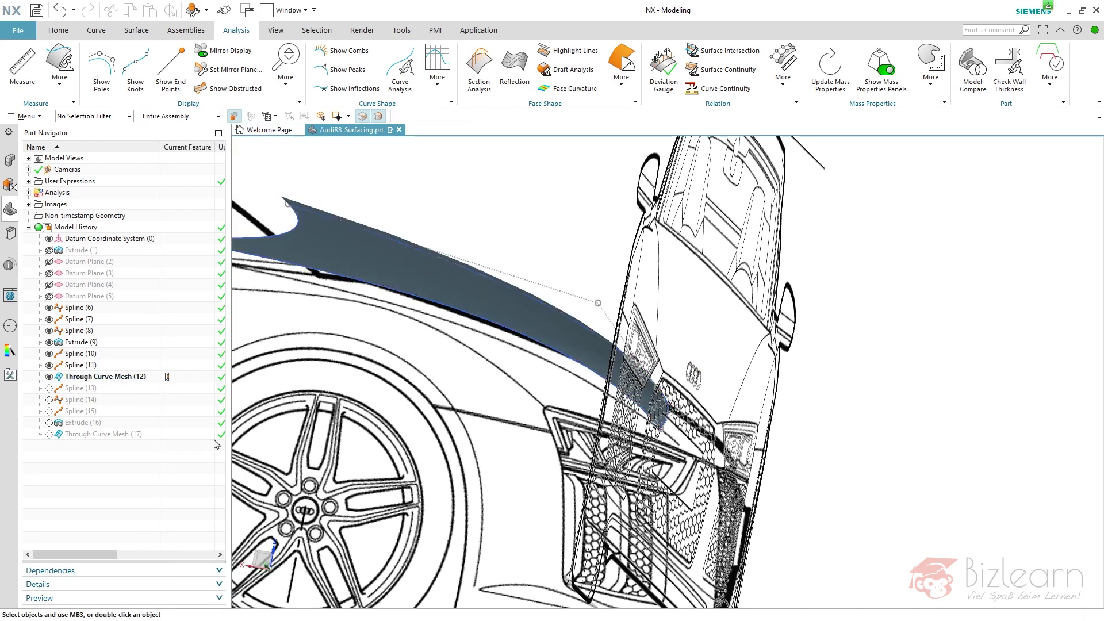
Step: Check only G0 (Position) surface continuity between the hood mesh and the extruded centre sheet
scroll(306, 363, "down", 5)
middle_click_drag(306, 363, 431, 372)
scroll(431, 372, "up", 4)
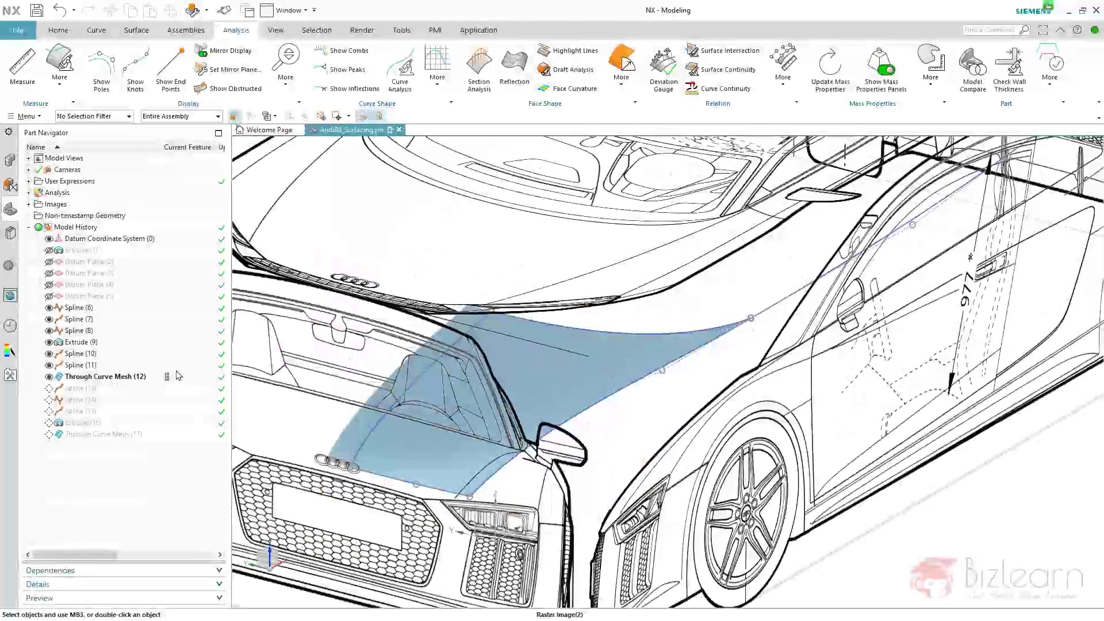
left_click(736, 89)
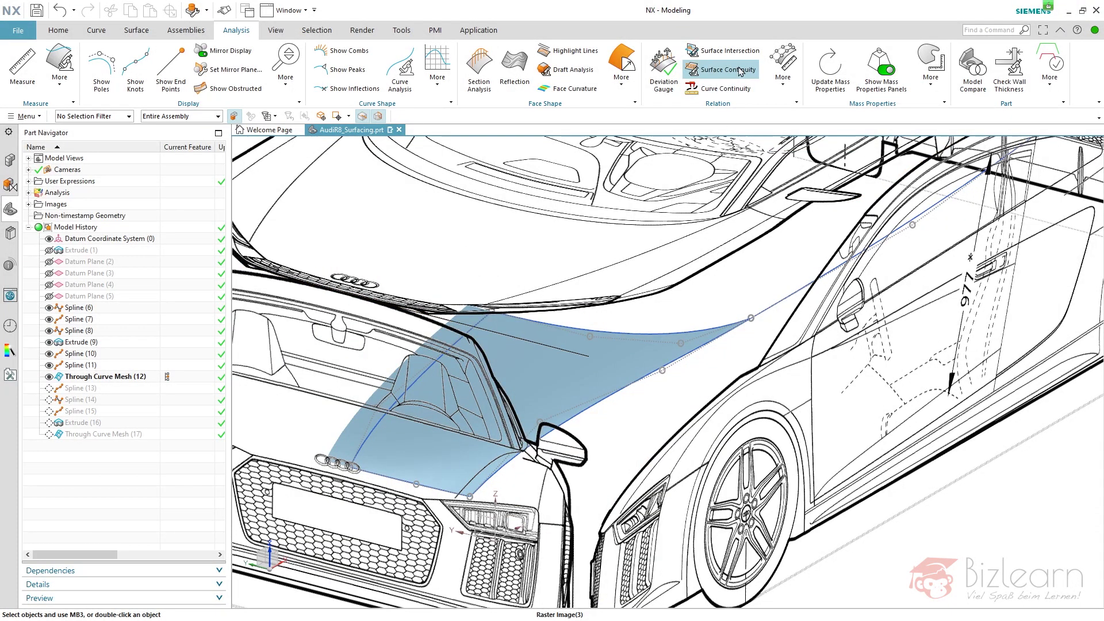
left_click(736, 69)
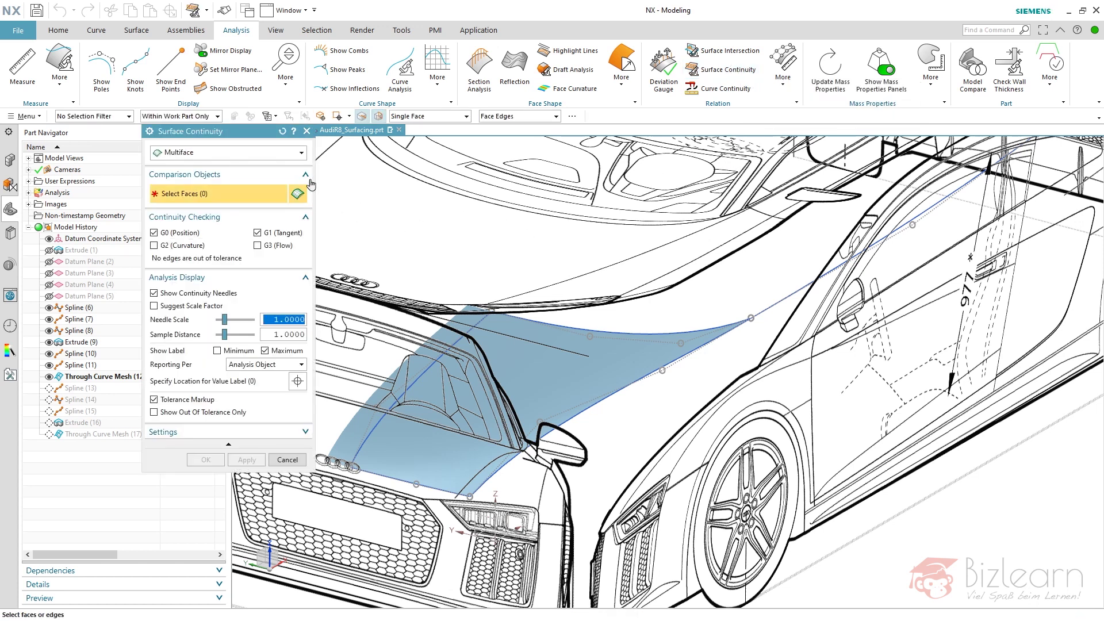
left_click(257, 232)
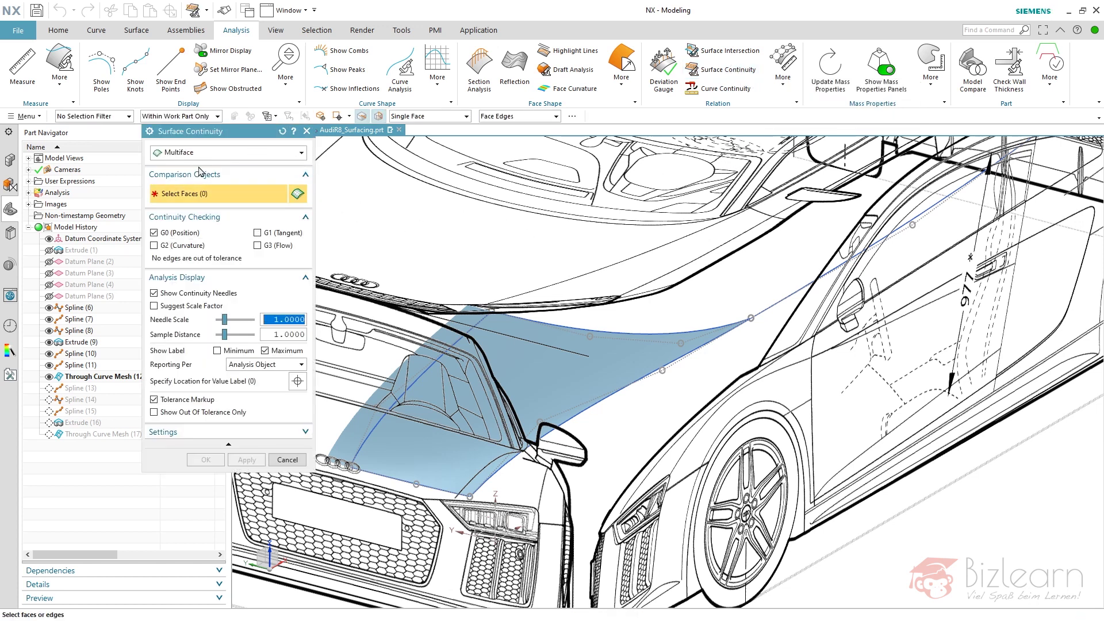
left_click(481, 347)
left_click(382, 418)
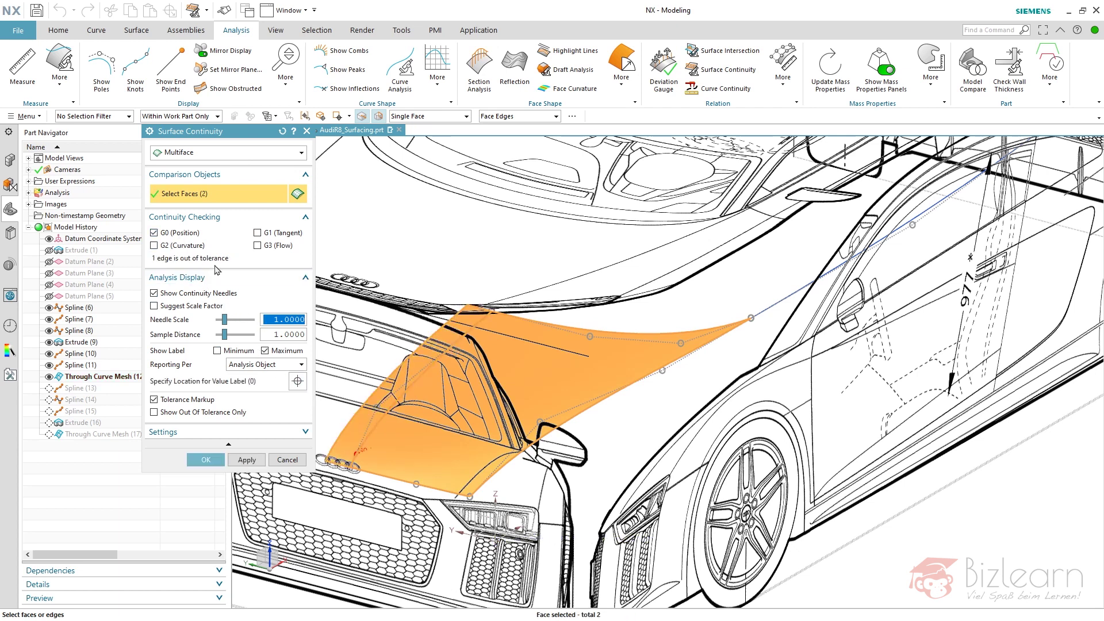
middle_click_drag(414, 373, 425, 454)
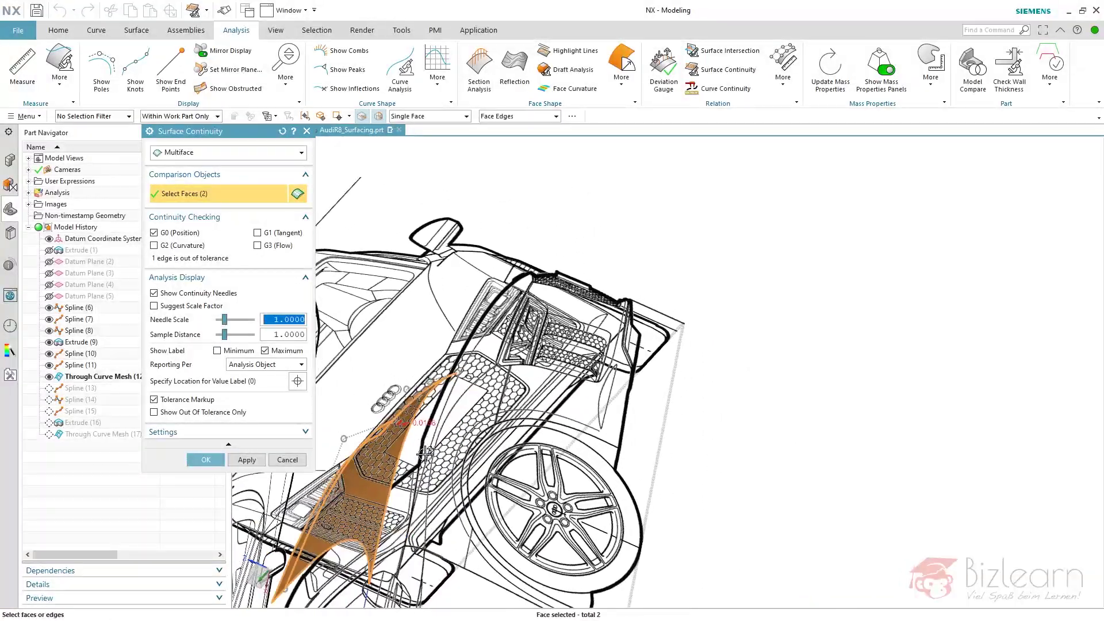
Step: Switch the continuity check between the hood mesh and the centre sheet from G0 to G1 (Tangent) and inspect the shared edge
left_click(257, 232)
middle_click_drag(480, 360, 494, 383)
left_click(185, 240)
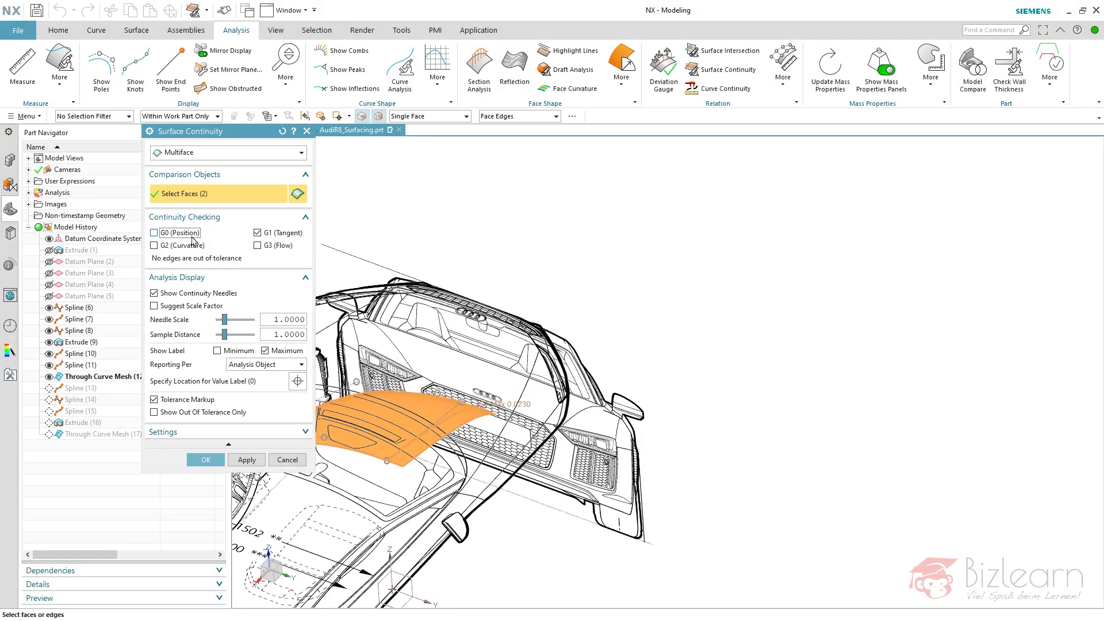
mouse_move(487, 430)
middle_mouse_down()
mouse_move(512, 430)
mouse_move(476, 414)
mouse_move(498, 415)
middle_mouse_up()
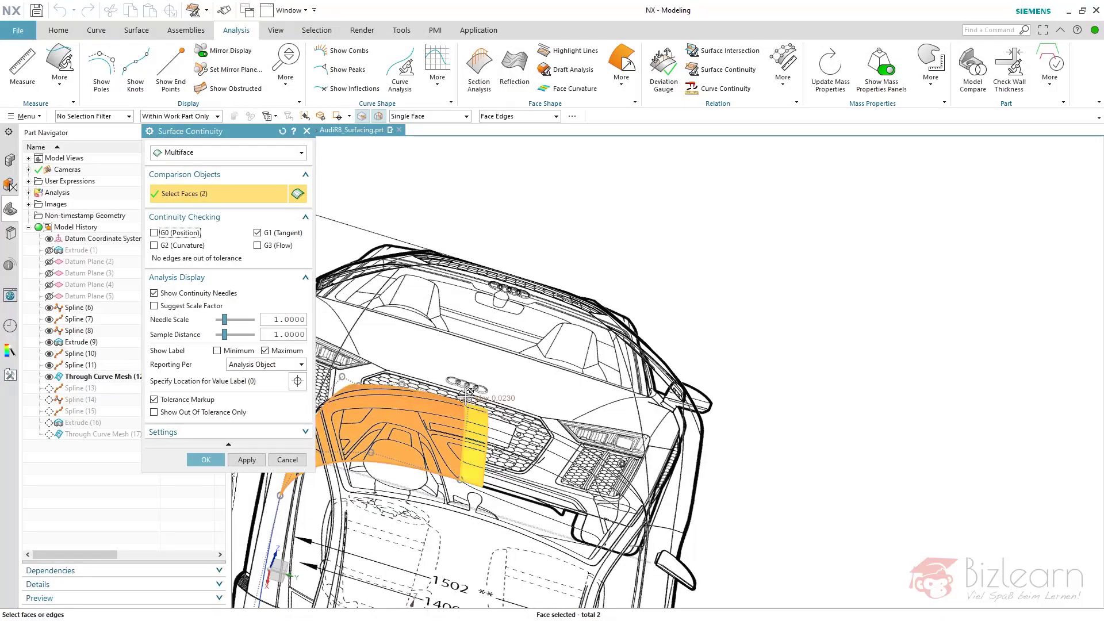
middle_click_drag(493, 411, 498, 413)
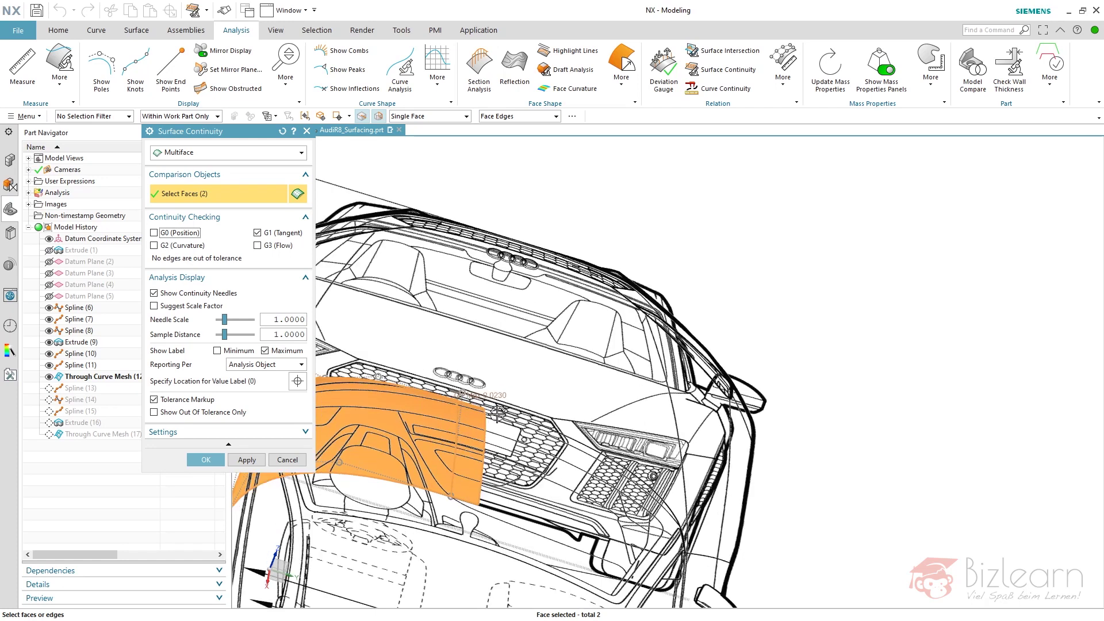
scroll(561, 420, "down", 5)
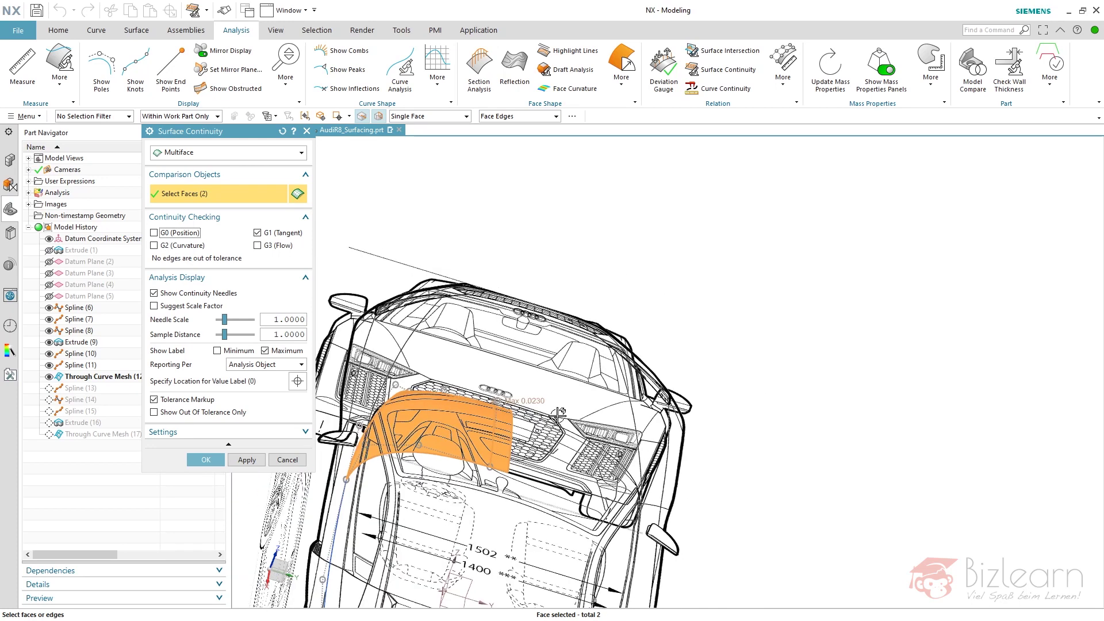
middle_click_drag(522, 421, 555, 426)
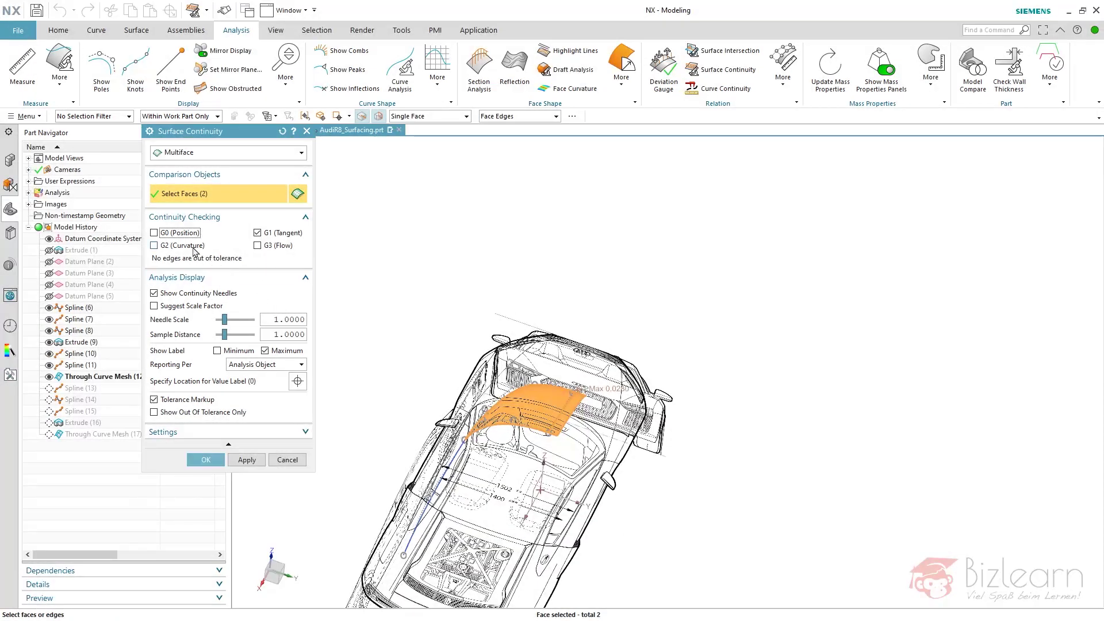
Step: Add the G2 (Curvature) check along the centre edge, inspect its needles, and discard the continuity analysis
left_click(191, 247)
scroll(551, 460, "up", 2)
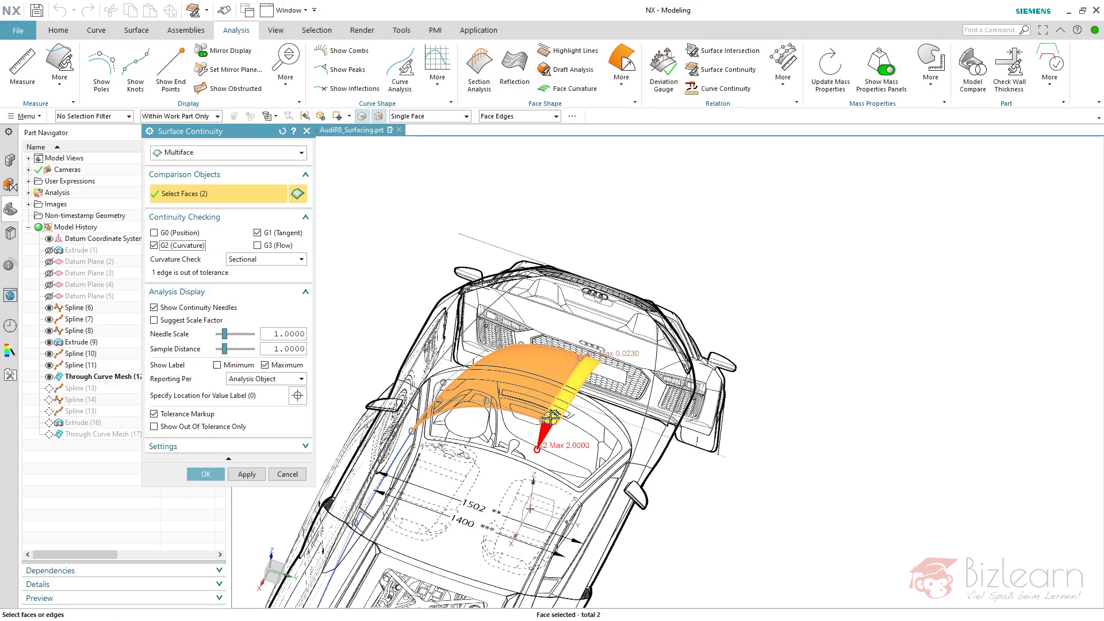
middle_click_drag(551, 415, 549, 393)
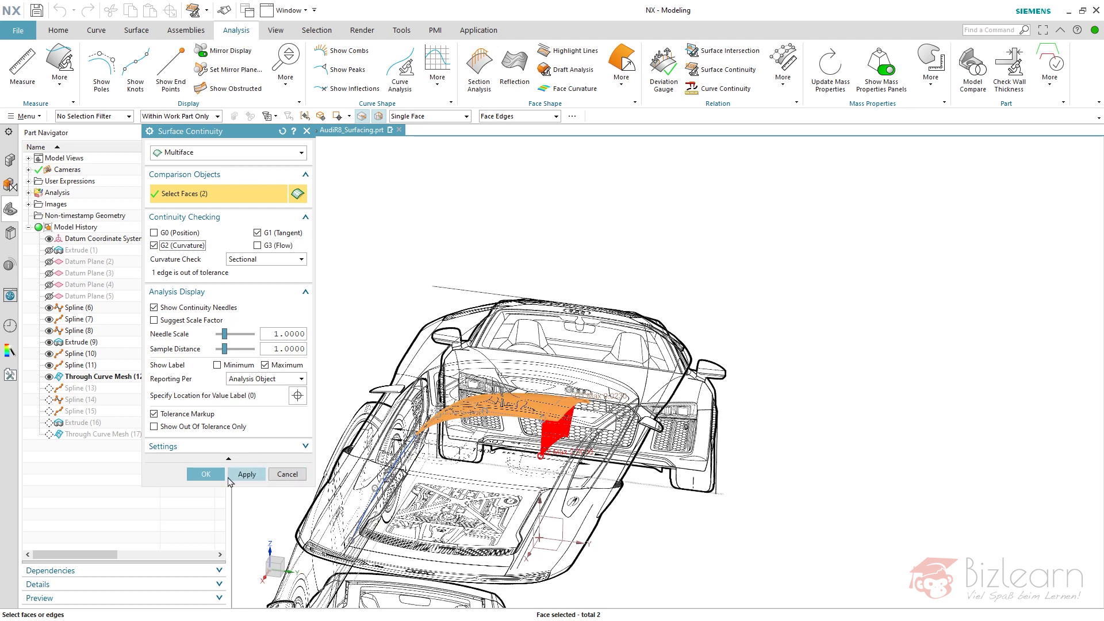
left_click(287, 475)
Step: Mirror the hood surface across the vehicle's centre plane with Mirror Geometry
middle_click_drag(374, 375, 517, 409)
scroll(580, 264, "up", 2)
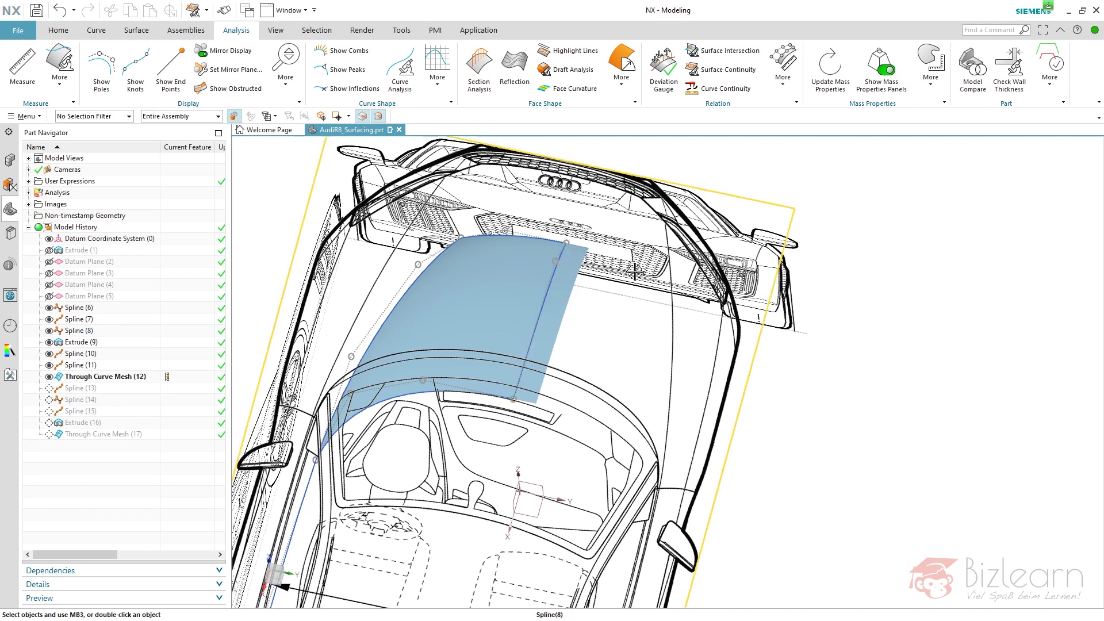
left_click(58, 30)
left_click(495, 64)
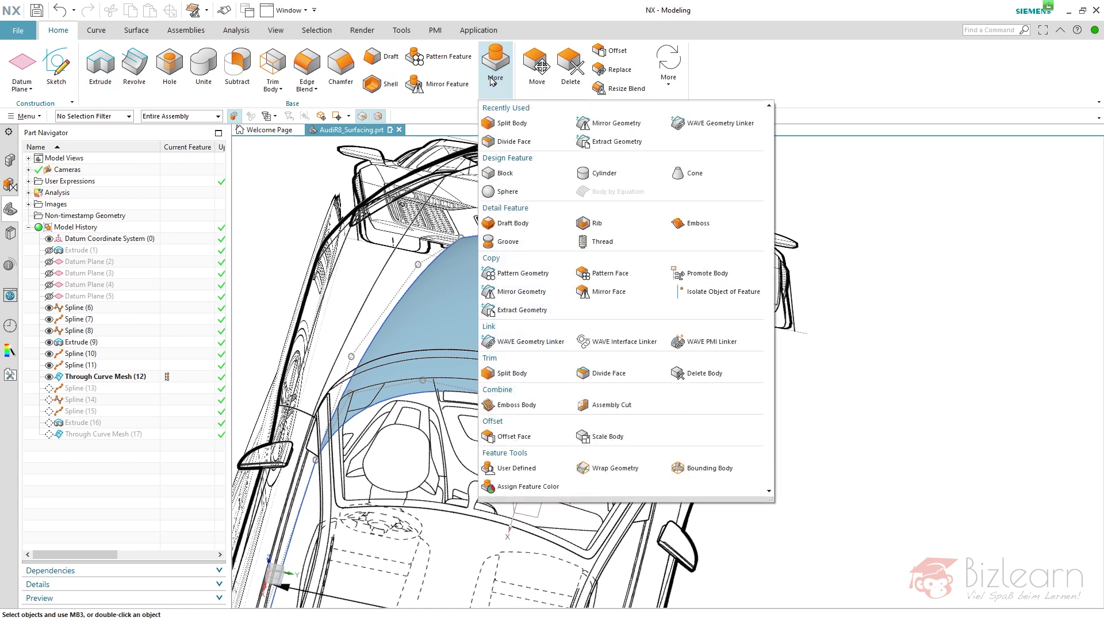
left_click(521, 292)
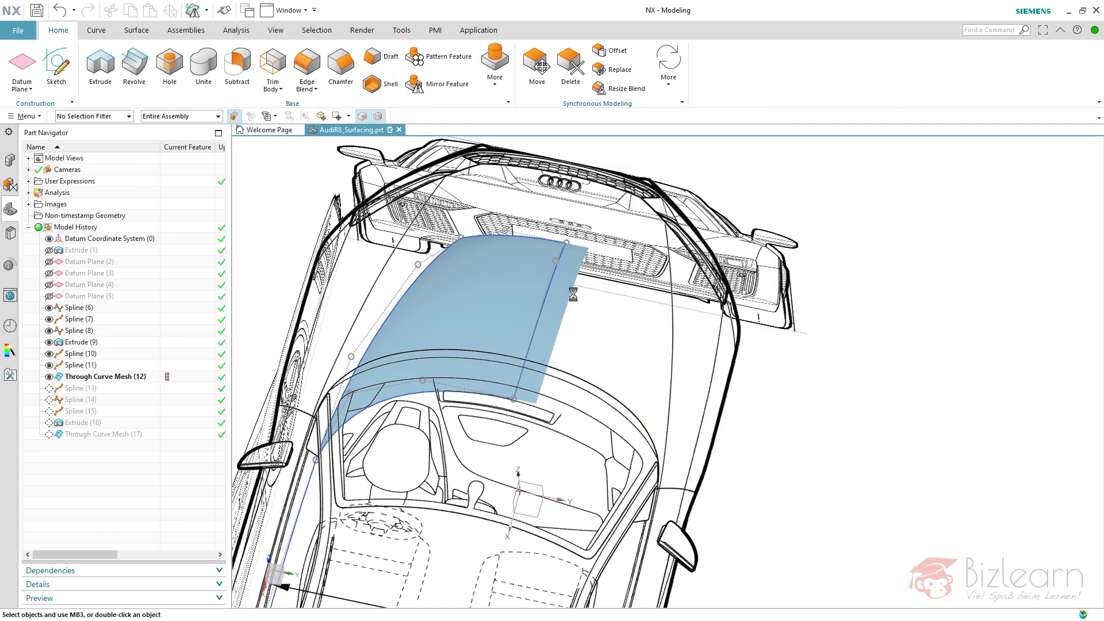
left_click(469, 209)
middle_click_drag(468, 210, 525, 454)
left_click(525, 454)
middle_click(525, 455)
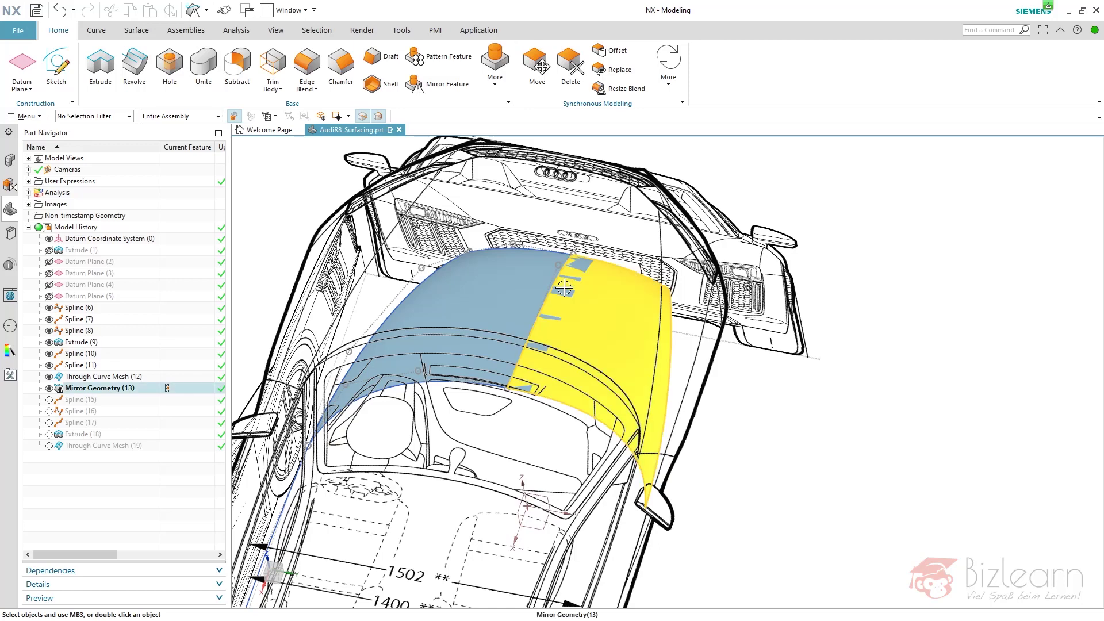
Step: Hide the extruded centre sheet and the centre spline so only the two hood halves show along the middle
left_click(48, 342)
left_click(549, 294)
key("ctrl+b")
scroll(567, 434, "down", 3)
middle_click_drag(522, 425, 562, 414)
scroll(532, 335, "up", 4)
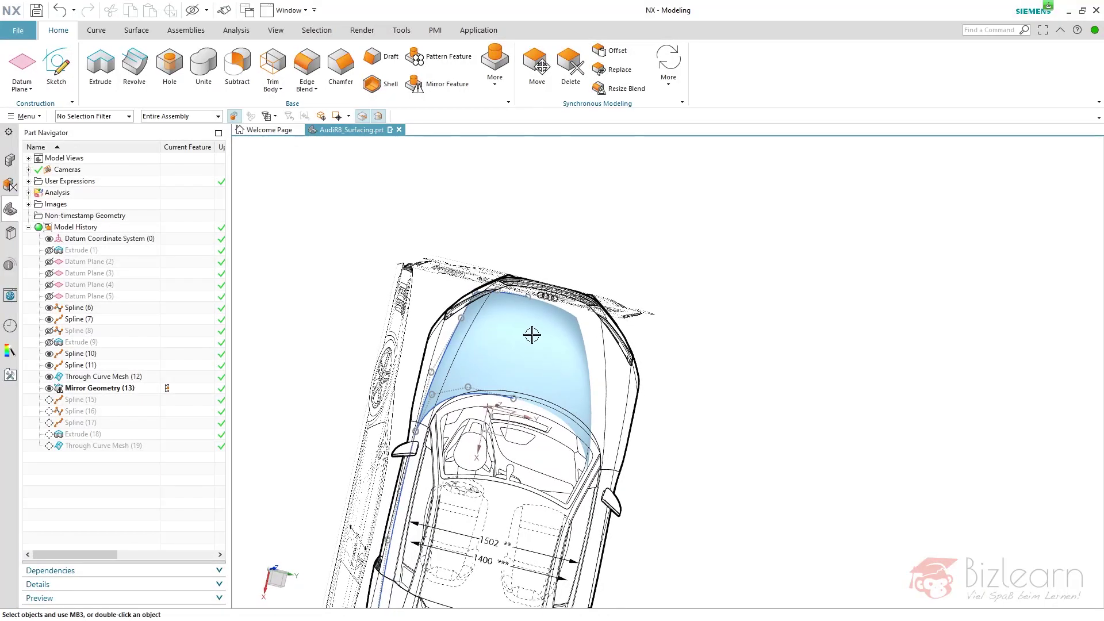
middle_click_drag(547, 343, 554, 315)
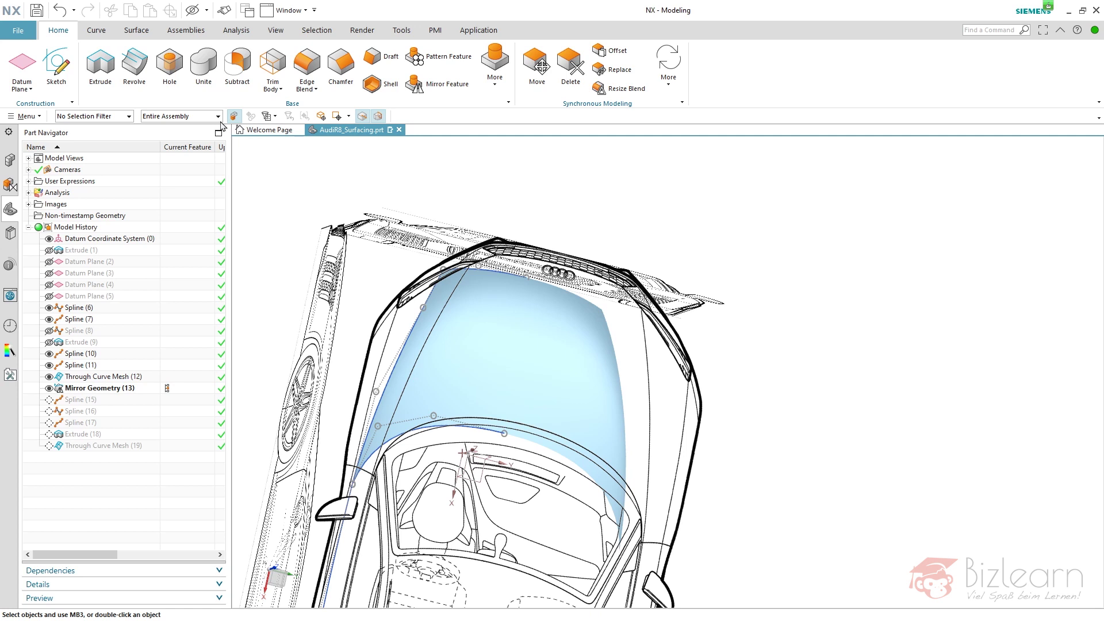
Step: Check surface continuity between the original and mirrored hood halves, first for G0 (Position) and then for G1 (Tangent) only
left_click(236, 30)
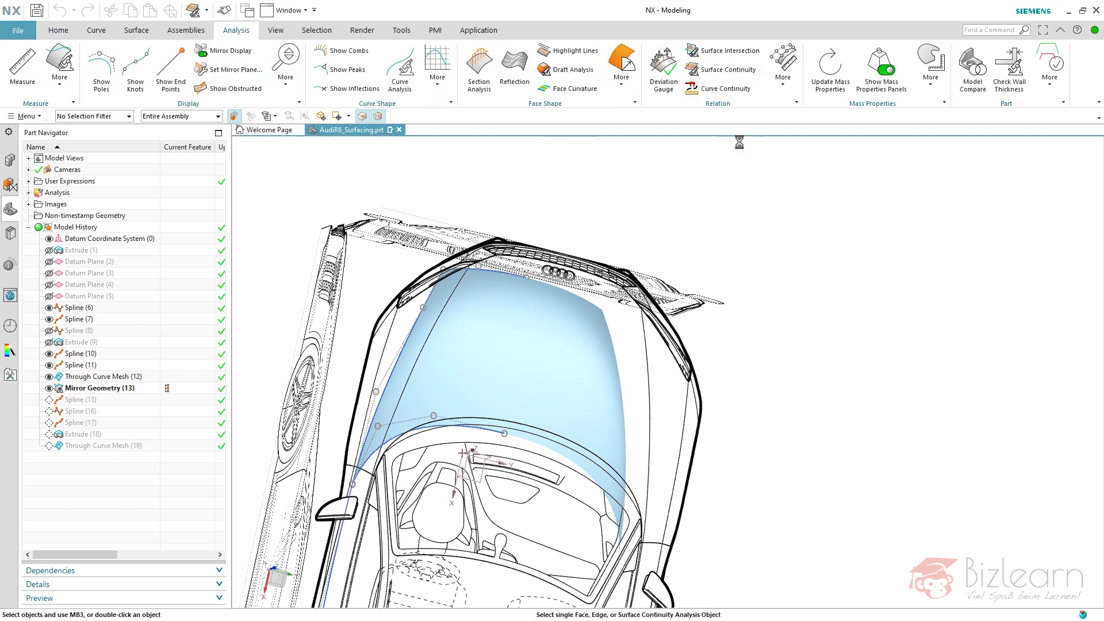
left_click(726, 69)
left_click(514, 348)
left_click(525, 361)
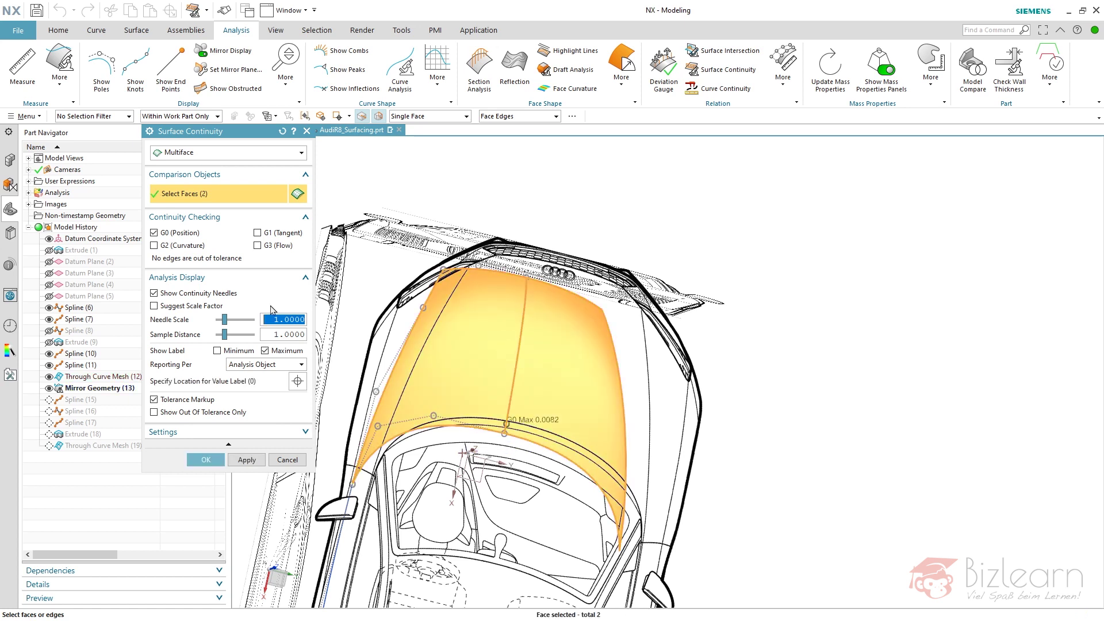
left_click(172, 233)
left_click(258, 234)
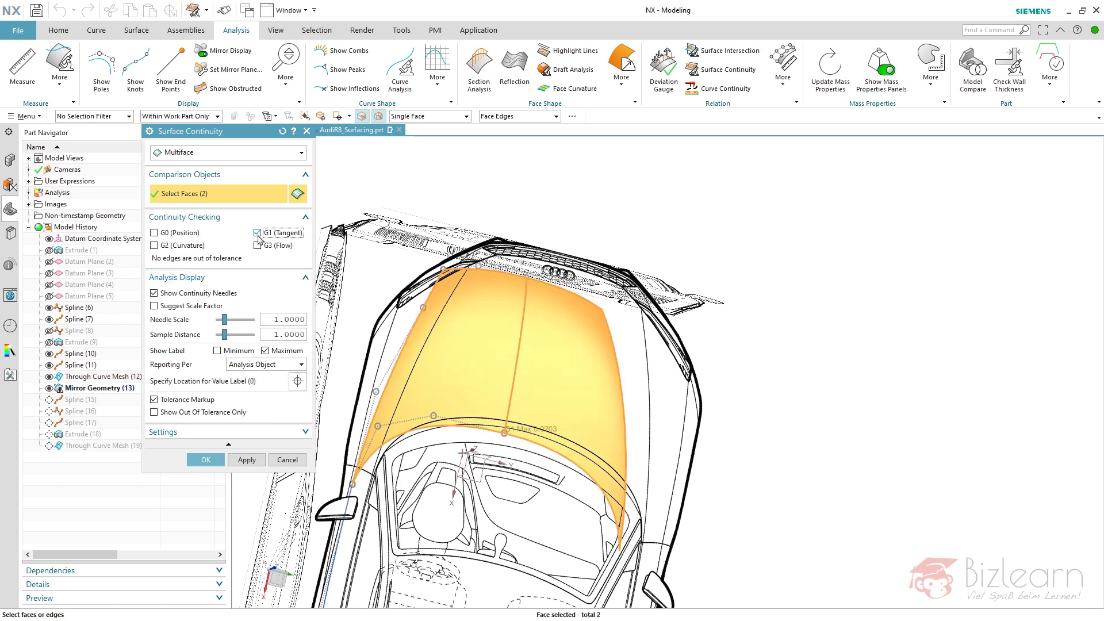
middle_click_drag(454, 335, 456, 323)
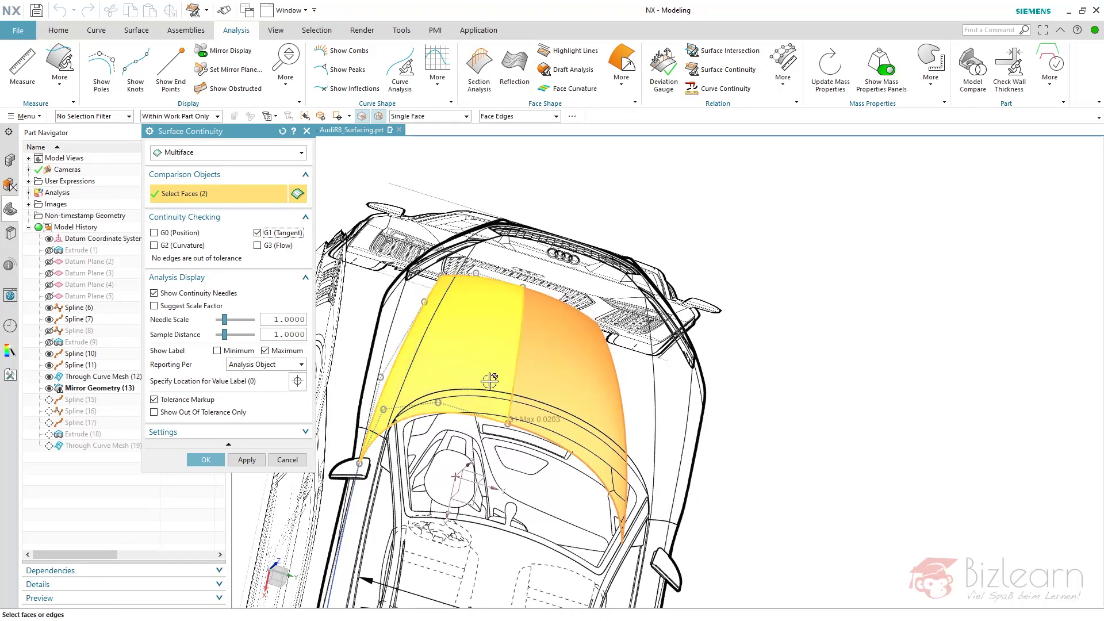
Step: Check only G2 (Curvature) continuity between the two hood halves and discard the analysis
left_click(257, 233)
left_click(154, 246)
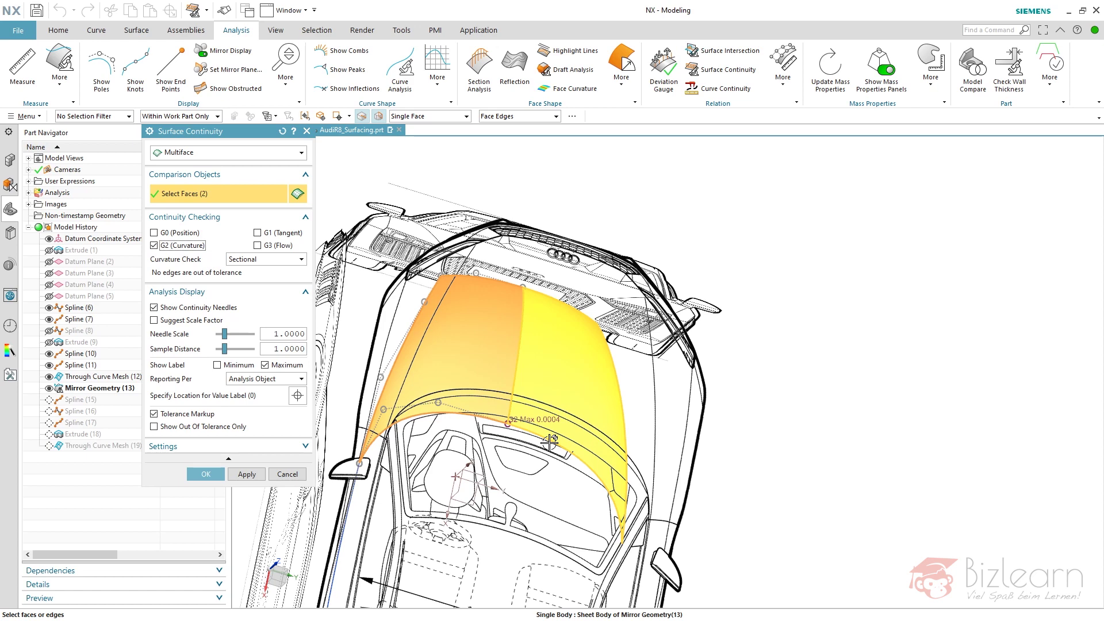
middle_click_drag(549, 442, 505, 399)
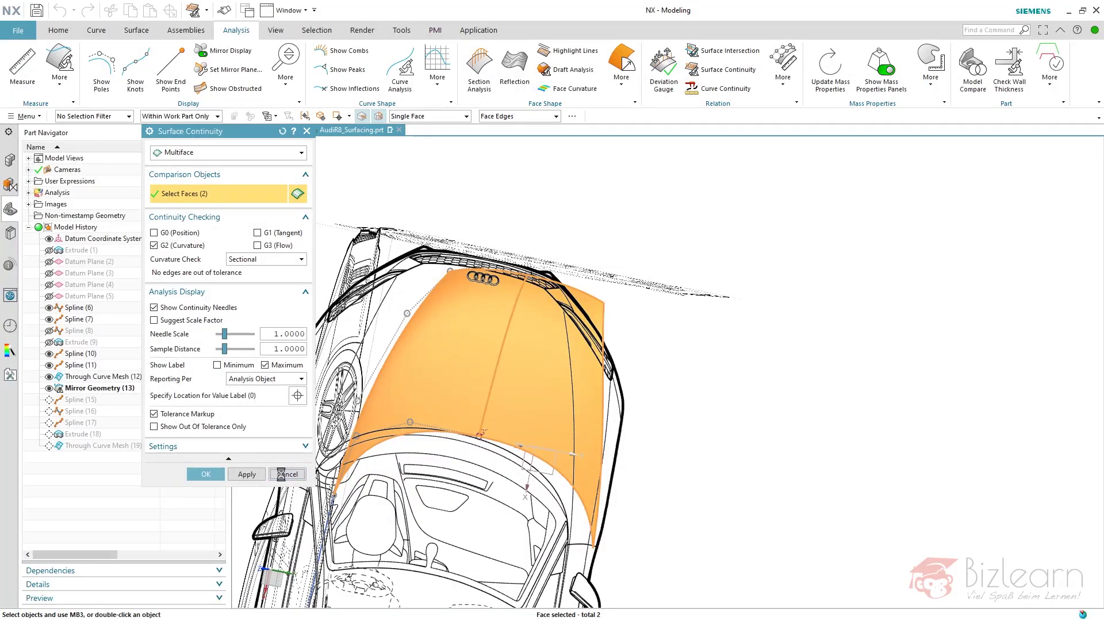
left_click(288, 474)
Step: Display poles and knots on both hood halves, examine the pole layout from several angles, and turn the displays off
left_click(446, 333)
left_click(533, 362)
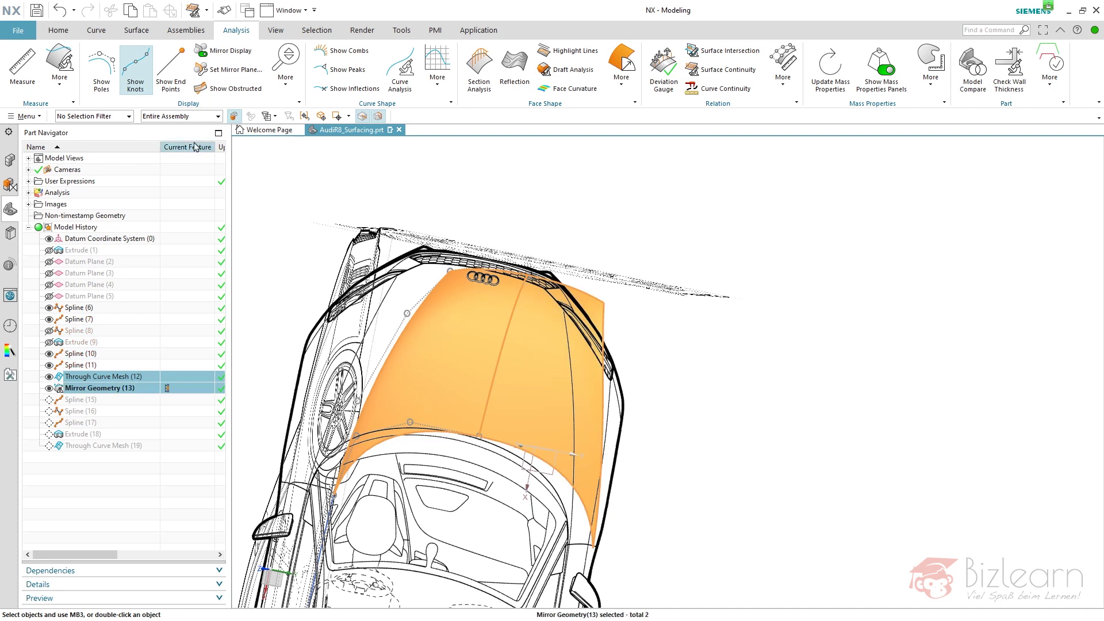
left_click(112, 88)
left_click(138, 89)
middle_click_drag(464, 362, 511, 385)
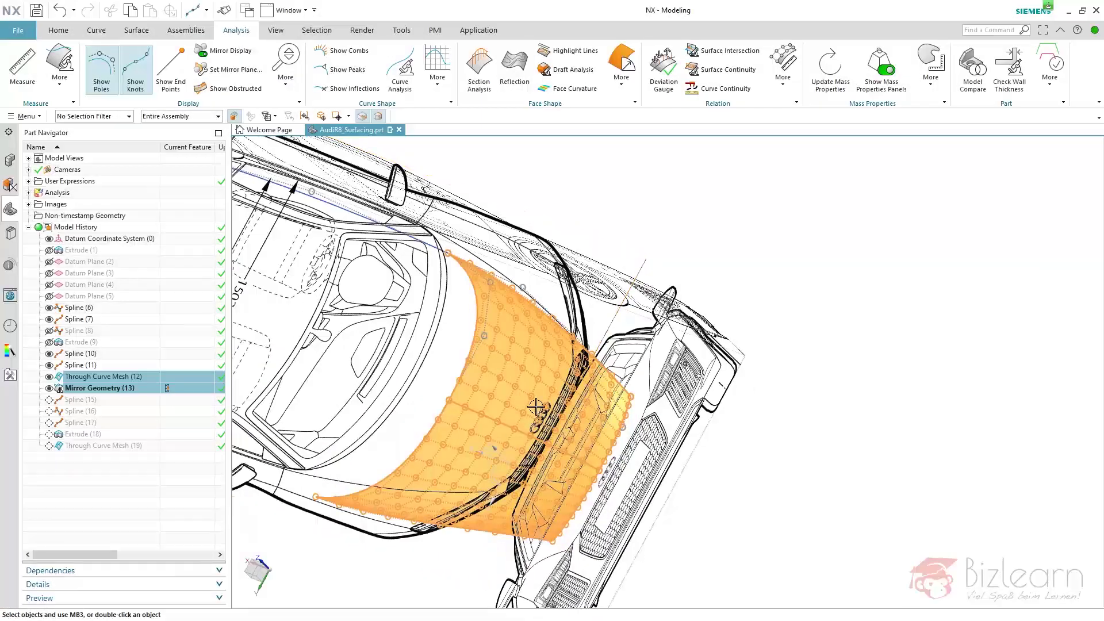
scroll(485, 448, "up", 2)
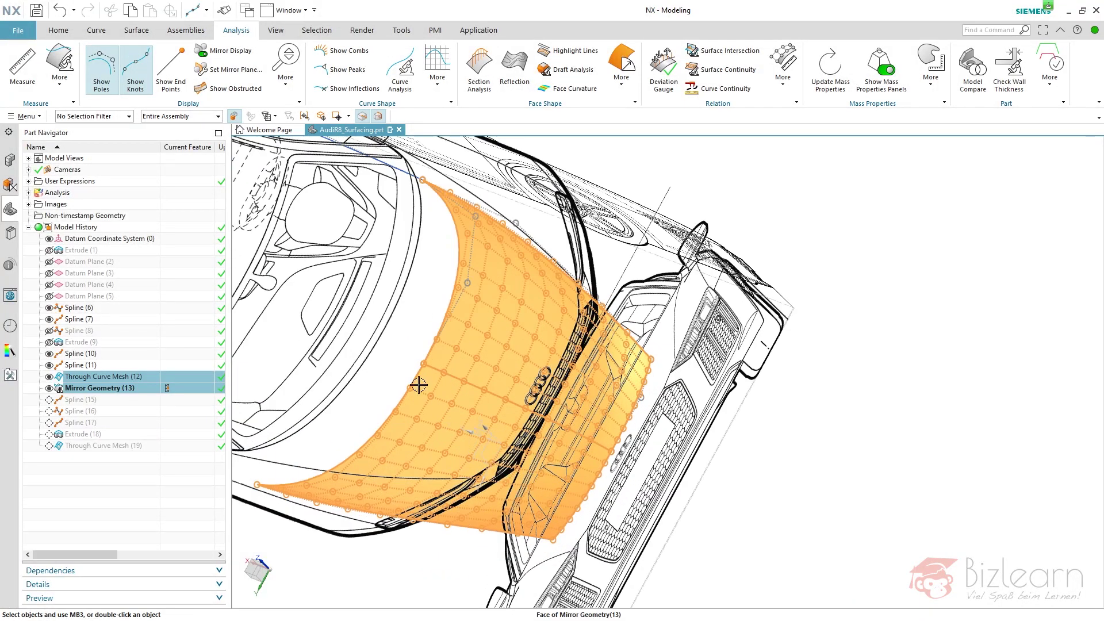
middle_click_drag(477, 354, 518, 308)
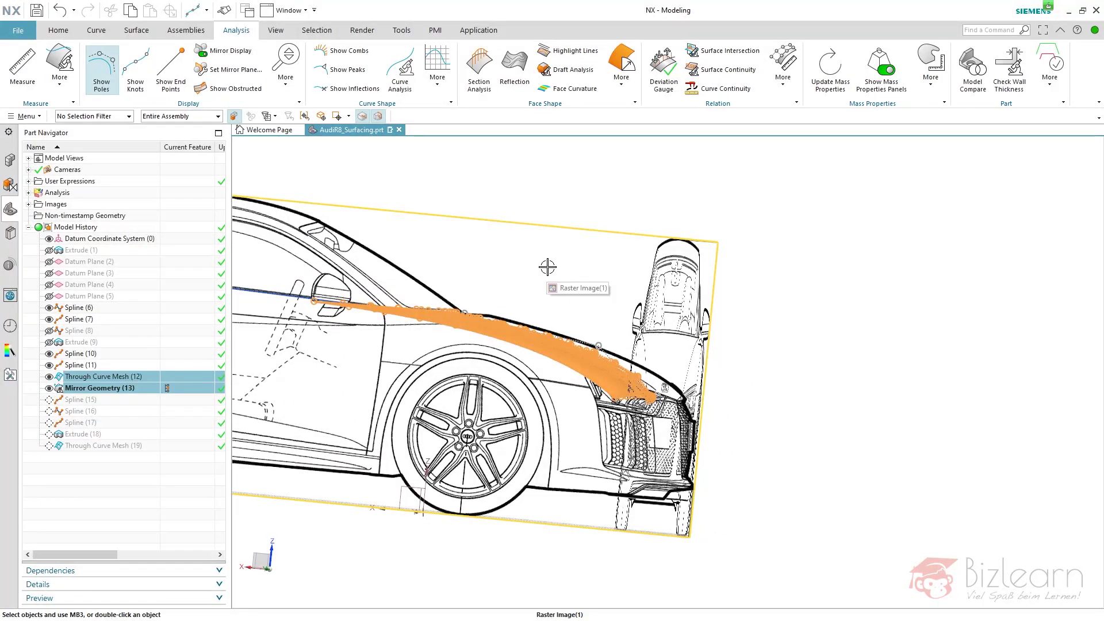
middle_click_drag(529, 362, 502, 383)
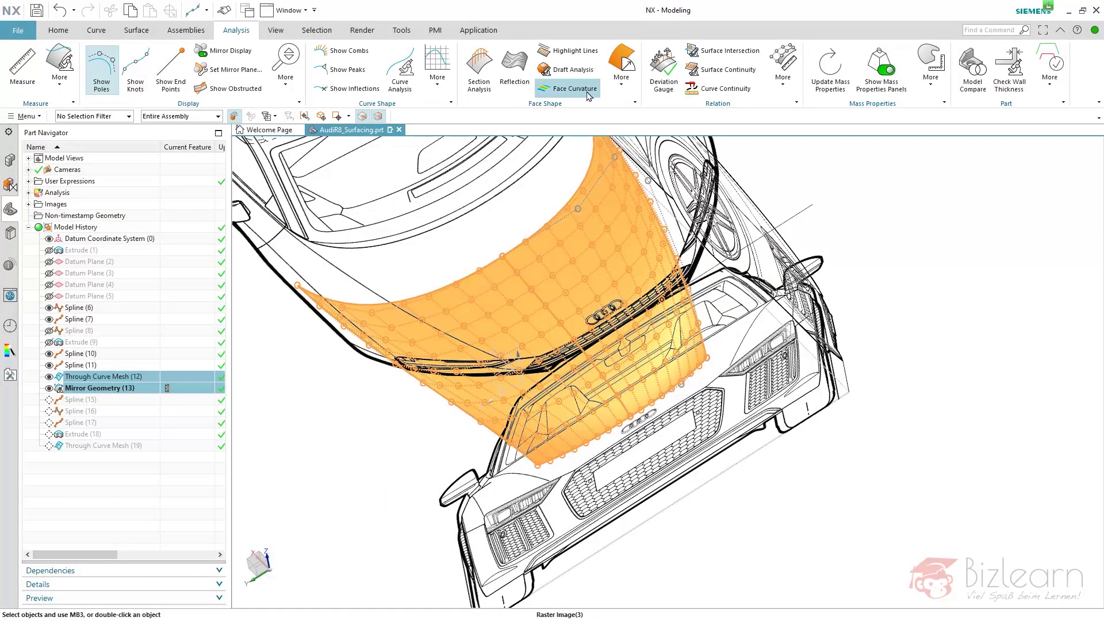
left_click(101, 68)
Step: Inspect the original hood half with a Gaussian face curvature color plot, adjust its range percentage, and discard the analysis
left_click(565, 91)
left_click(528, 328)
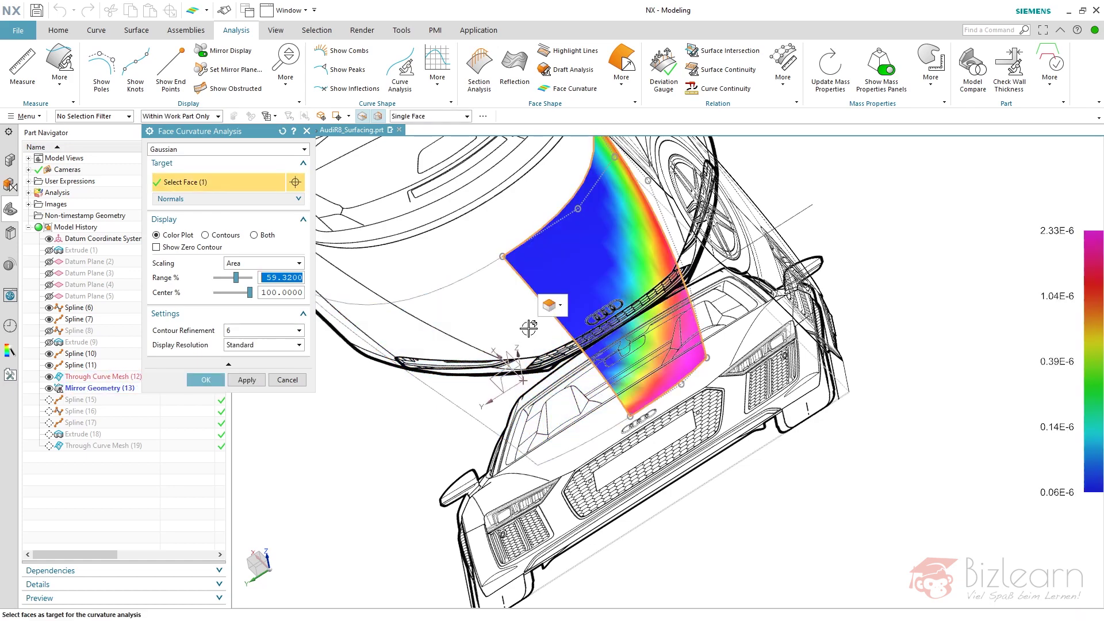
scroll(579, 301, "up", 2)
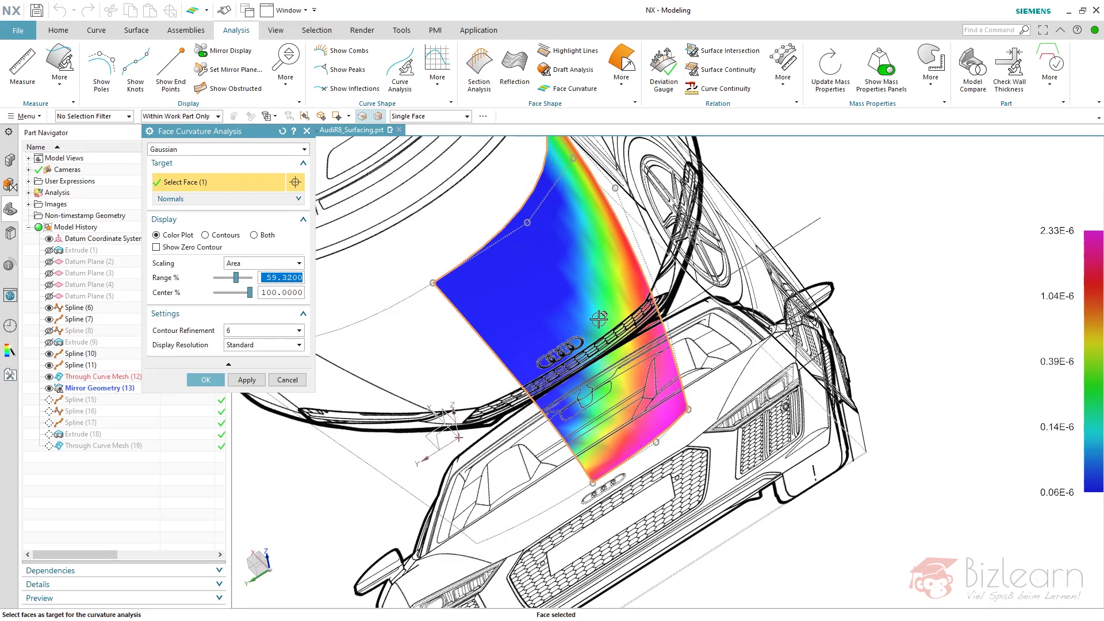
middle_click_drag(594, 295, 573, 255)
middle_click_drag(556, 292, 660, 214)
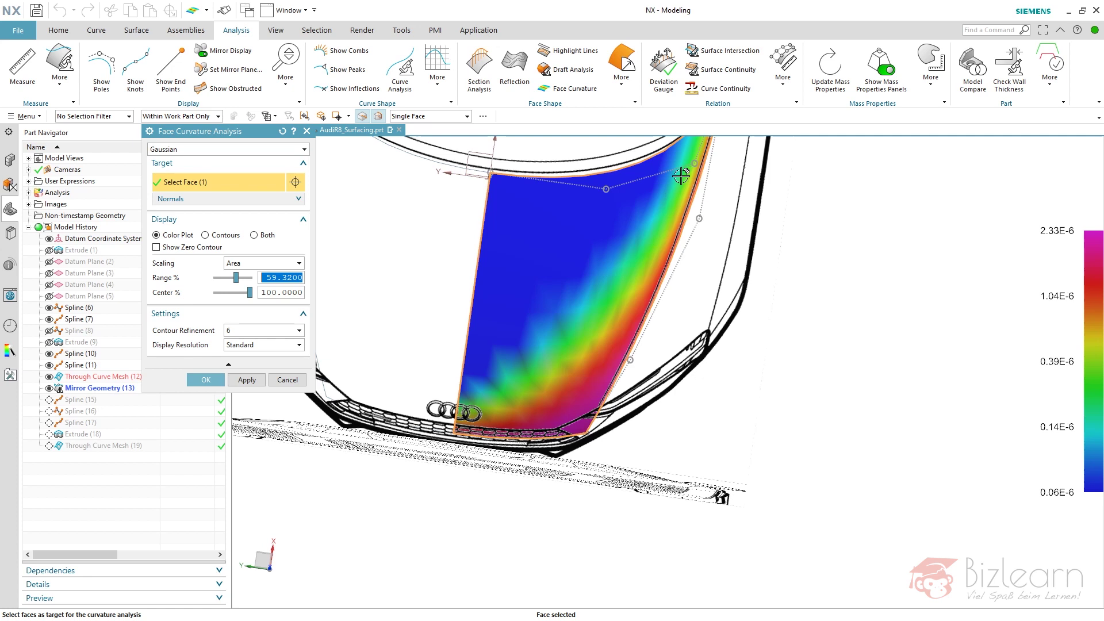
middle_click_drag(681, 176, 596, 319)
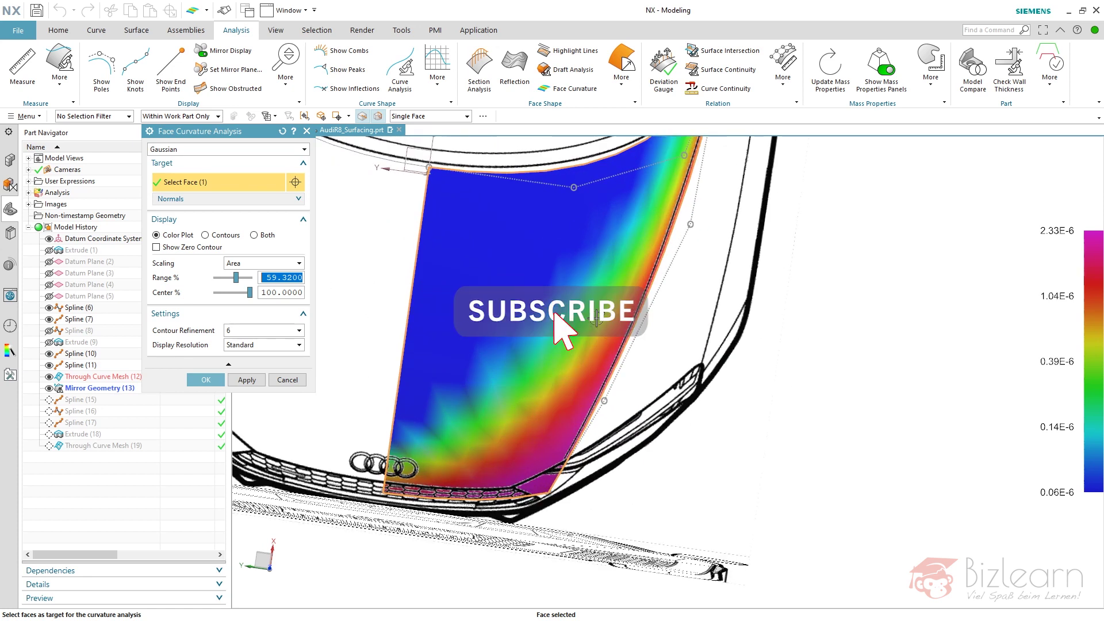
left_click_drag(235, 278, 239, 290)
left_click(288, 380)
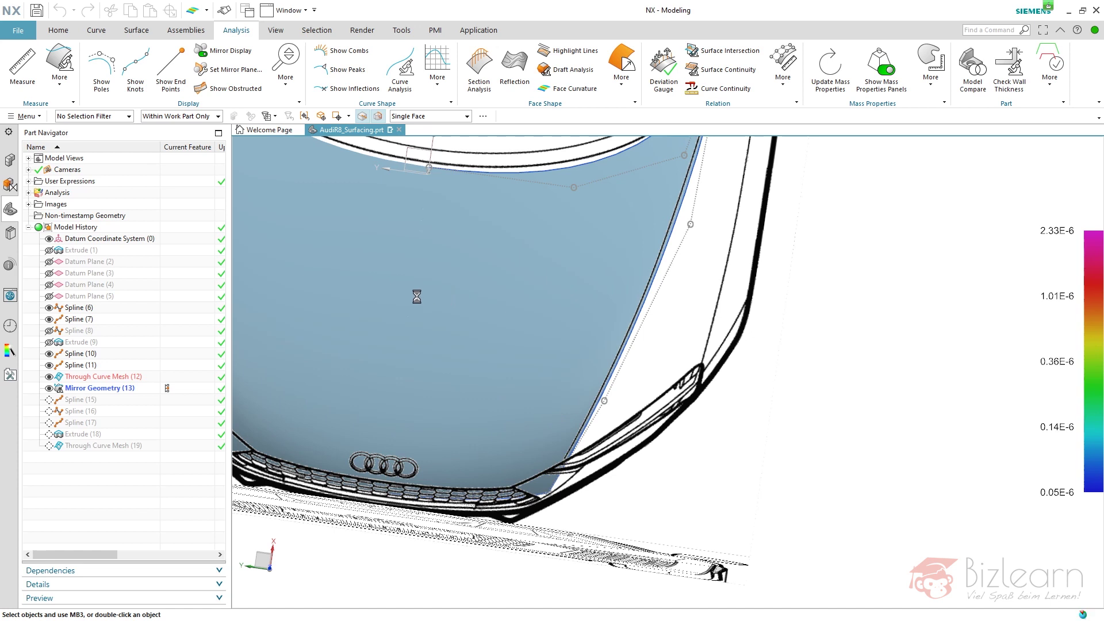
Step: Run a Reflection analysis on both hood halves and inspect them with the grey stripe and orange sunset scene images
left_click(514, 68)
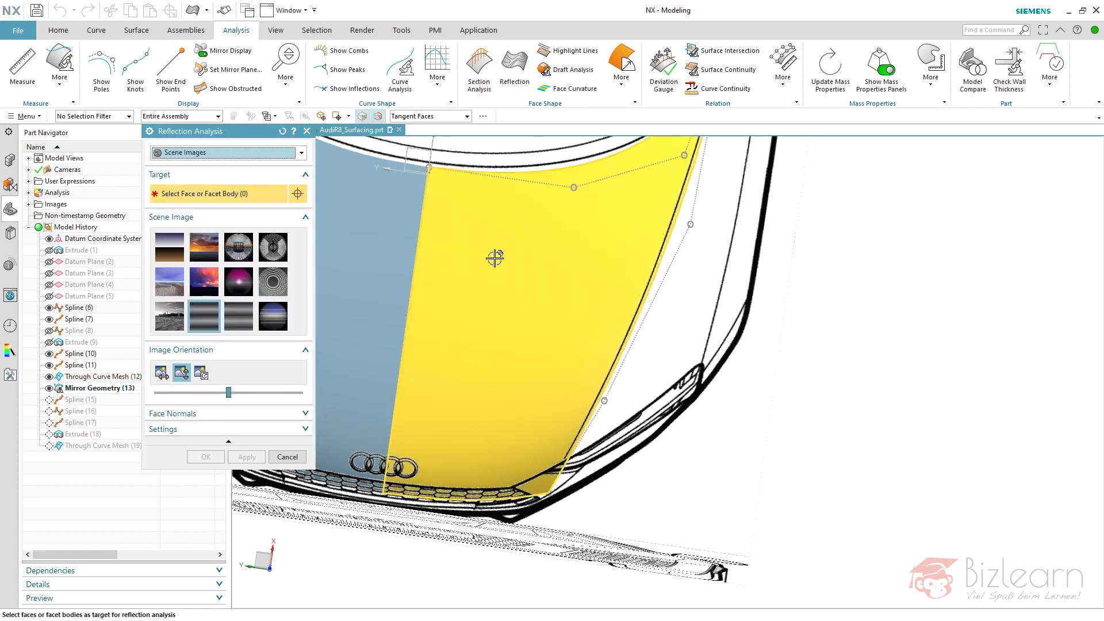
left_click(494, 252)
left_click(389, 266)
middle_click_drag(463, 343, 496, 292)
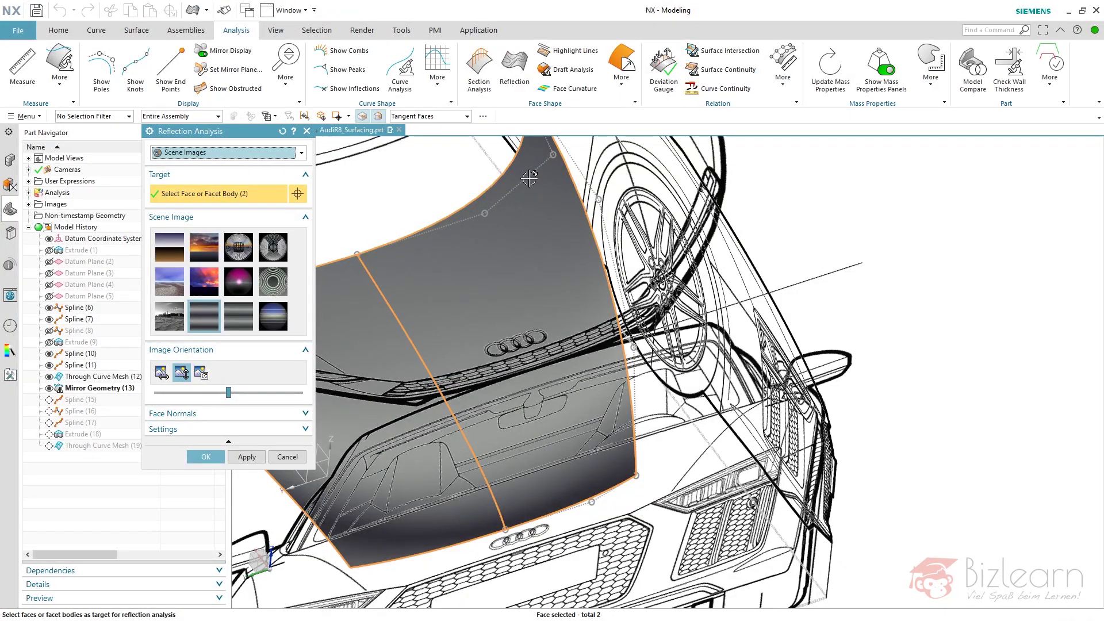
middle_click_drag(504, 342, 519, 349)
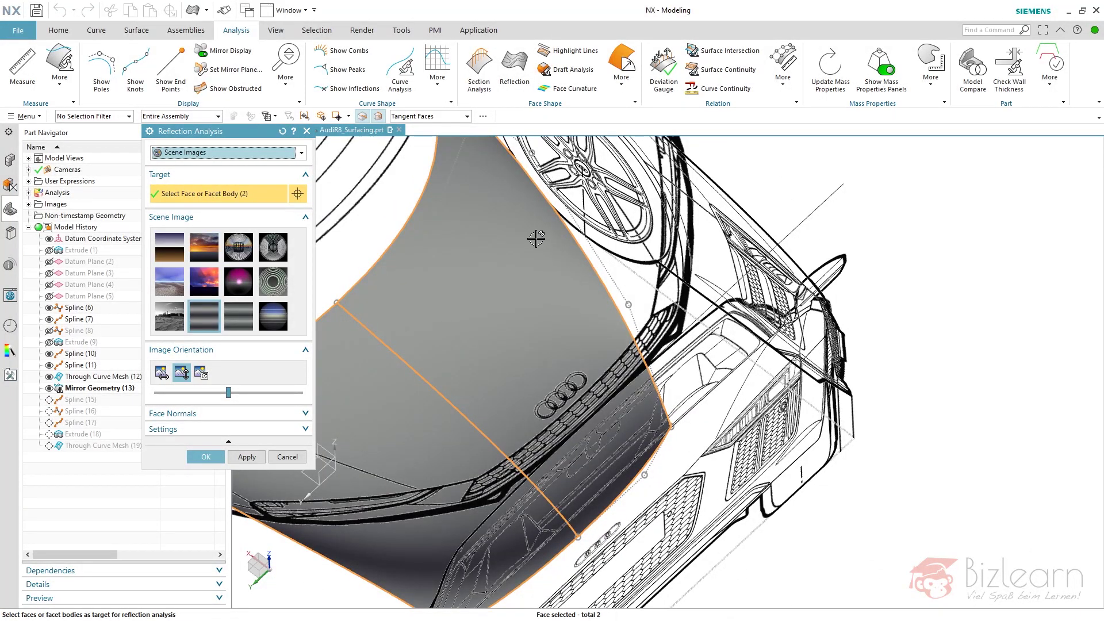
left_click(204, 246)
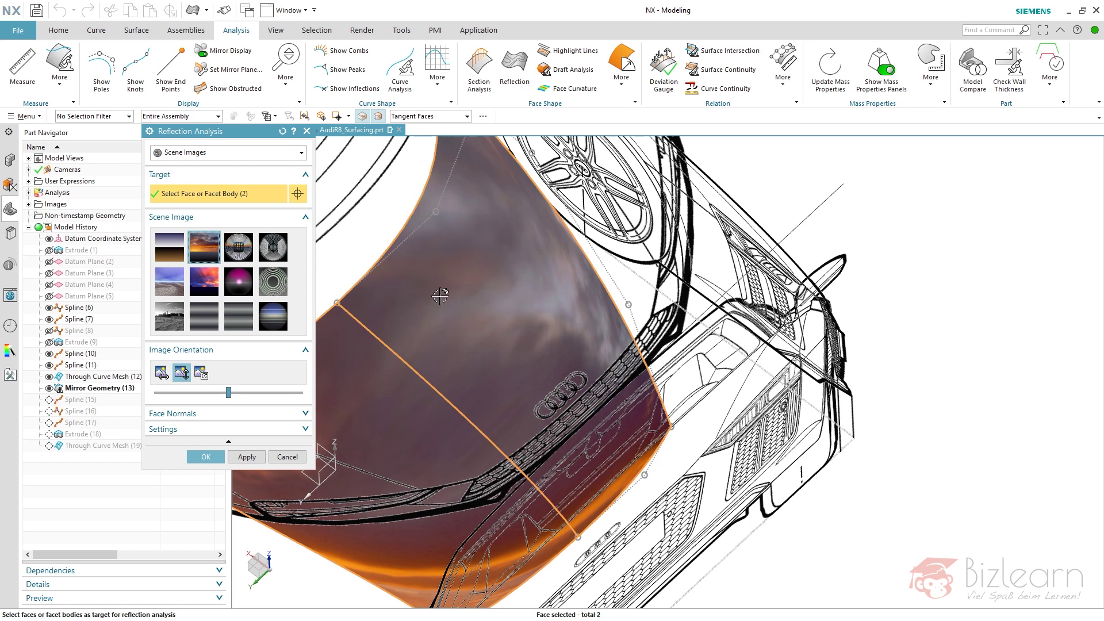
Step: Switch the hood's reflection type to Line Images and examine how the lines flow across the centre seam
left_click(223, 153)
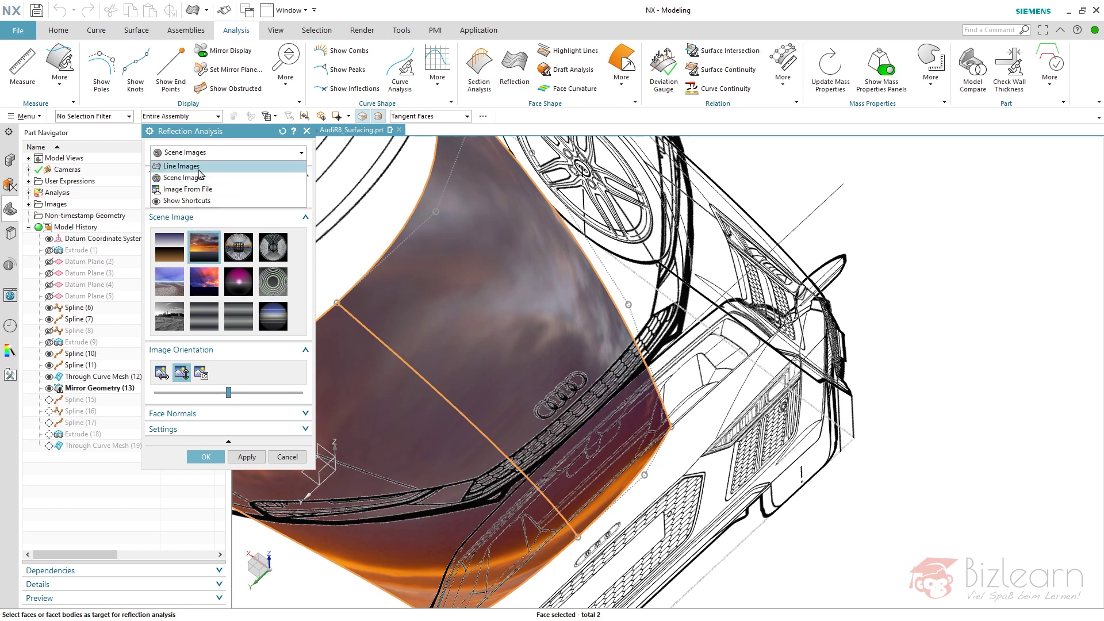
left_click(200, 168)
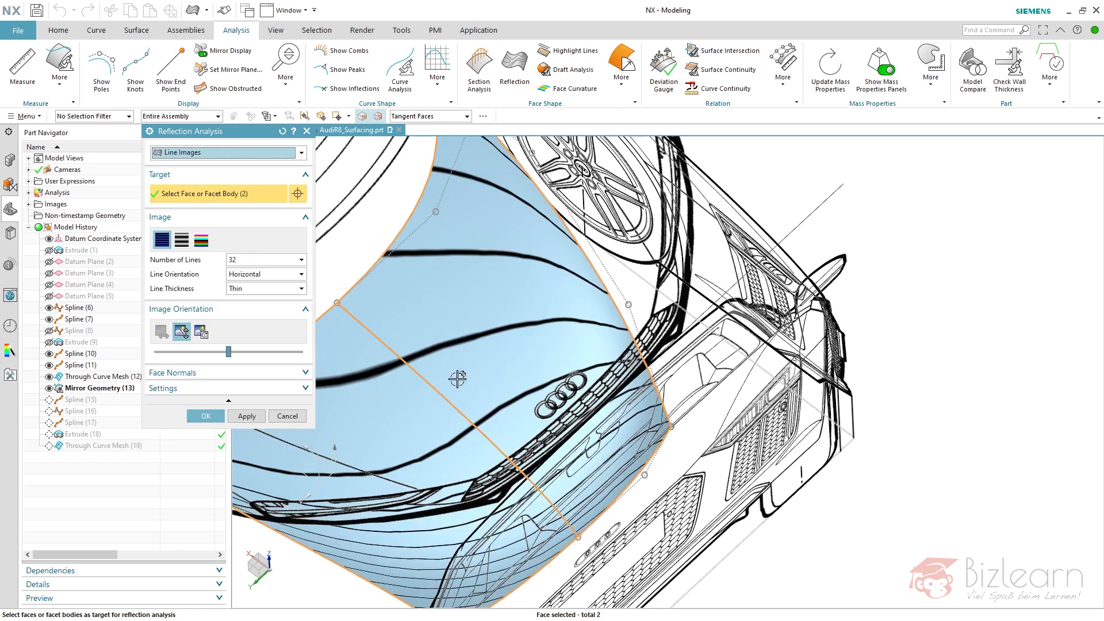
mouse_move(467, 380)
middle_mouse_down()
mouse_move(475, 384)
mouse_move(460, 368)
middle_mouse_up()
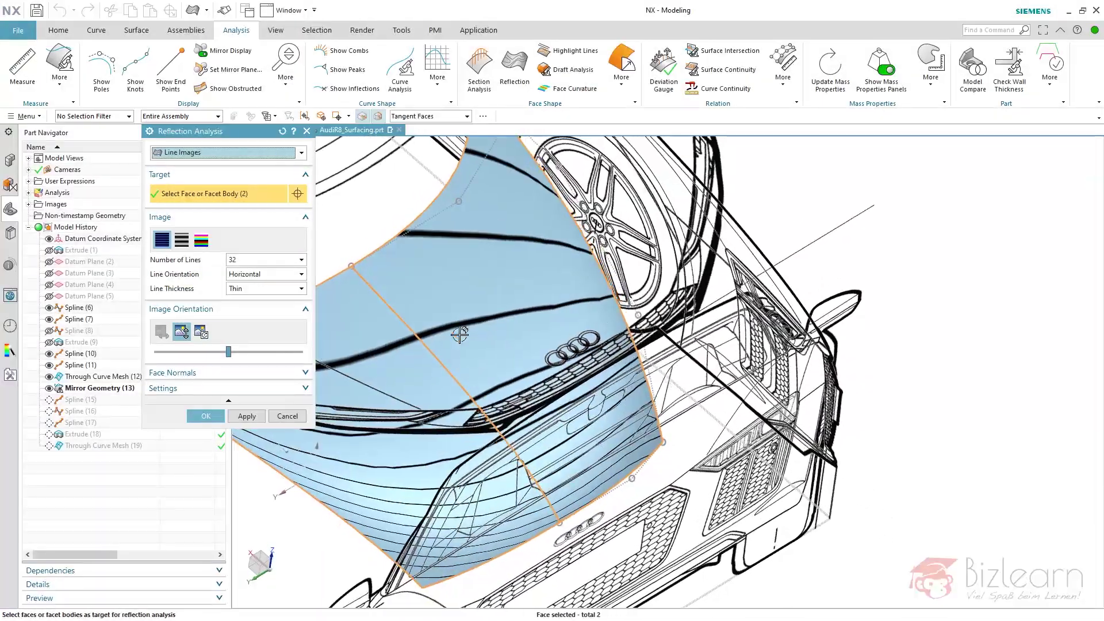
scroll(409, 341, "up", 4)
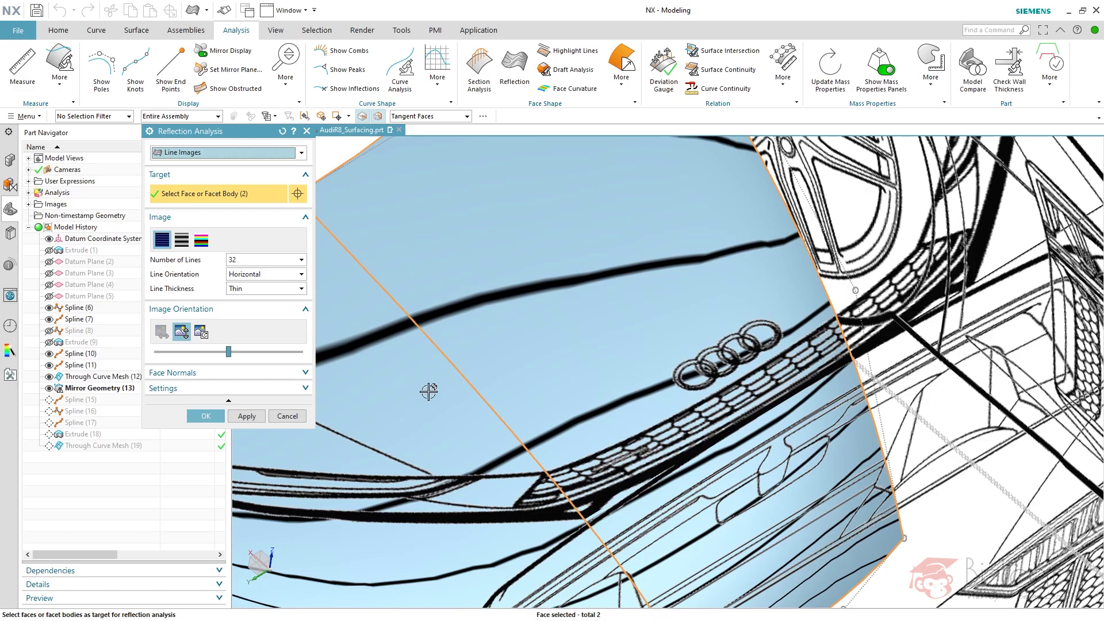
scroll(500, 351, "down", 4)
mouse_move(506, 352)
middle_mouse_down()
mouse_move(493, 355)
mouse_move(497, 343)
middle_mouse_up()
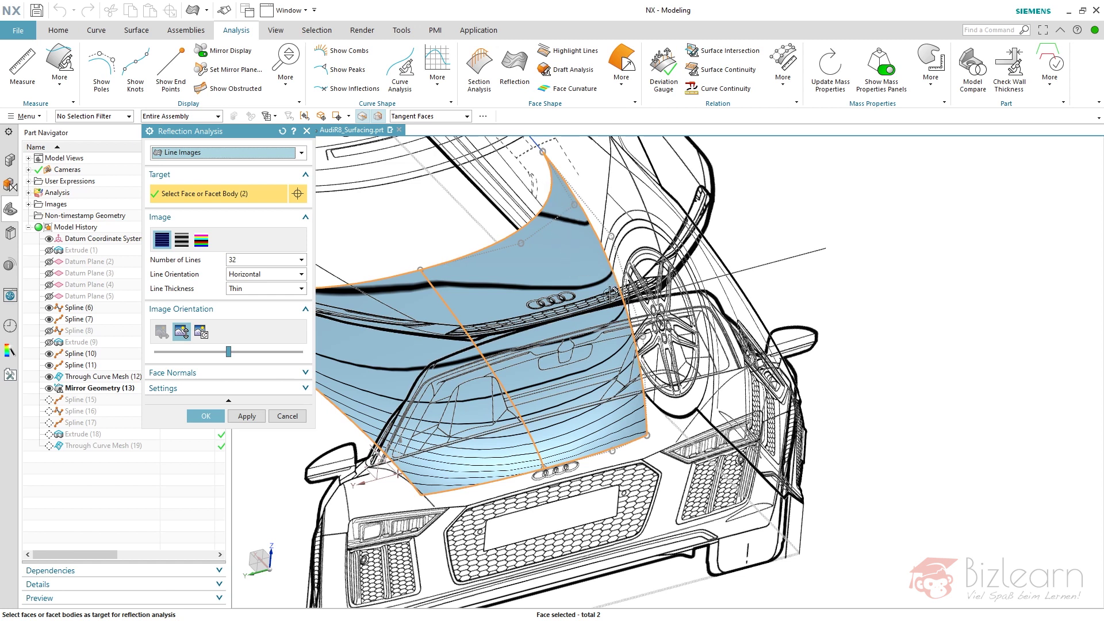
Step: Inspect the hood's reflection lines from the front of the car and in the trimetric view, and discard the analysis
key("ctrl+alt+l")
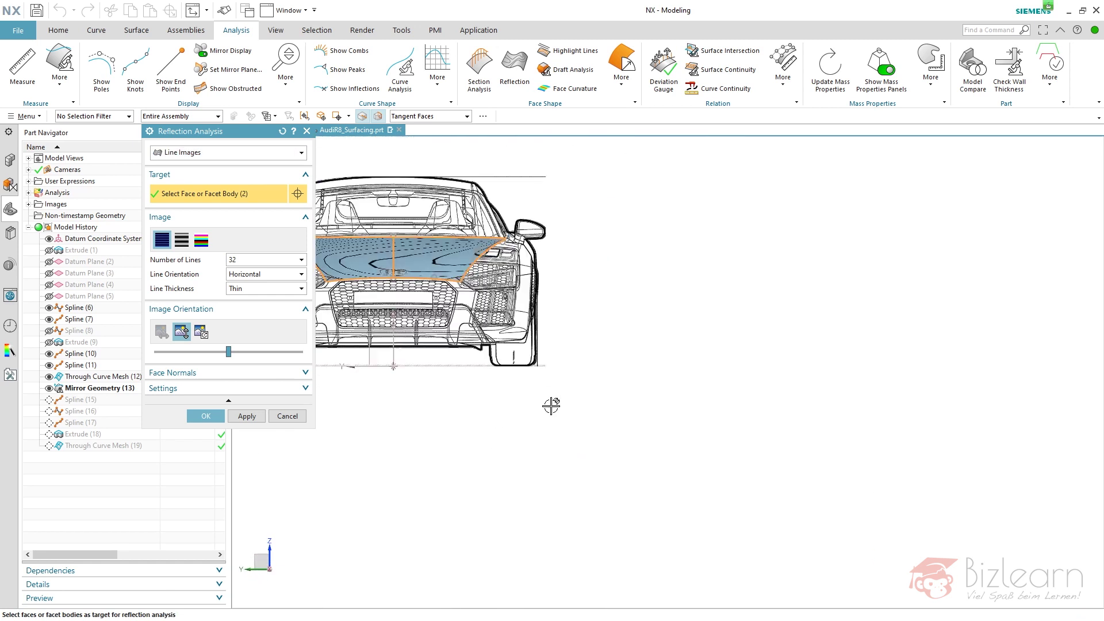
scroll(517, 241, "up", 4)
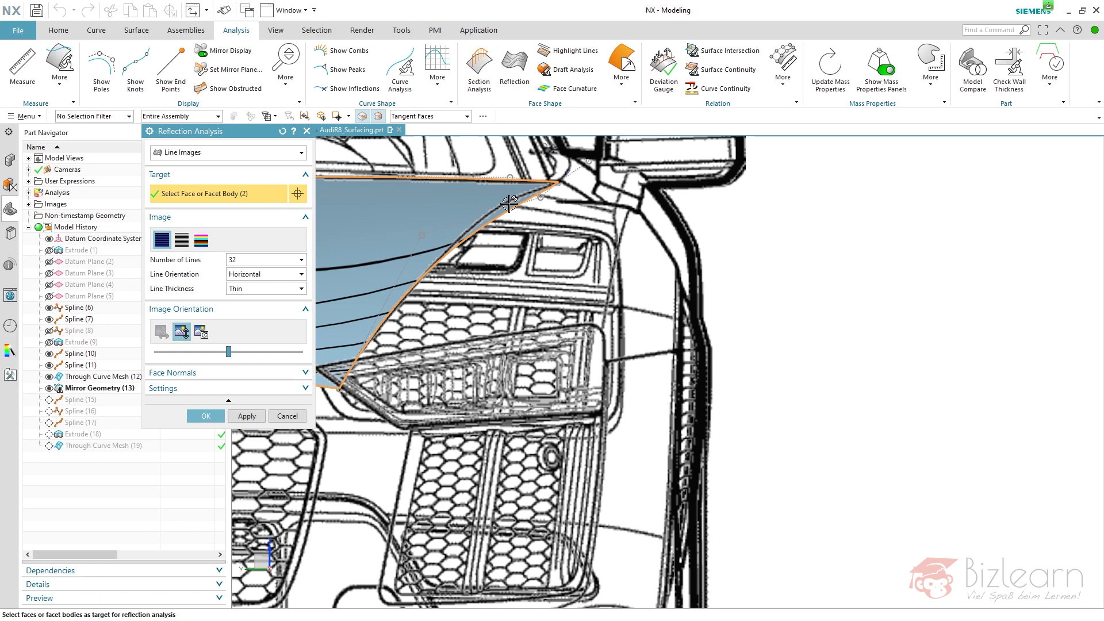
scroll(635, 308, "down", 5)
scroll(628, 352, "down", 3)
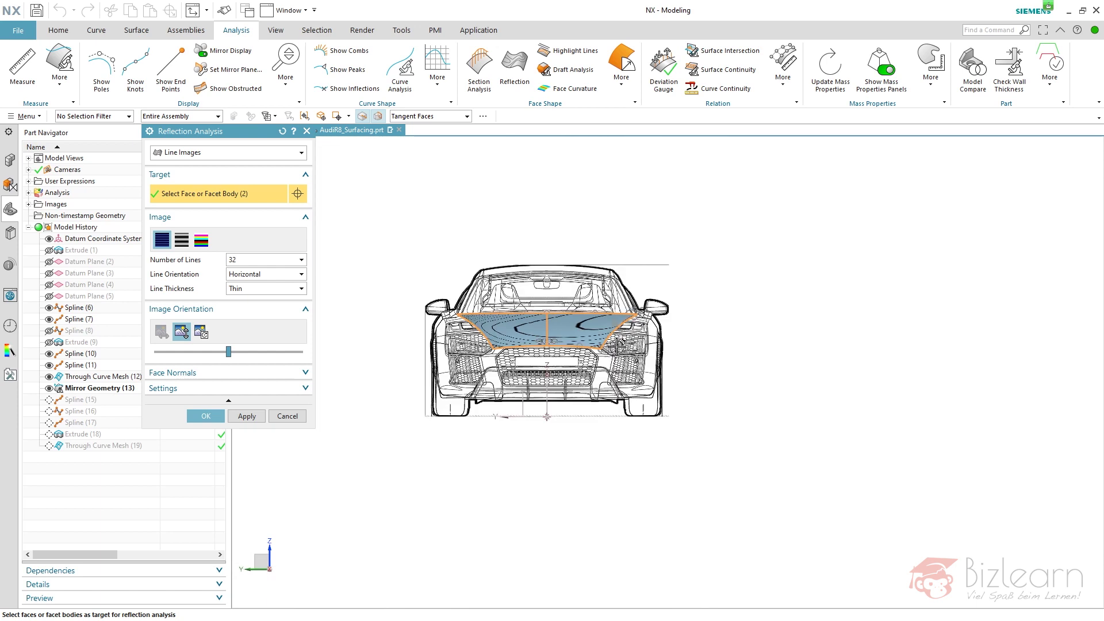
key("Home")
scroll(571, 349, "up", 3)
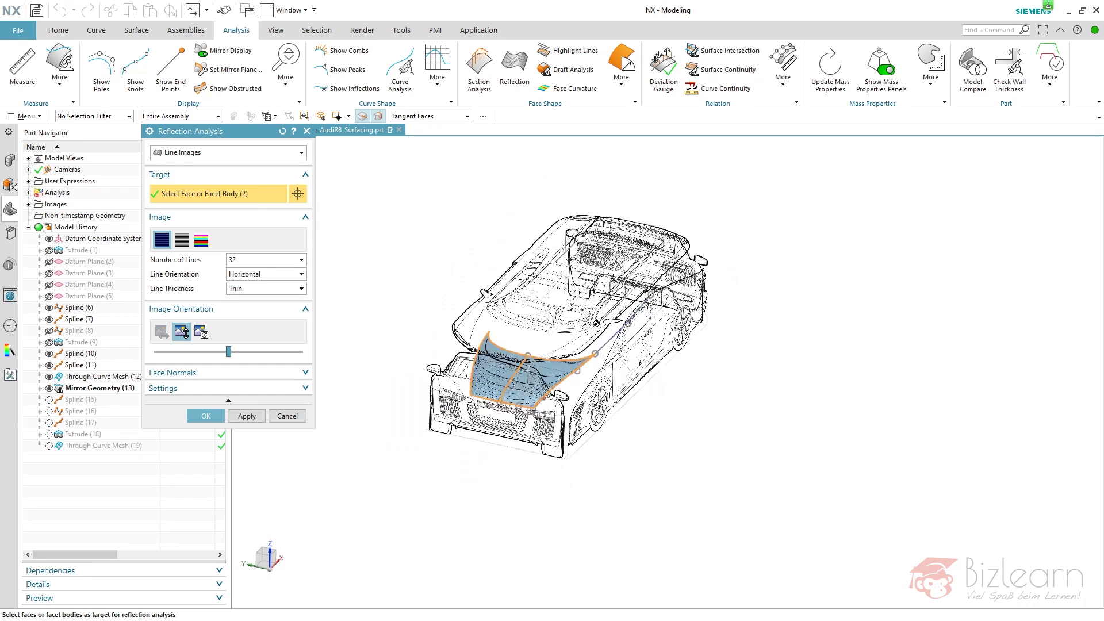
scroll(501, 391, "up", 2)
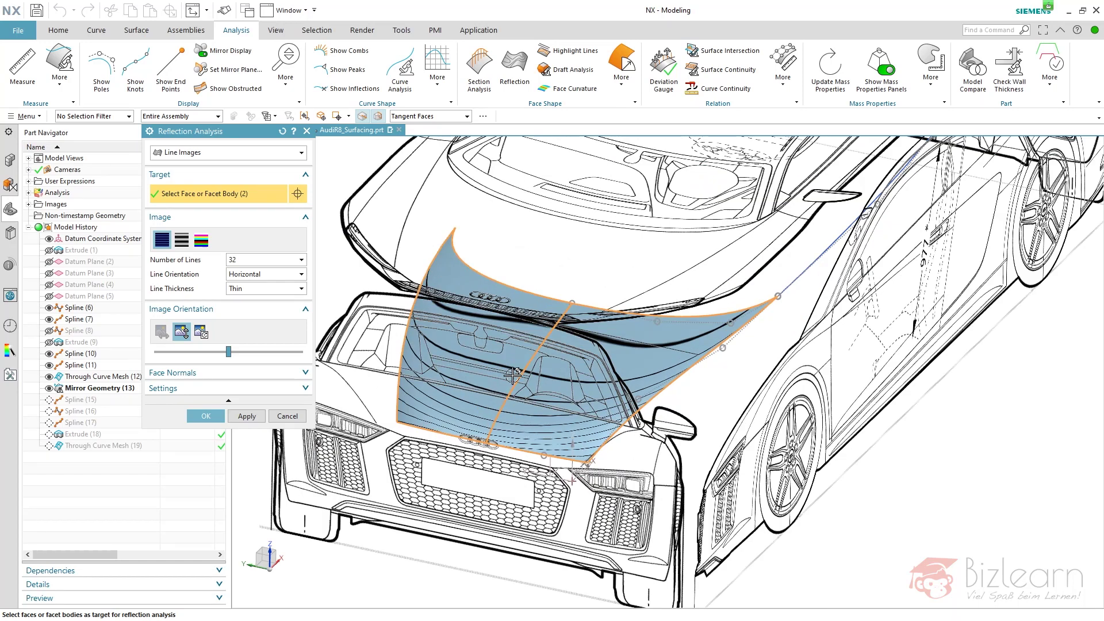
left_click(287, 416)
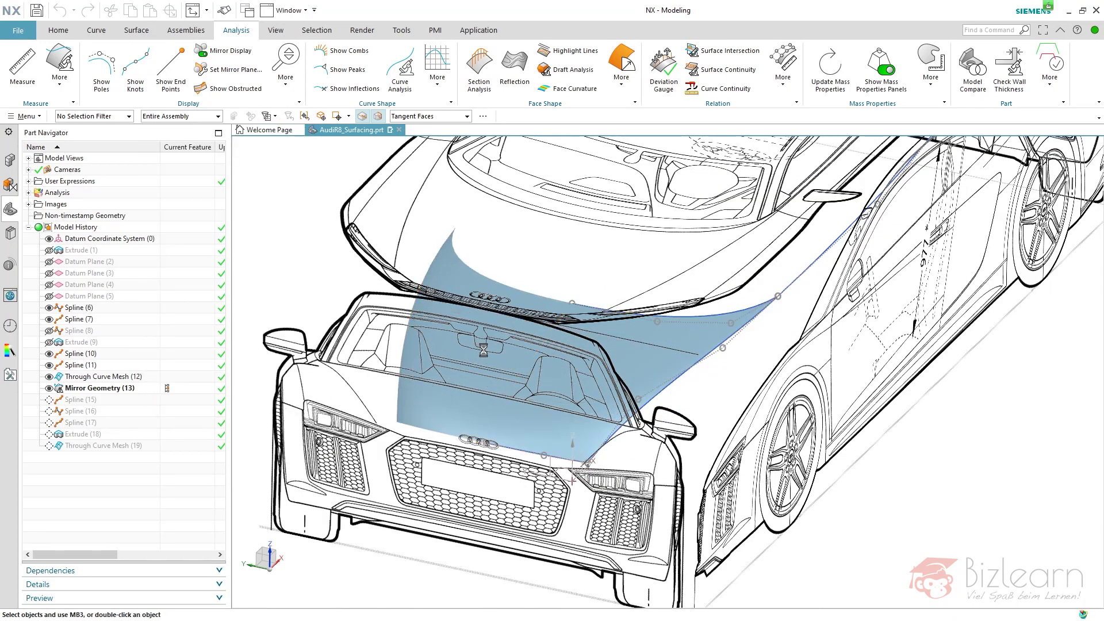
Step: Examine the complete mirrored hood against the car's reference images from several oblique angles and from straight ahead
middle_click_drag(480, 351, 499, 366)
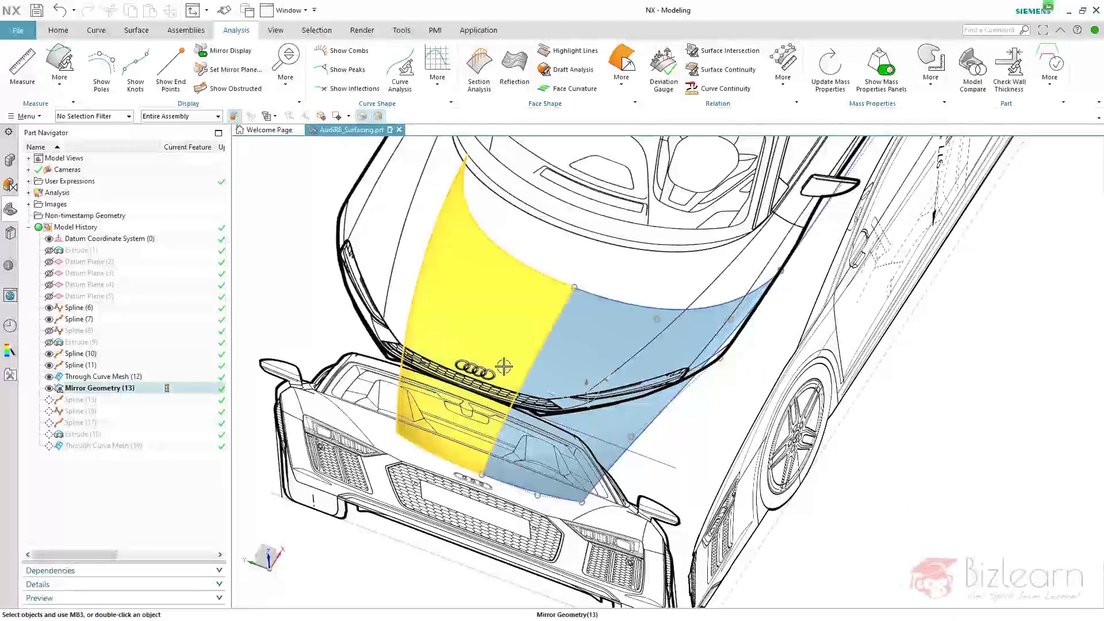
scroll(493, 369, "down", 2)
scroll(488, 373, "up", 2)
mouse_move(537, 362)
middle_mouse_down()
mouse_move(569, 345)
mouse_move(546, 347)
middle_mouse_up()
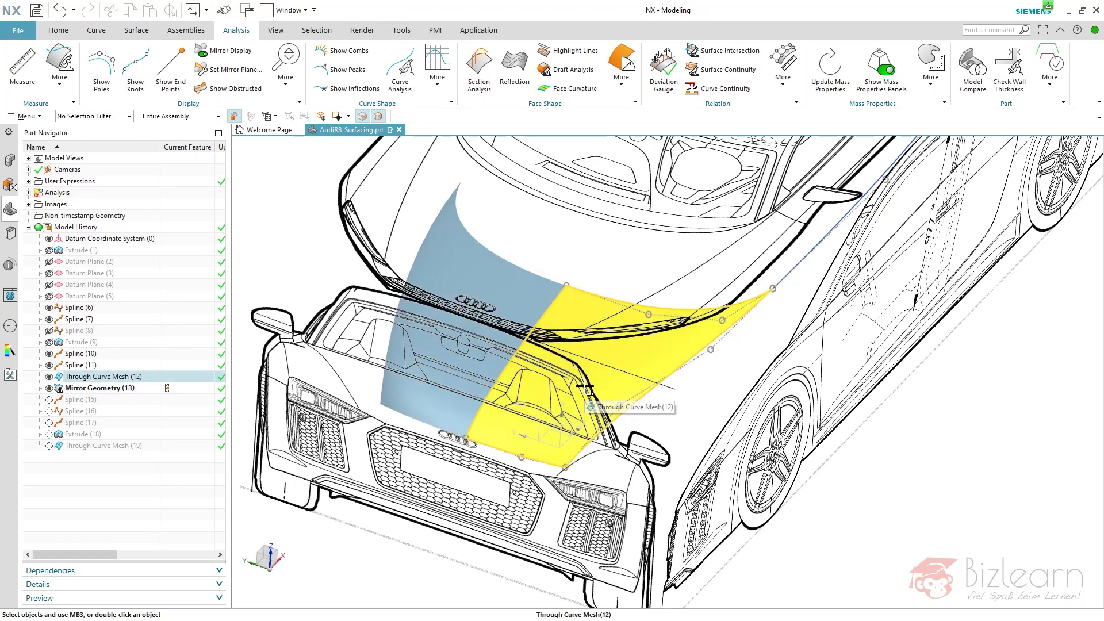
scroll(581, 395, "down", 3)
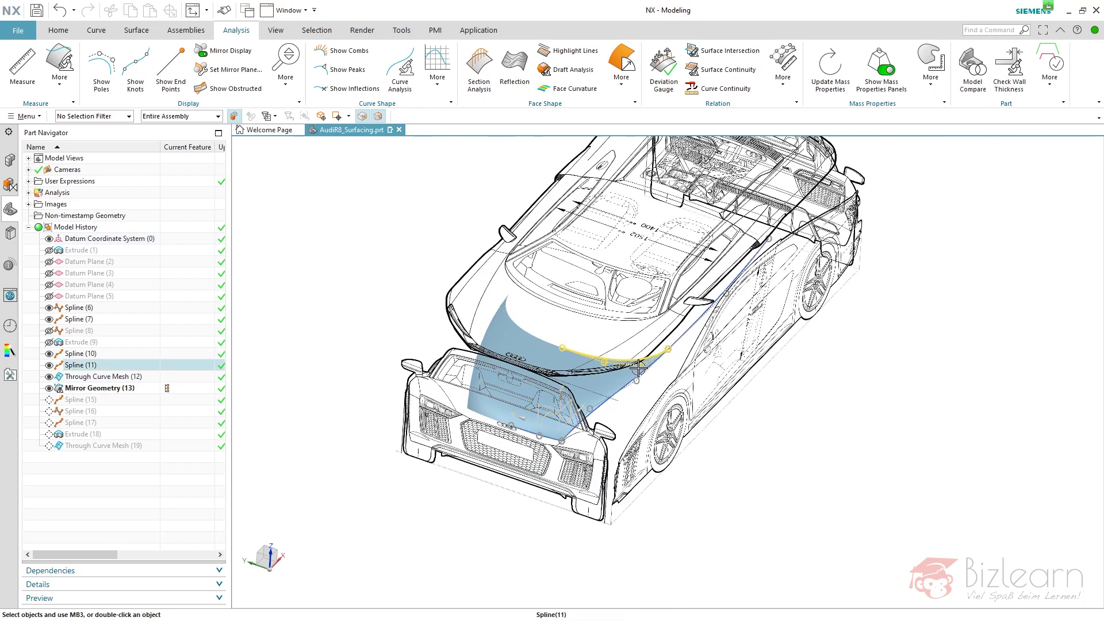
scroll(527, 384, "up", 3)
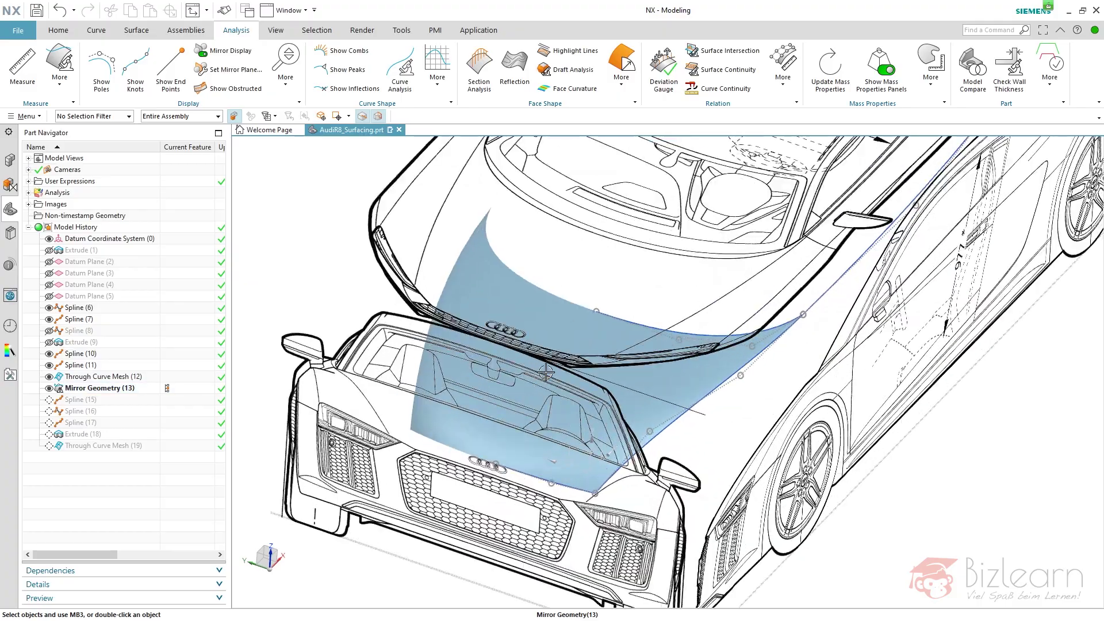
middle_click_drag(547, 368, 584, 375)
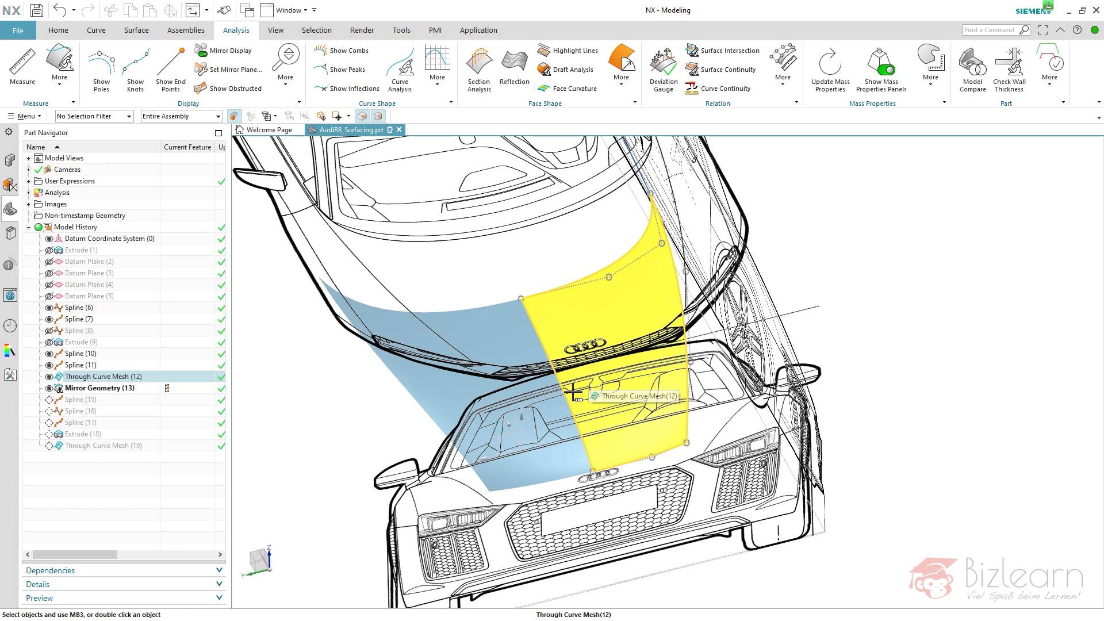
mouse_move(778, 407)
middle_mouse_down()
mouse_move(753, 422)
mouse_move(782, 425)
mouse_move(887, 359)
mouse_move(906, 323)
mouse_move(775, 425)
middle_mouse_up()
key("ctrl+alt+l")
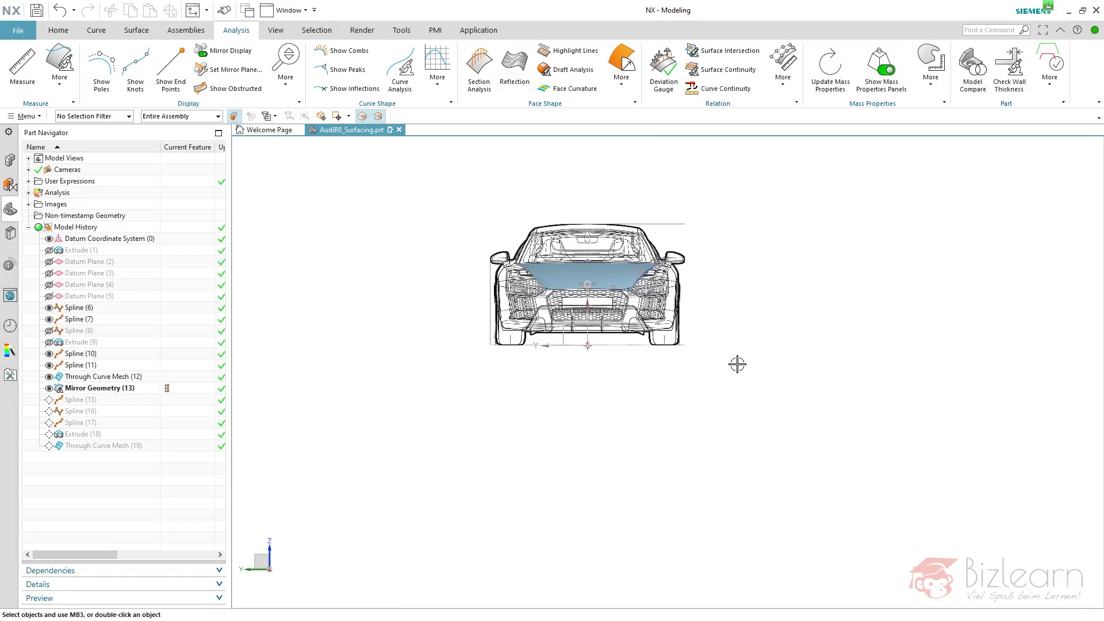
scroll(610, 276, "down", 4)
scroll(584, 270, "up", 2)
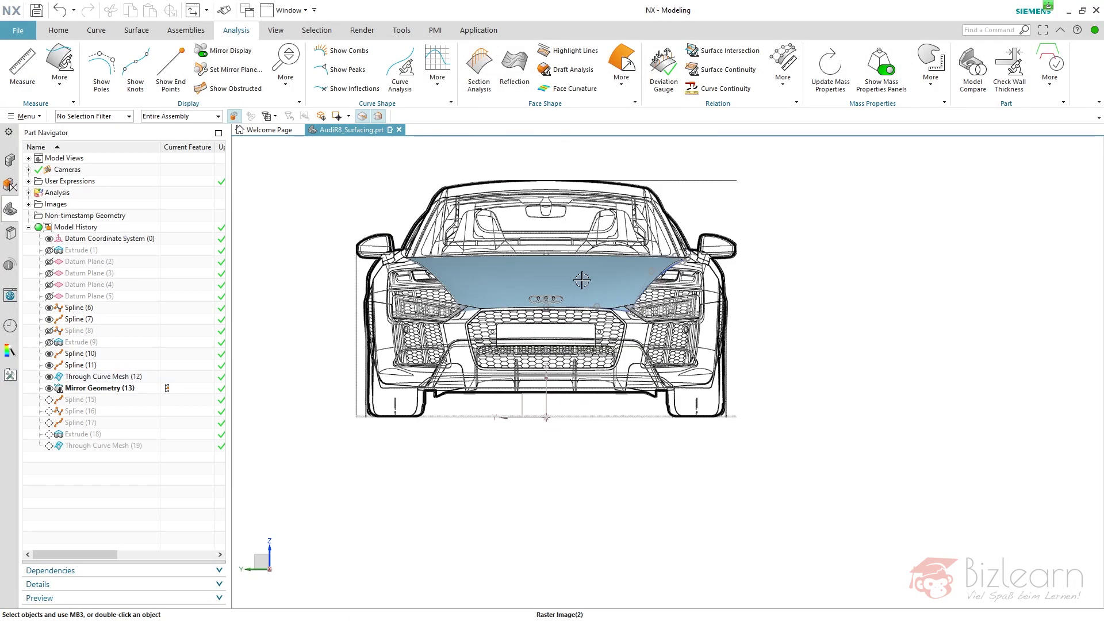
scroll(584, 271, "down", 3)
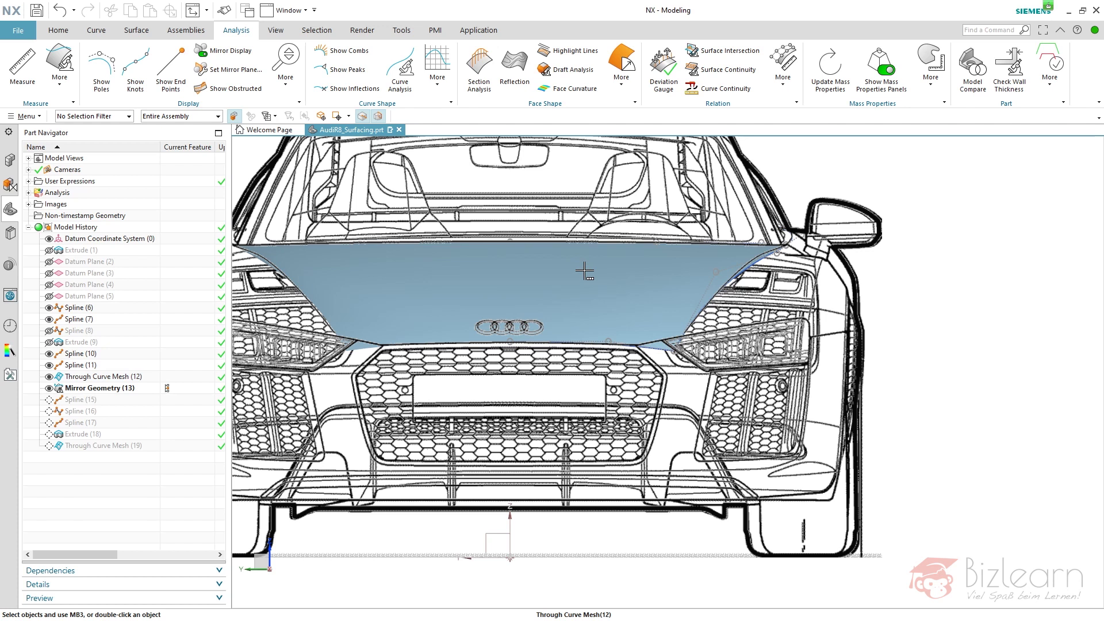
scroll(584, 271, "up", 3)
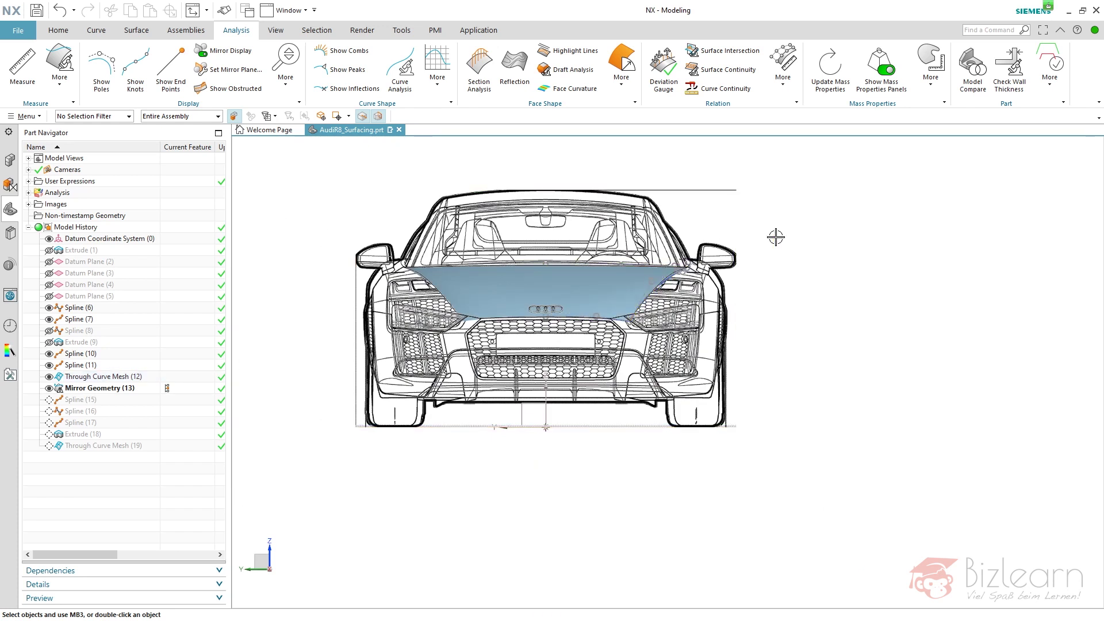